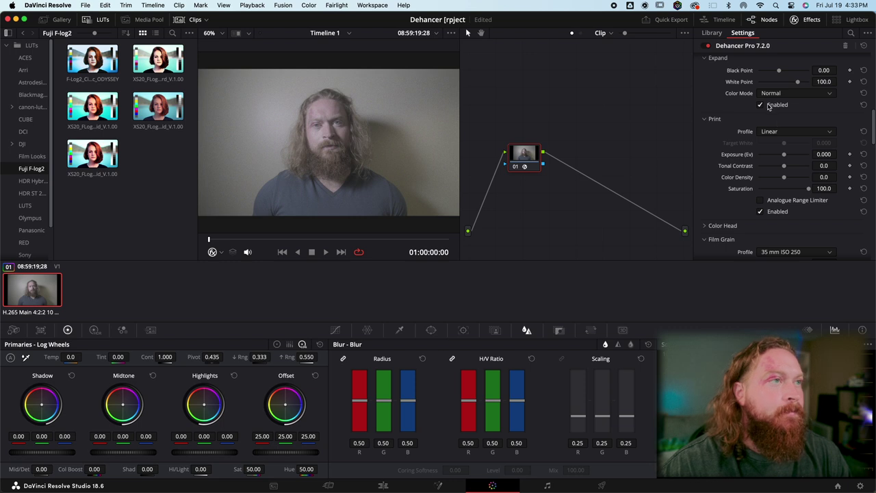
- Disable the Expand and Print sections, along with the remaining enabled effects further down the Dehancer settings
{"action": "left_click", "coordinate": [763, 105]}
{"action": "left_click", "coordinate": [763, 212]}
{"action": "scroll", "coordinate": [762, 205], "scroll_direction": "down", "scroll_amount": 4}
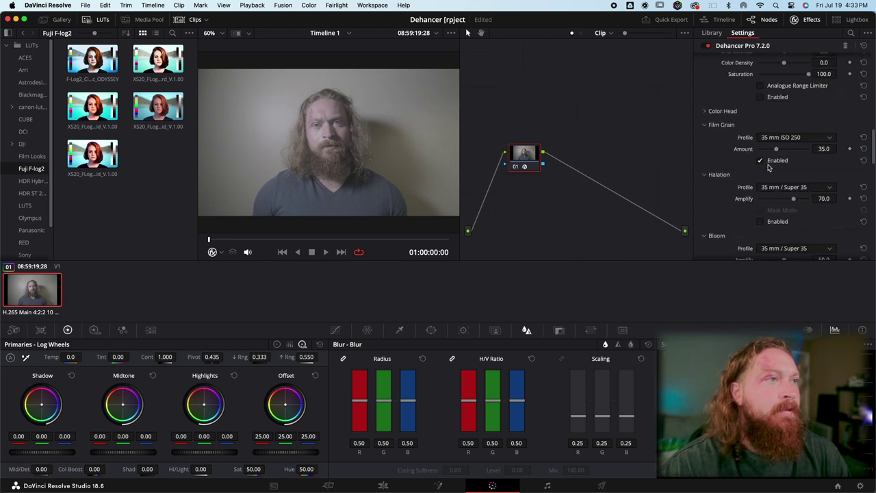
{"action": "scroll", "coordinate": [780, 171], "scroll_direction": "down", "scroll_amount": 3}
{"action": "left_click", "coordinate": [761, 235]}
{"action": "scroll", "coordinate": [767, 233], "scroll_direction": "down", "scroll_amount": 6}
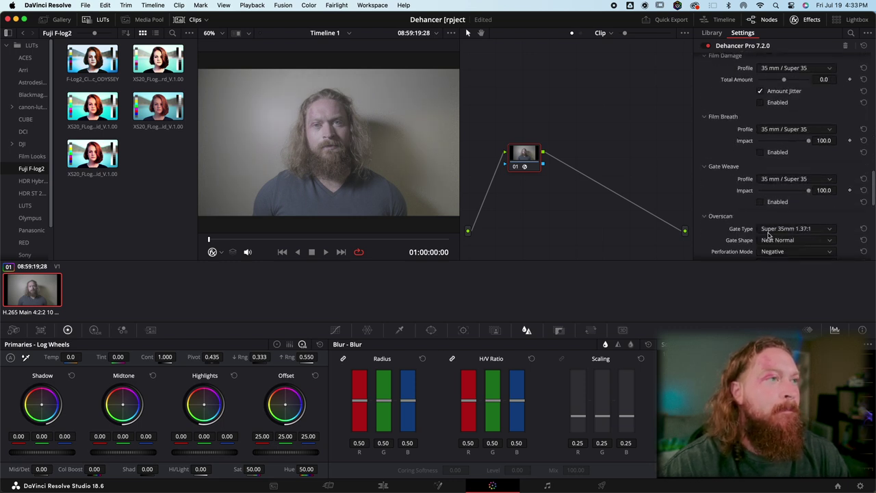
{"action": "scroll", "coordinate": [760, 233], "scroll_direction": "down", "scroll_amount": 3}
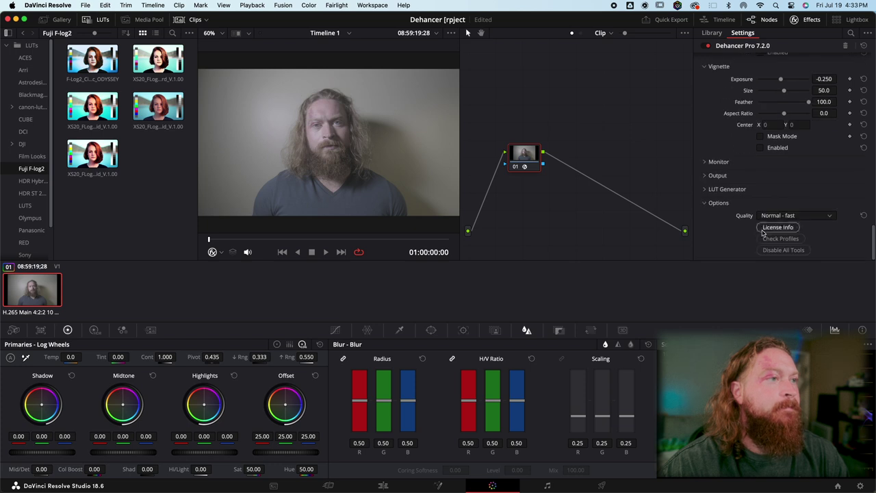
{"action": "scroll", "coordinate": [794, 199], "scroll_direction": "up", "scroll_amount": 4}
{"action": "scroll", "coordinate": [794, 198], "scroll_direction": "up", "scroll_amount": 15}
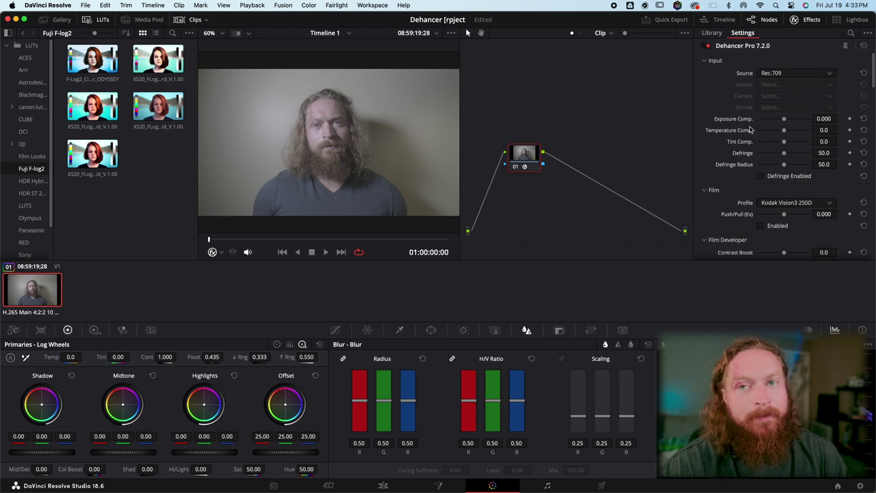
- Try a camera-based input by setting the source to Choose Camera and the vendor to Fujifilm
{"action": "left_click", "coordinate": [812, 73]}
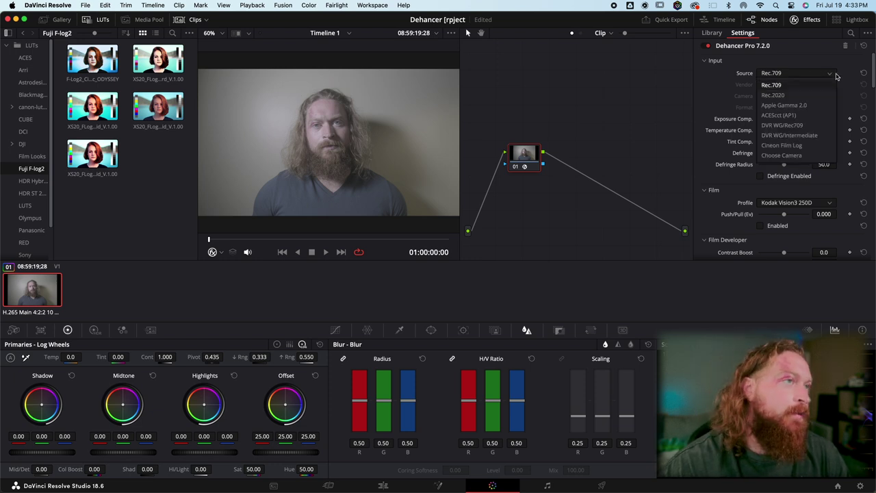
{"action": "left_click", "coordinate": [780, 155]}
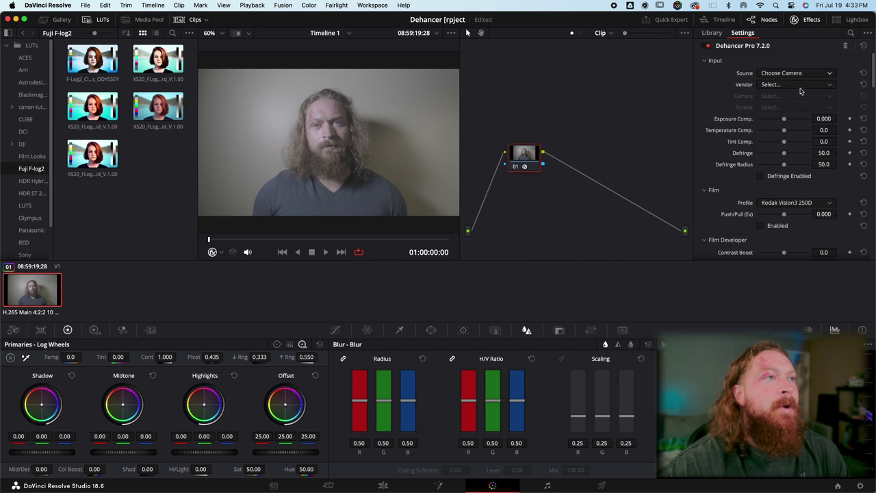
{"action": "left_click", "coordinate": [801, 85]}
{"action": "left_click", "coordinate": [799, 149]}
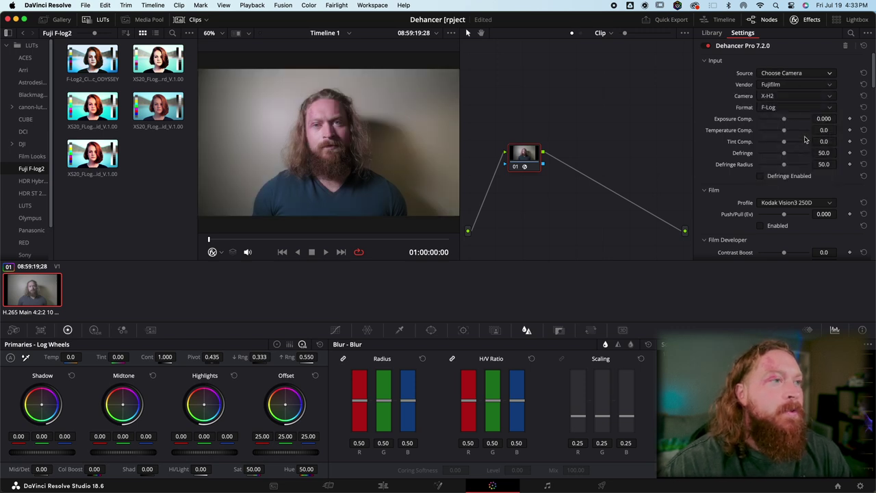
- Check the available Fujifilm cameras, deselect the camera and vendor, and return the input source to Rec.709
{"action": "left_click", "coordinate": [799, 97]}
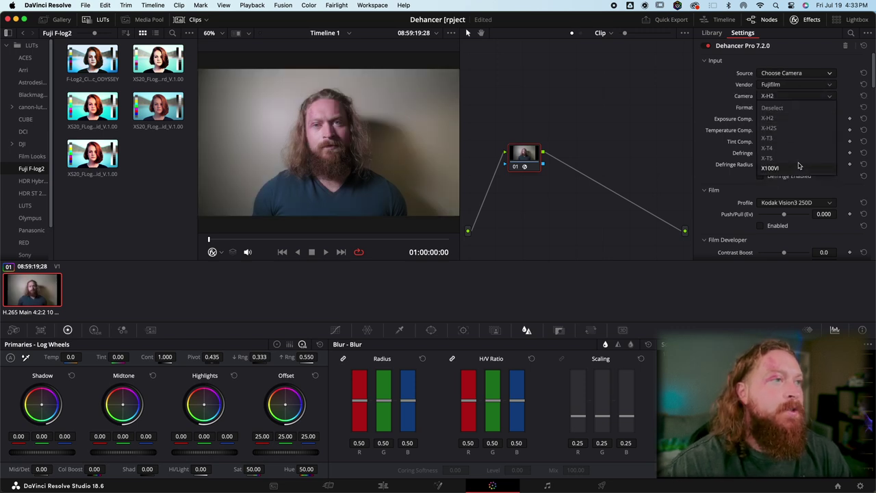
{"action": "left_click", "coordinate": [787, 108]}
{"action": "left_click", "coordinate": [793, 85]}
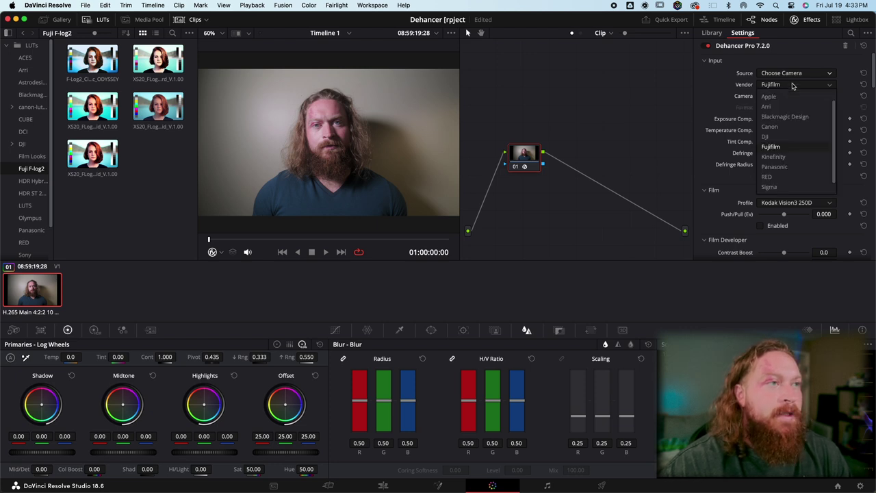
{"action": "left_click", "coordinate": [795, 97]}
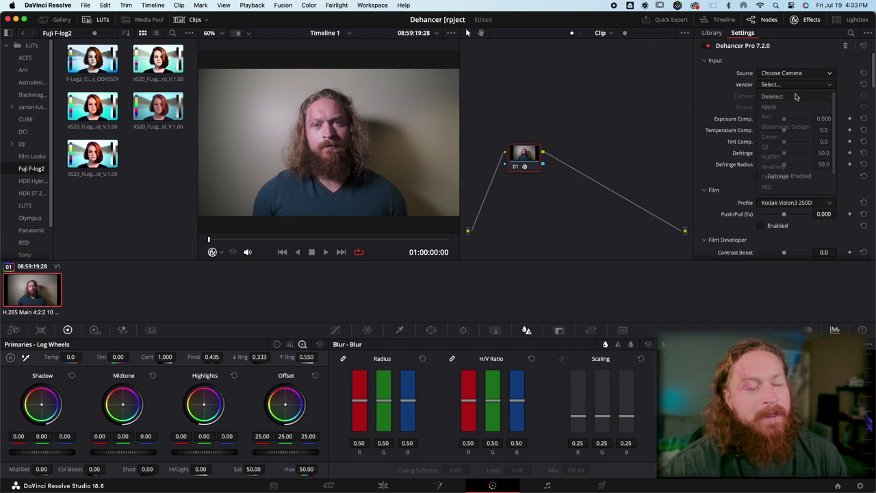
{"action": "left_click", "coordinate": [810, 73]}
{"action": "left_click", "coordinate": [811, 85]}
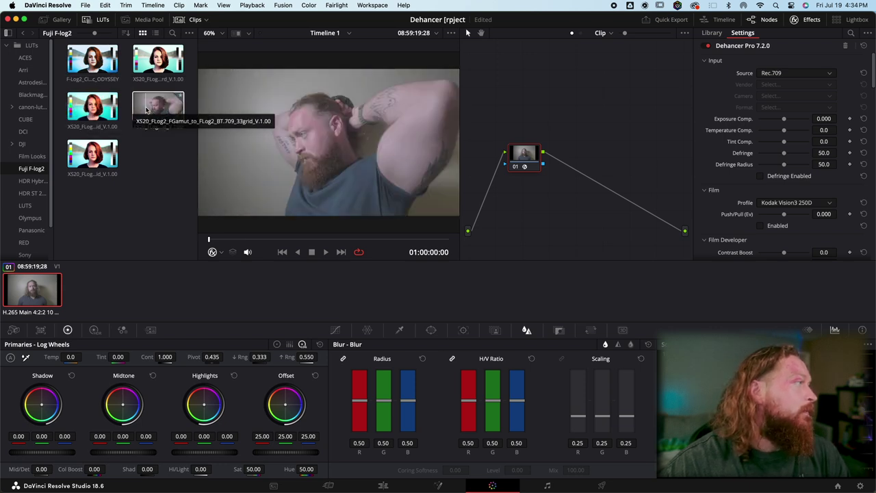
- Apply the XS20_FLog2_FGamut_to_FLog2_BT.709_33grid_V.1.00 LUT to node 01
{"action": "left_click_drag", "start_coordinate": [147, 109], "coordinate": [533, 166]}
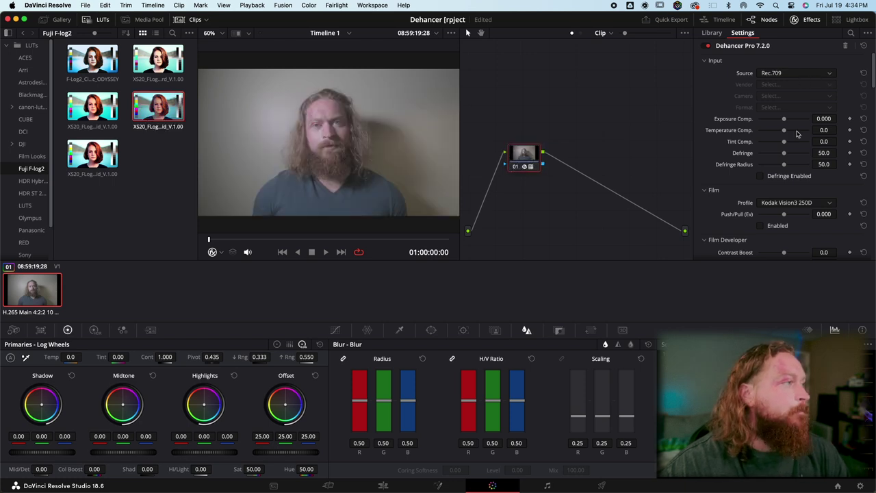
- Set exposure compensation to 0.303, temperature compensation to 2.8, tint compensation to 4.6 and Defringe to 51.4
{"action": "left_click_drag", "start_coordinate": [785, 119], "coordinate": [787, 145]}
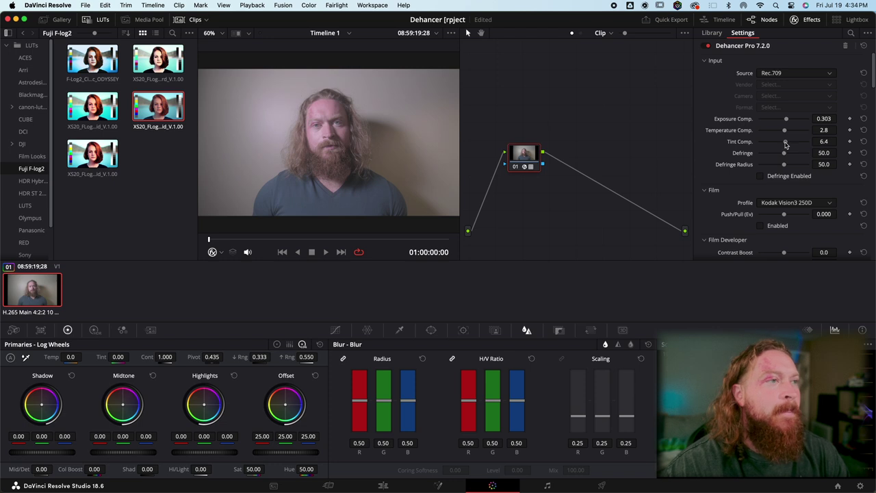
{"action": "left_click", "coordinate": [864, 141]}
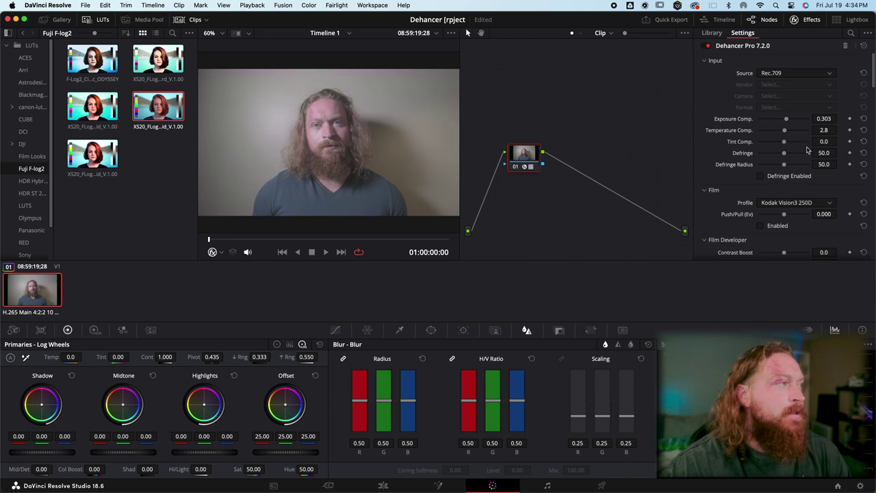
{"action": "left_click_drag", "start_coordinate": [786, 144], "coordinate": [788, 145]}
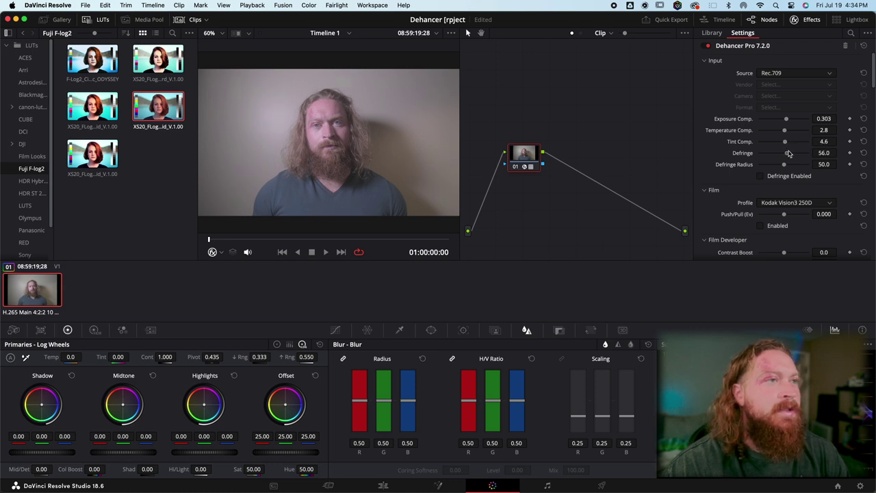
{"action": "mouse_move", "coordinate": [795, 155]}
{"action": "left_mouse_down"}
{"action": "mouse_move", "coordinate": [768, 159]}
{"action": "mouse_move", "coordinate": [787, 157]}
{"action": "left_mouse_up"}
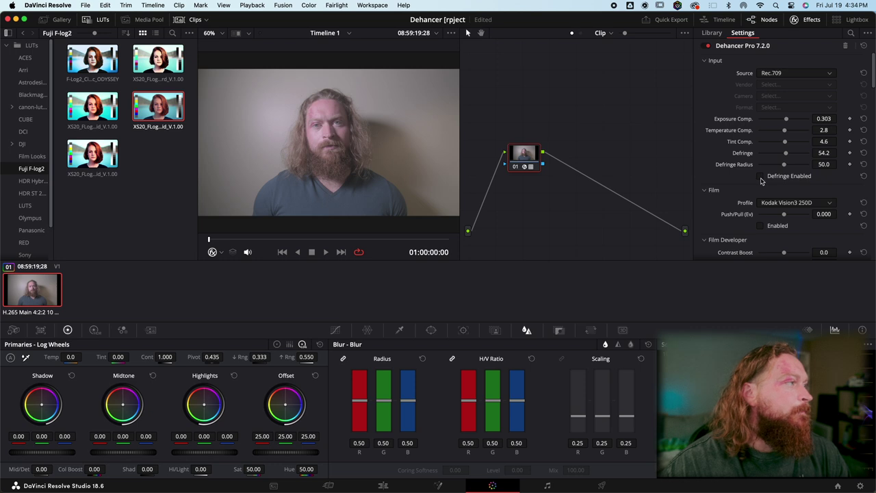
{"action": "mouse_move", "coordinate": [788, 155]}
{"action": "left_mouse_down"}
{"action": "mouse_move", "coordinate": [800, 156]}
{"action": "mouse_move", "coordinate": [763, 158]}
{"action": "mouse_move", "coordinate": [799, 158]}
{"action": "mouse_move", "coordinate": [786, 159]}
{"action": "left_mouse_up"}
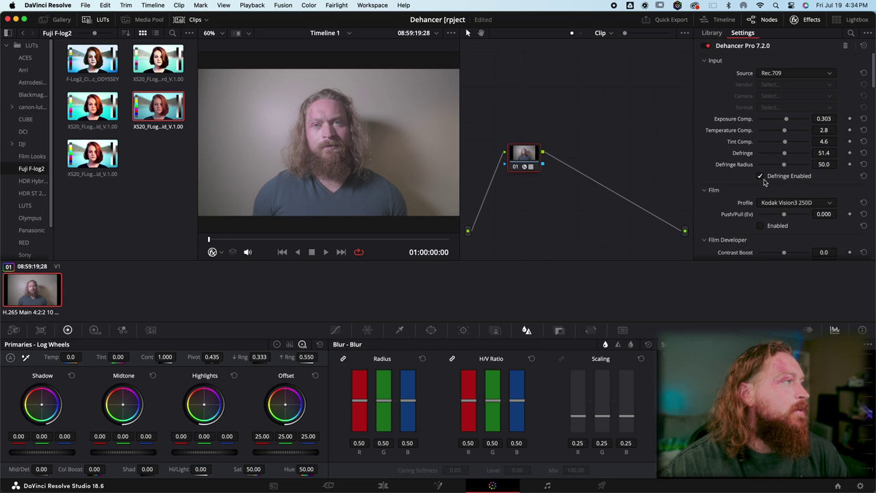
- Browse the film stock profiles, choose Kodak Ektachrome E100 (2017) and enable the Film section
{"action": "scroll", "coordinate": [785, 220], "scroll_direction": "down", "scroll_amount": 1}
{"action": "scroll", "coordinate": [794, 214], "scroll_direction": "down", "scroll_amount": 2}
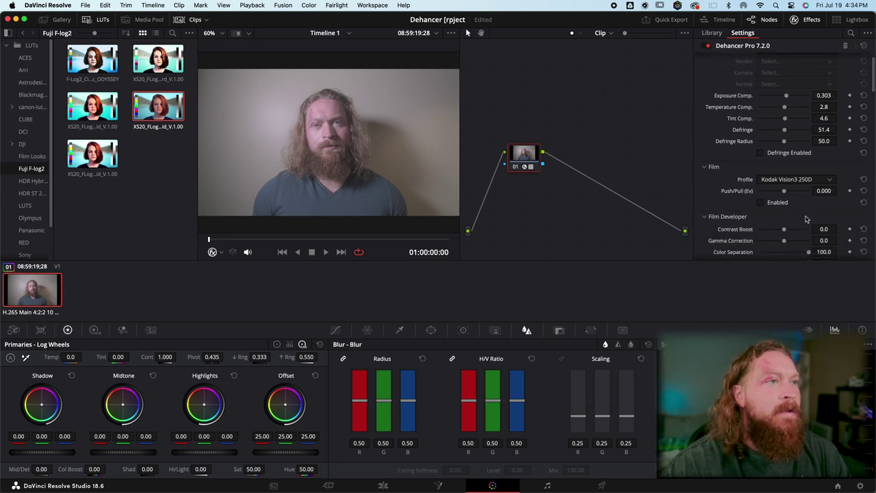
{"action": "left_click", "coordinate": [807, 182]}
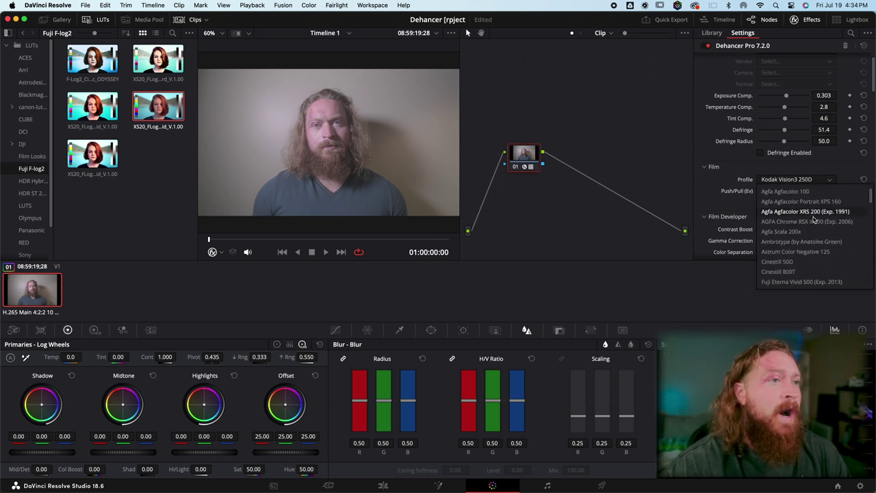
{"action": "scroll", "coordinate": [814, 221], "scroll_direction": "down", "scroll_amount": 5}
{"action": "scroll", "coordinate": [814, 219], "scroll_direction": "down", "scroll_amount": 10}
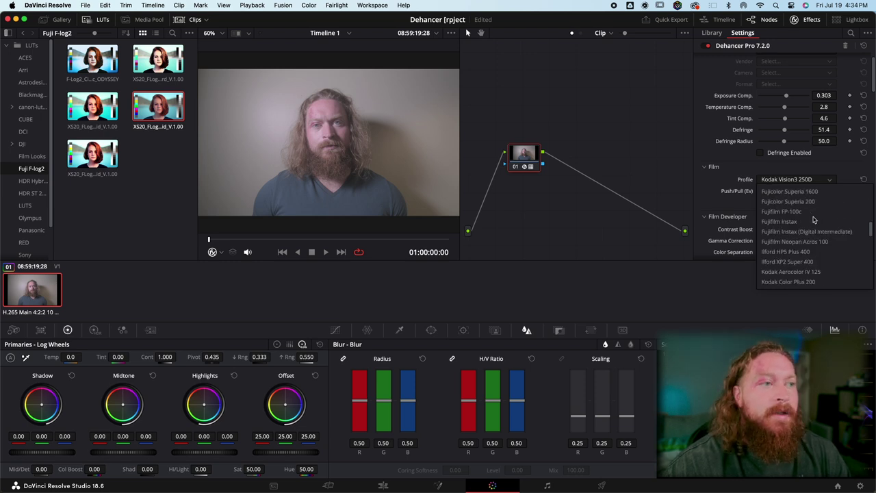
{"action": "scroll", "coordinate": [813, 220], "scroll_direction": "down", "scroll_amount": 10}
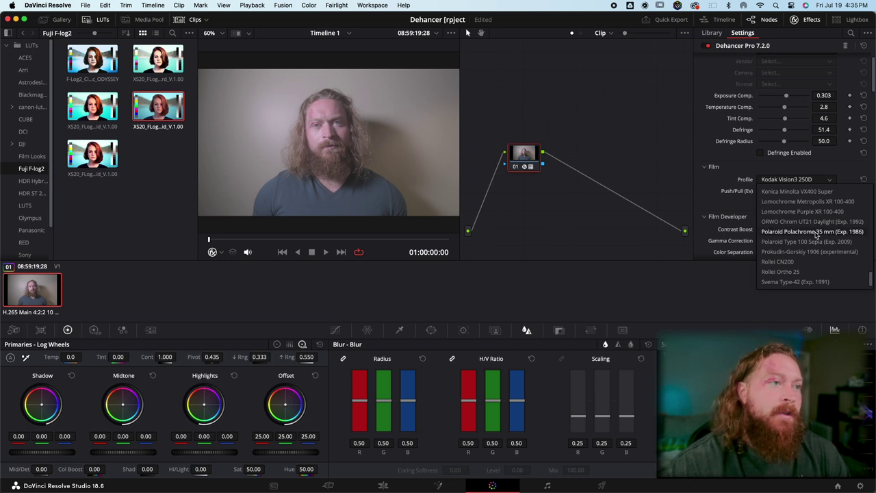
{"action": "scroll", "coordinate": [815, 229], "scroll_direction": "up", "scroll_amount": 4}
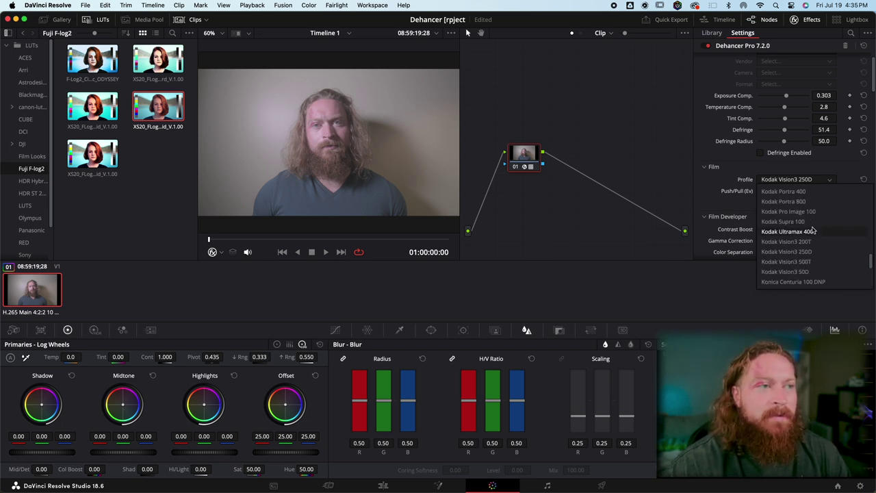
{"action": "scroll", "coordinate": [825, 216], "scroll_direction": "up", "scroll_amount": 3}
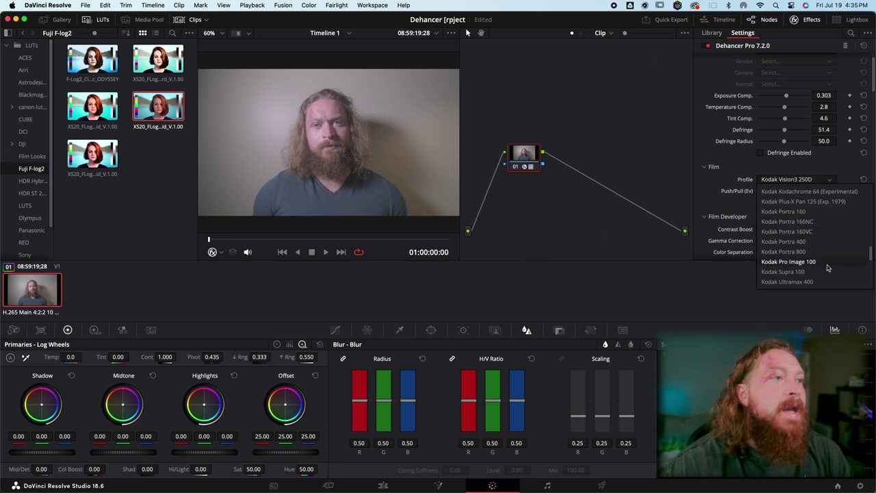
{"action": "scroll", "coordinate": [810, 268], "scroll_direction": "up", "scroll_amount": 3}
{"action": "scroll", "coordinate": [810, 269], "scroll_direction": "up", "scroll_amount": 1}
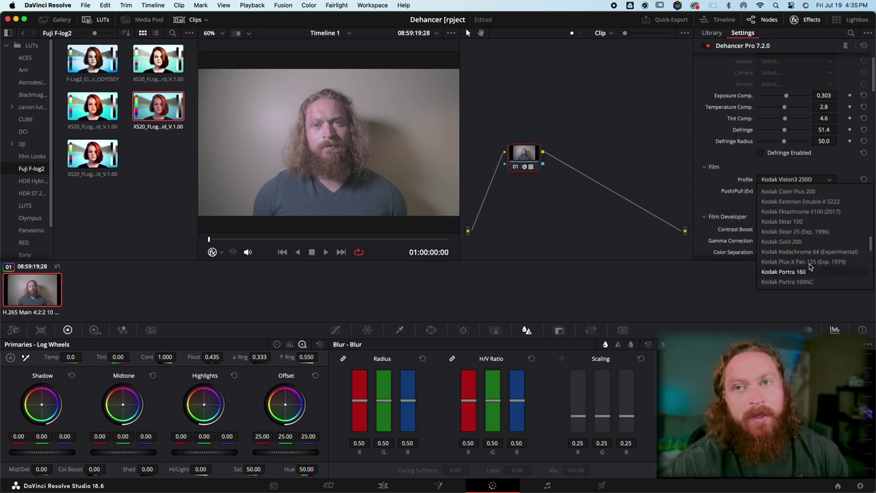
{"action": "left_click", "coordinate": [818, 213]}
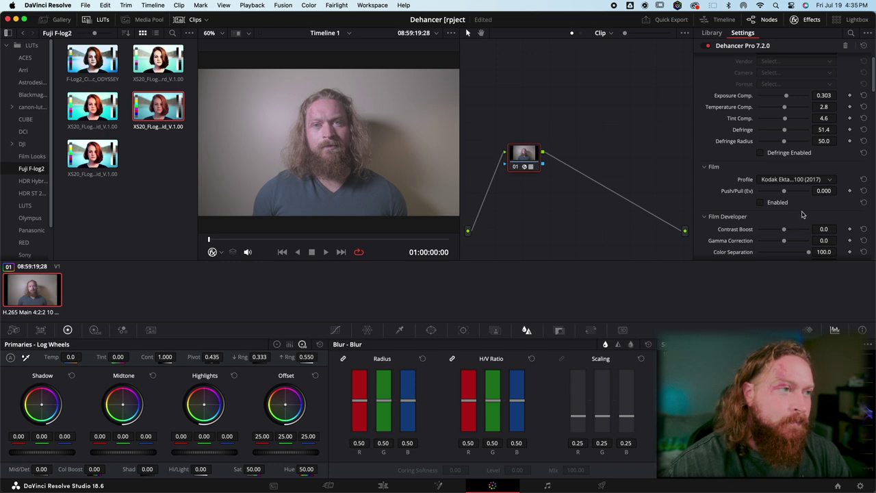
{"action": "left_click", "coordinate": [760, 202]}
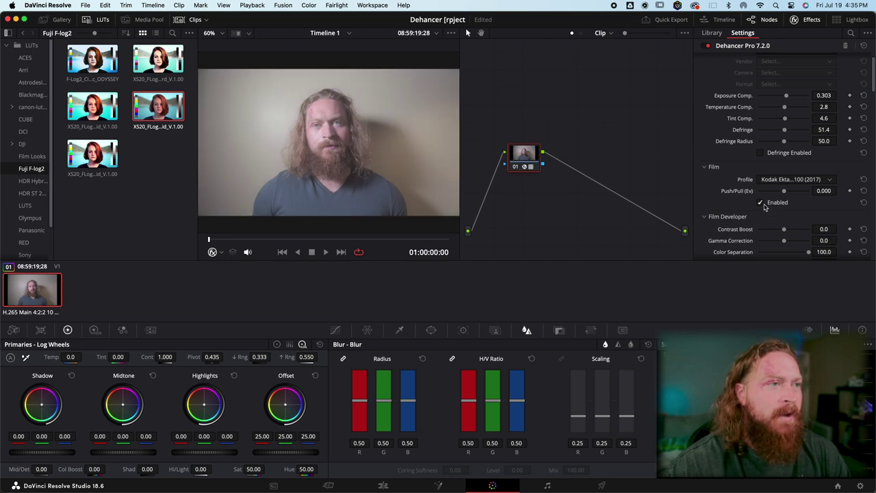
- Switch the film profile to Kodak Ektar 25 (Exp. 1996) and lower tint compensation to 0.9
{"action": "left_click", "coordinate": [830, 180]}
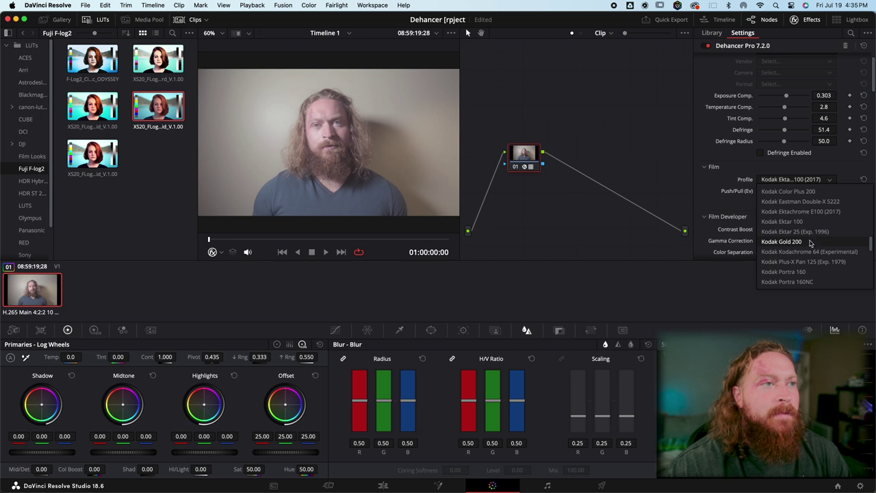
{"action": "left_click", "coordinate": [796, 232]}
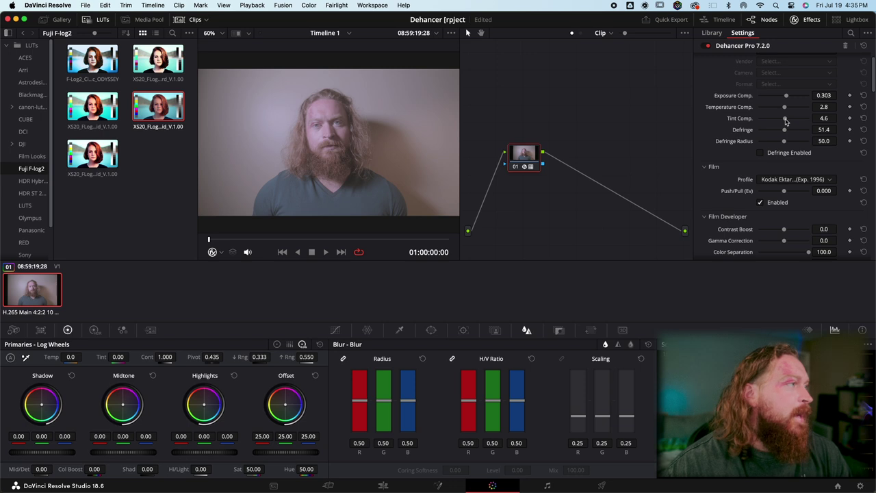
{"action": "left_click_drag", "start_coordinate": [786, 121], "coordinate": [785, 121]}
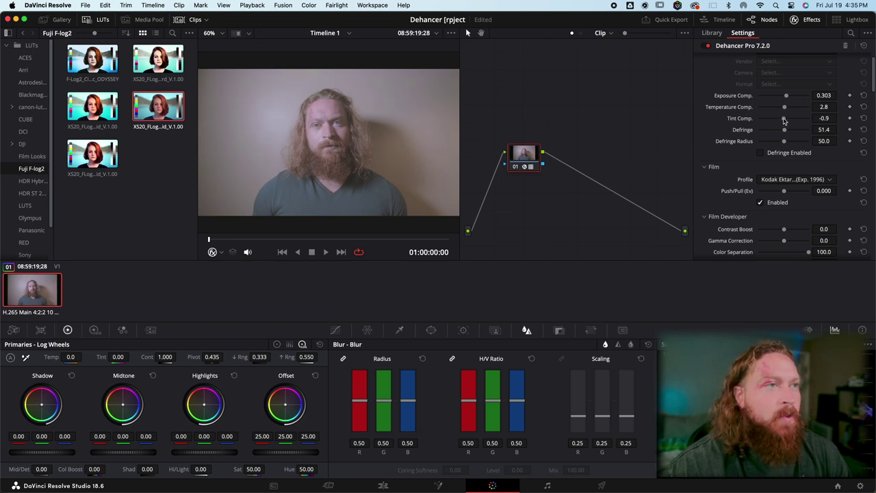
- Try the Cinestill 50D film profile on the clip
{"action": "left_click", "coordinate": [828, 180]}
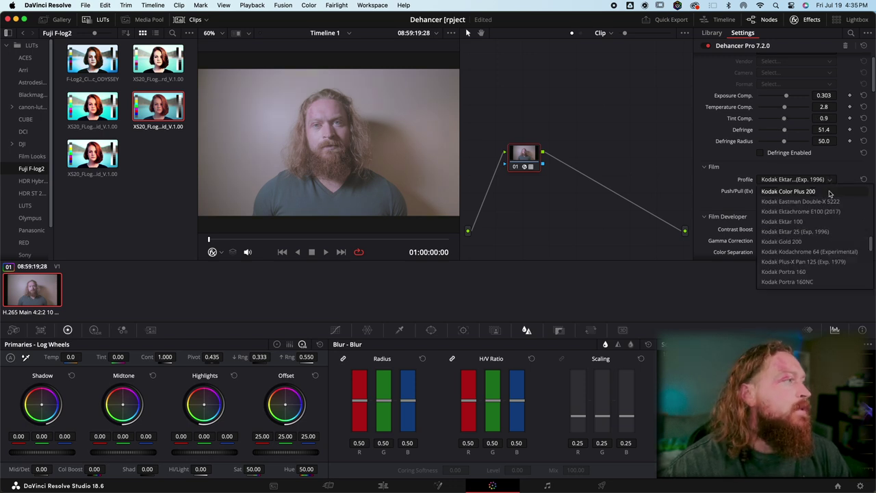
{"action": "scroll", "coordinate": [800, 275], "scroll_direction": "down", "scroll_amount": 2}
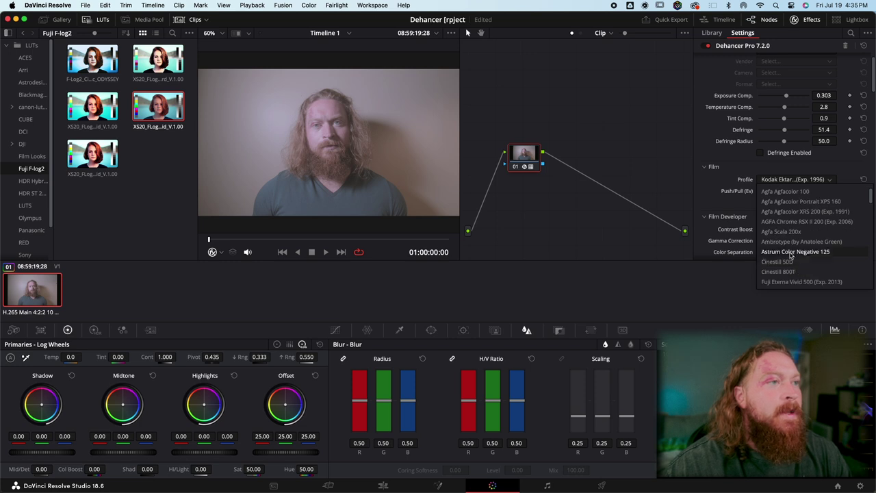
{"action": "left_click", "coordinate": [797, 254]}
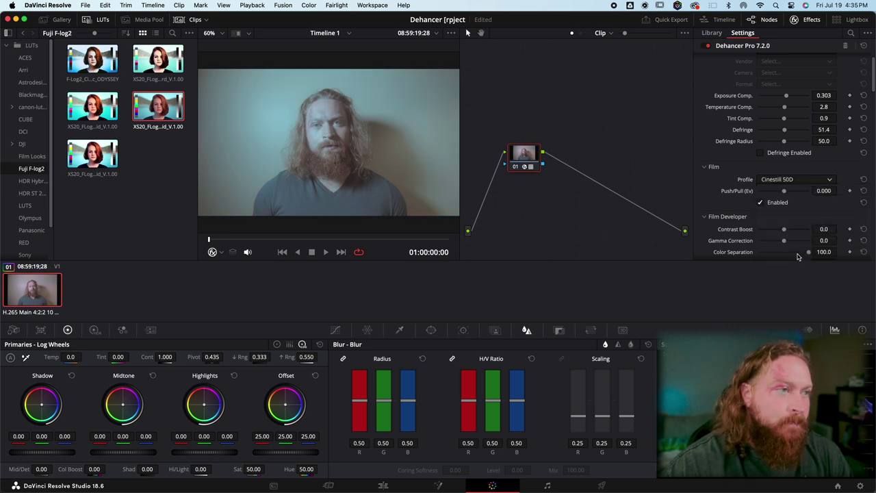
- Change the film profile to Cinestill 800T and set its Push/Pull to 0.018 Ev
{"action": "left_click", "coordinate": [833, 180]}
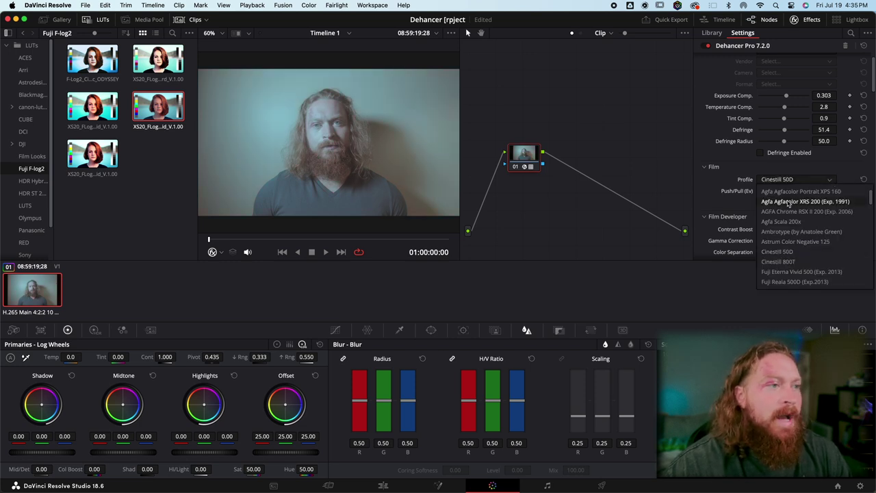
{"action": "left_click", "coordinate": [789, 253]}
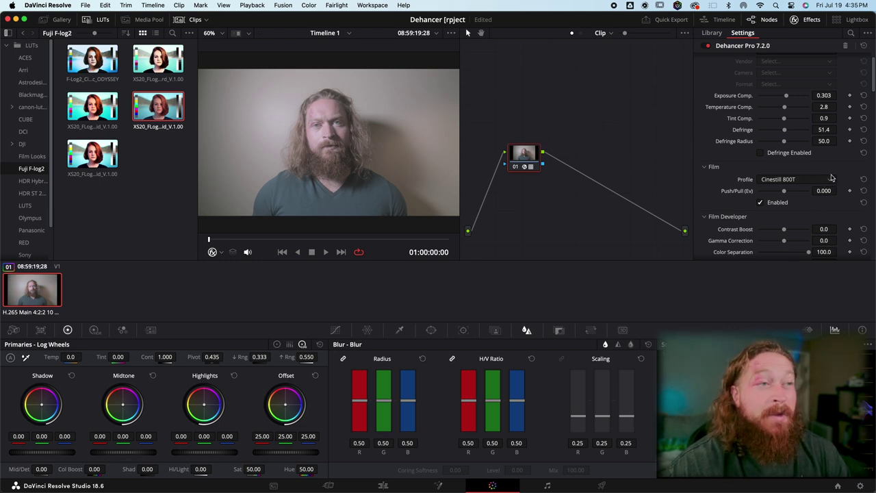
{"action": "left_click_drag", "start_coordinate": [785, 190], "coordinate": [785, 192]}
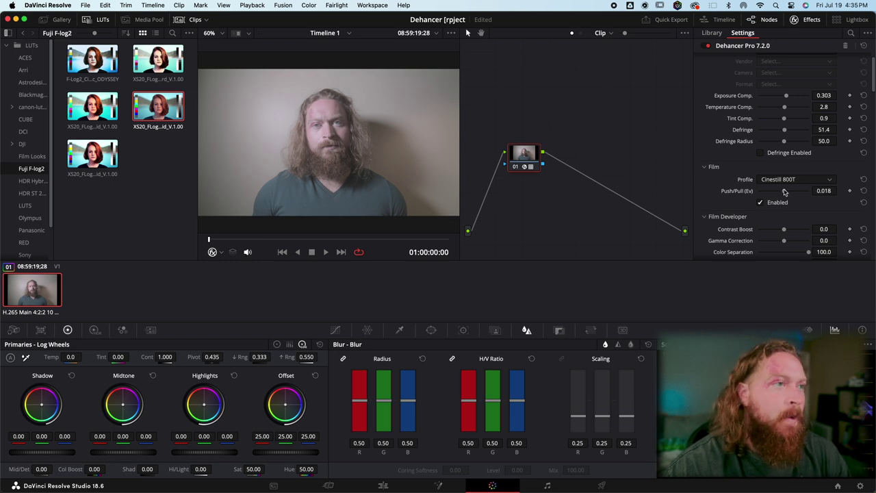
- Try the Fuji Eterna Vivid 500 (Exp. 2013) and Kodak Gold 200 film profiles on the clip
{"action": "left_click", "coordinate": [826, 181]}
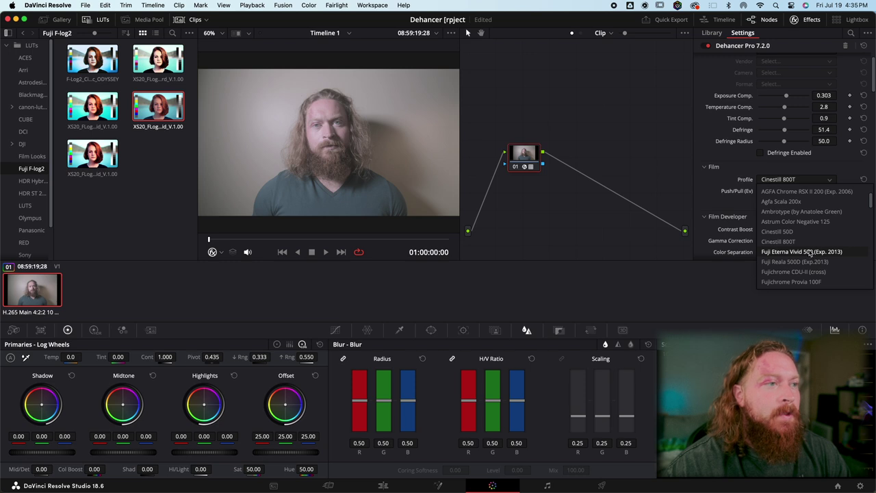
{"action": "left_click", "coordinate": [810, 252]}
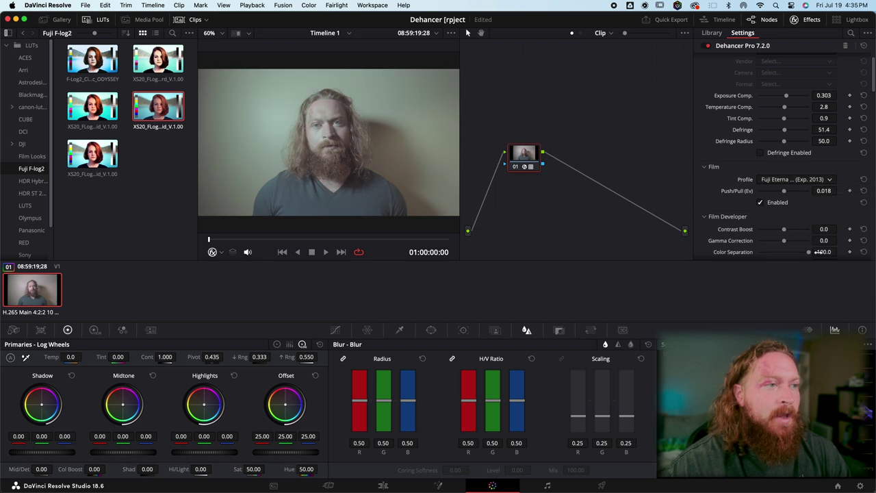
{"action": "left_click", "coordinate": [830, 180]}
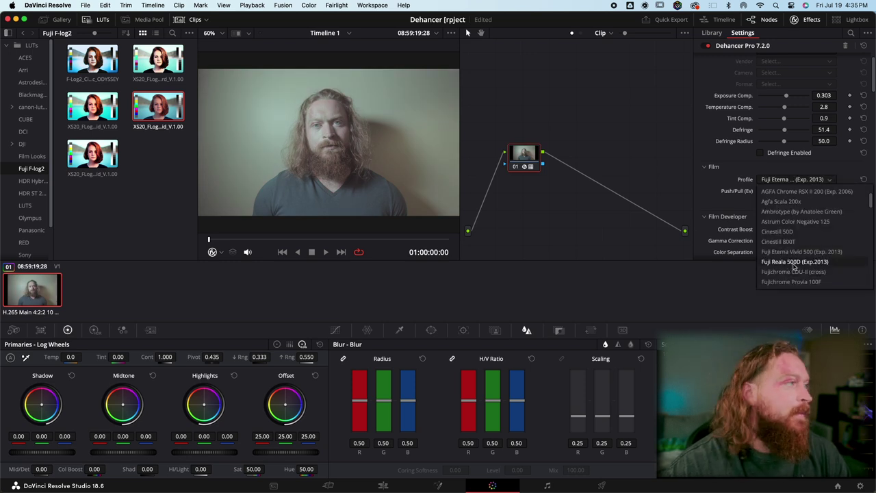
{"action": "scroll", "coordinate": [796, 262], "scroll_direction": "down", "scroll_amount": 2}
{"action": "scroll", "coordinate": [791, 259], "scroll_direction": "down", "scroll_amount": 5}
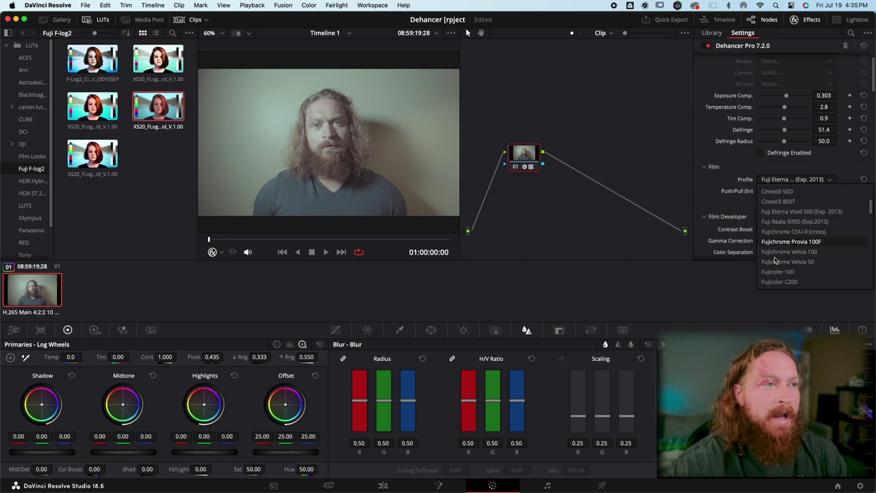
{"action": "scroll", "coordinate": [800, 254], "scroll_direction": "down", "scroll_amount": 3}
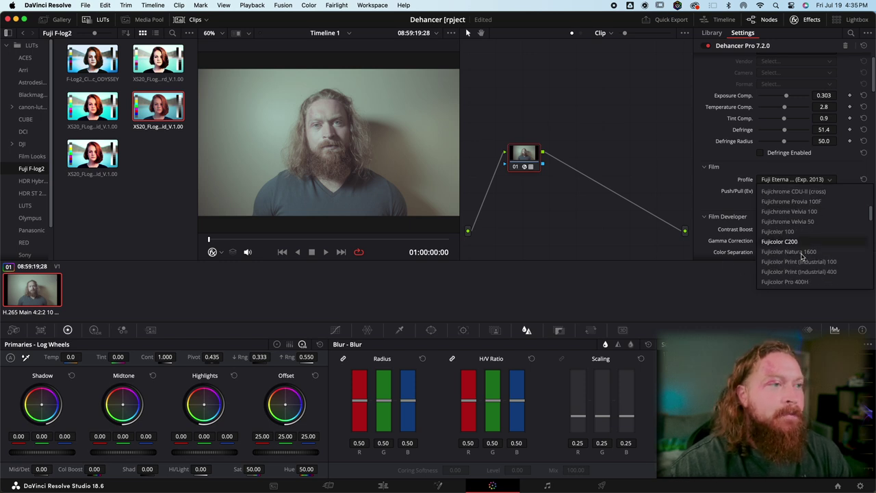
{"action": "scroll", "coordinate": [800, 256], "scroll_direction": "down", "scroll_amount": 9}
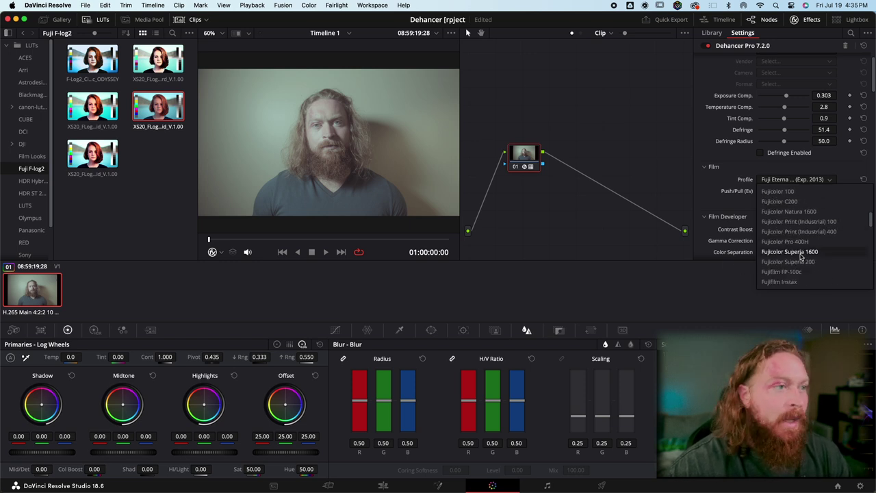
{"action": "scroll", "coordinate": [802, 258], "scroll_direction": "down", "scroll_amount": 1}
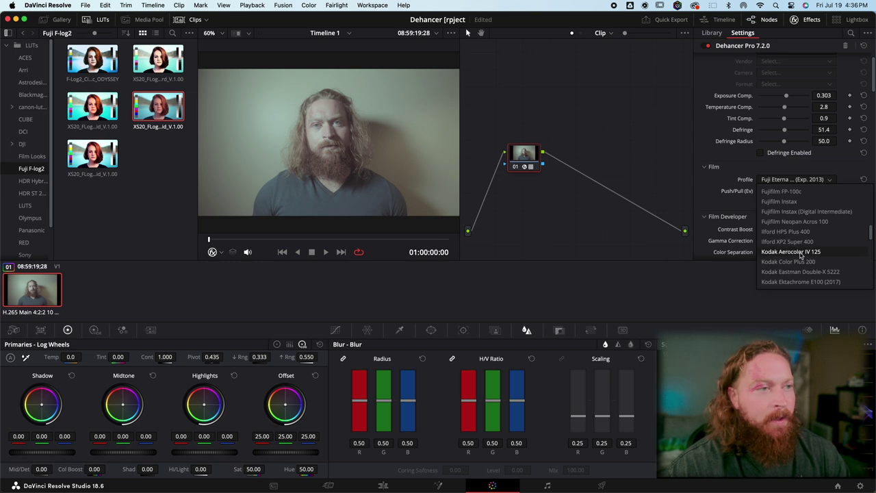
{"action": "scroll", "coordinate": [803, 255], "scroll_direction": "down", "scroll_amount": 2}
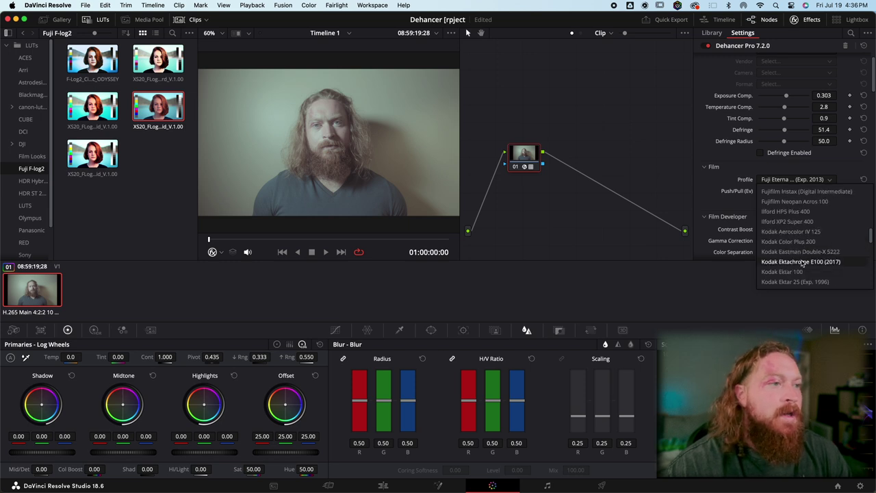
{"action": "scroll", "coordinate": [805, 261], "scroll_direction": "down", "scroll_amount": 4}
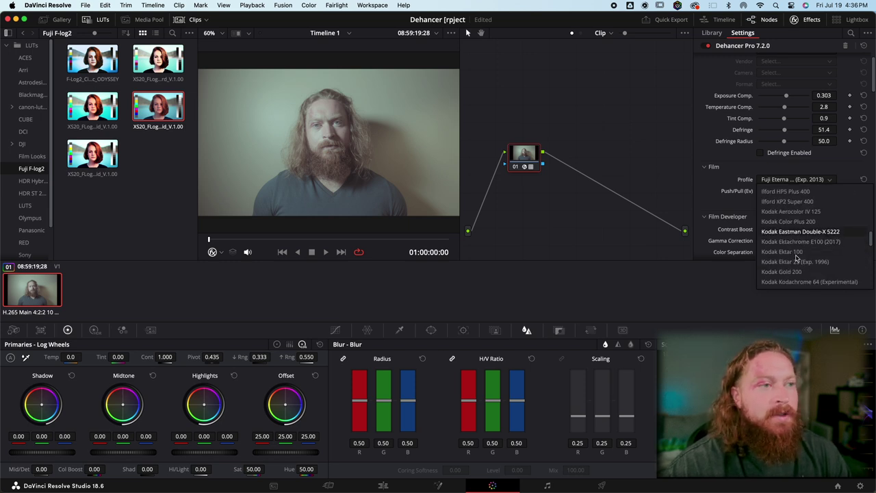
{"action": "left_click", "coordinate": [808, 255]}
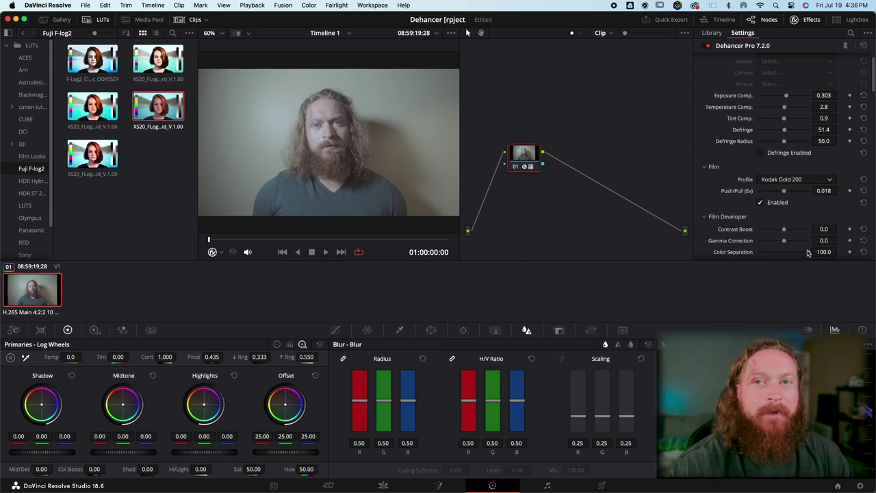
- Keep the Kodak Gold 200 film profile and raise tint compensation to 17.4
{"action": "left_click", "coordinate": [808, 181]}
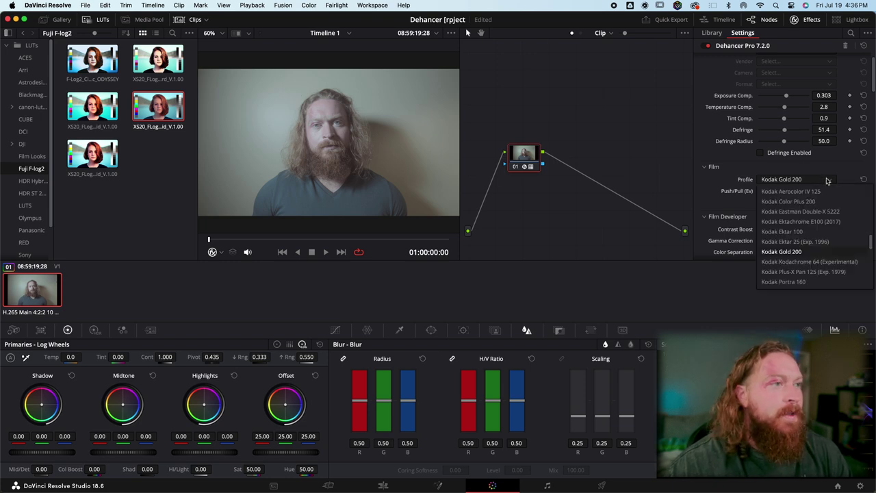
{"action": "left_click", "coordinate": [814, 257]}
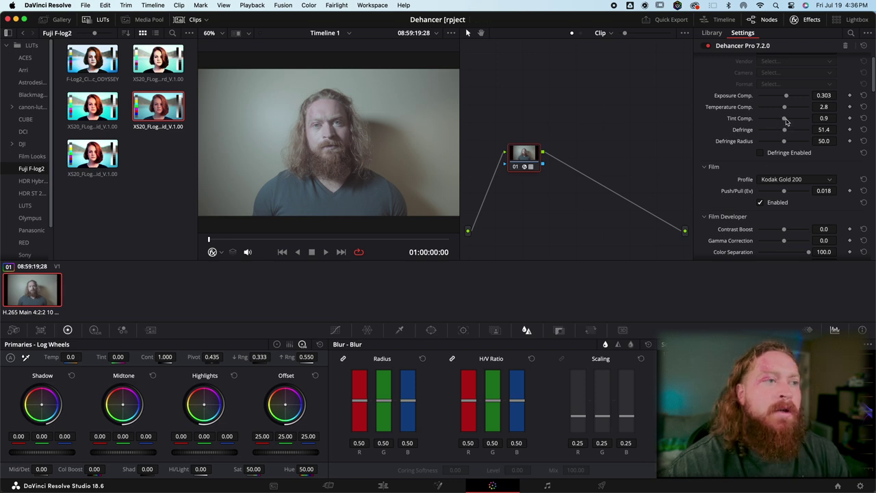
{"action": "left_click_drag", "start_coordinate": [788, 121], "coordinate": [788, 121]}
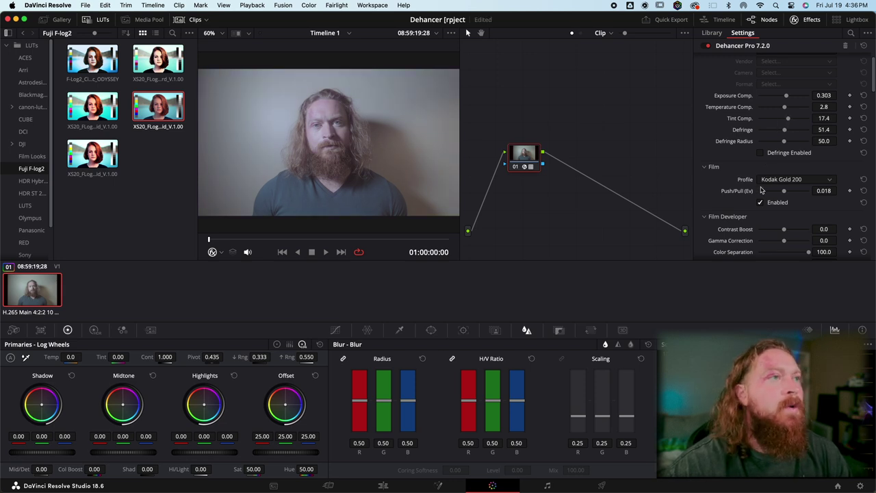
- Try the Kodak Kodachrome 64 (Experimental) film profile on the clip
{"action": "scroll", "coordinate": [794, 234], "scroll_direction": "down", "scroll_amount": 1}
{"action": "left_click", "coordinate": [829, 171]}
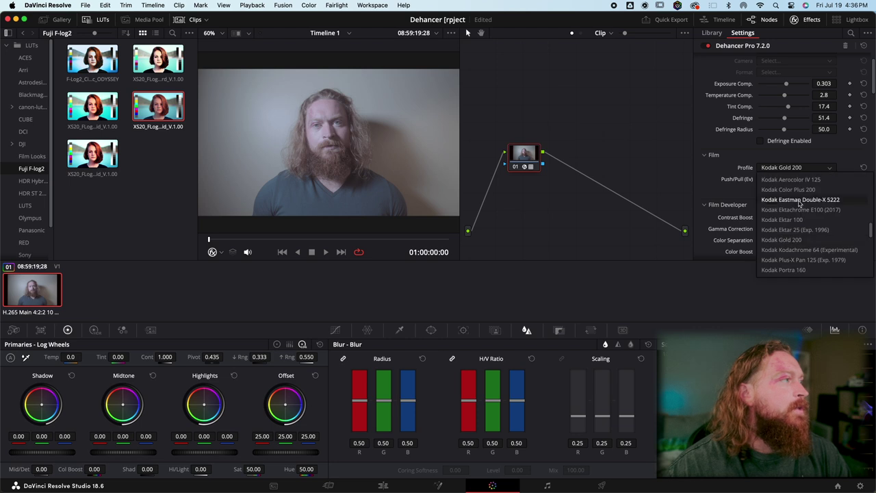
{"action": "left_click", "coordinate": [798, 250]}
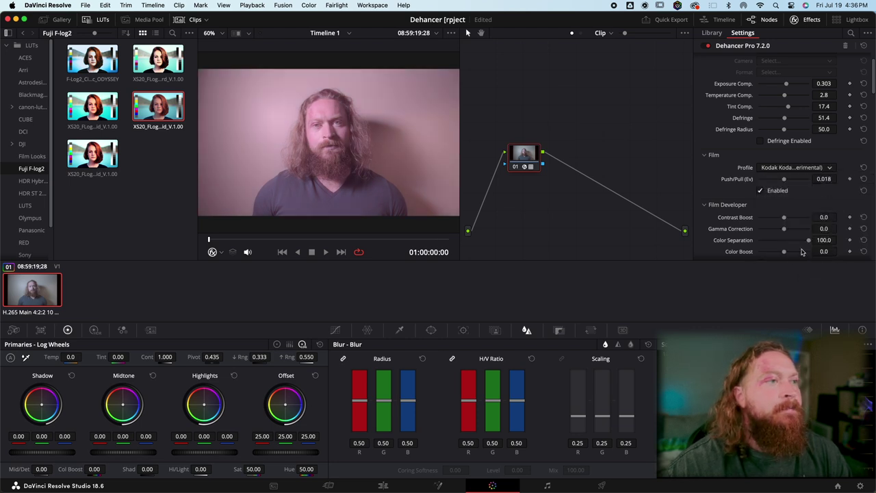
- Change the film profile to Kodak Portra 160 and set tint compensation to 35.8
{"action": "left_click", "coordinate": [828, 168]}
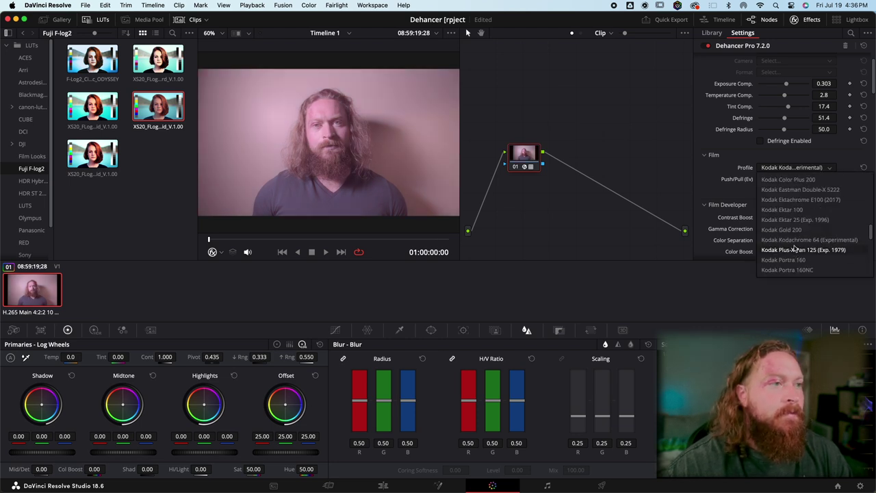
{"action": "left_click", "coordinate": [801, 241]}
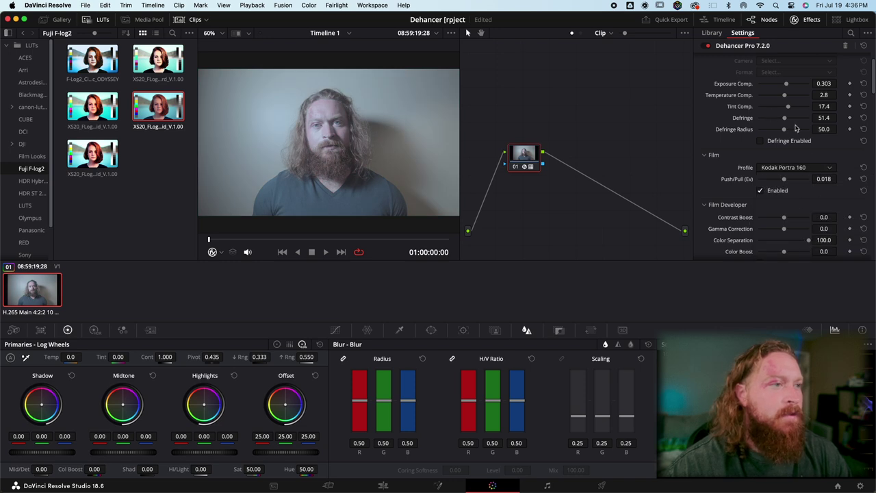
{"action": "left_click_drag", "start_coordinate": [789, 111], "coordinate": [793, 111]}
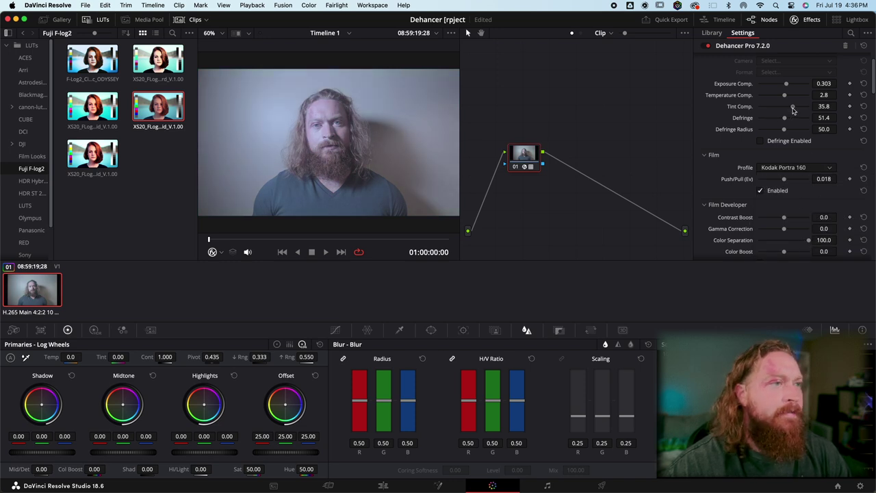
- Enable Film Developer with Contrast Boost at 59.6, Gamma Correction at 2.3 and Color Boost at 21.1
{"action": "scroll", "coordinate": [793, 151], "scroll_direction": "down", "scroll_amount": 3}
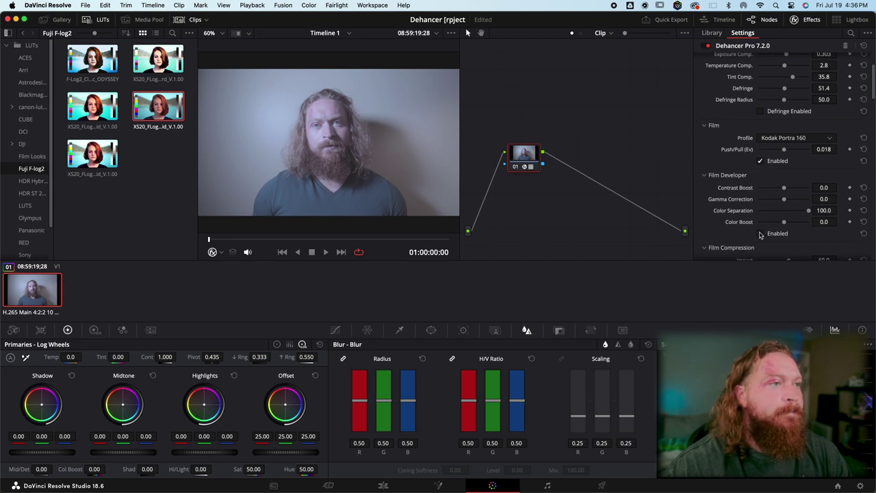
{"action": "left_click_drag", "start_coordinate": [784, 189], "coordinate": [797, 189]}
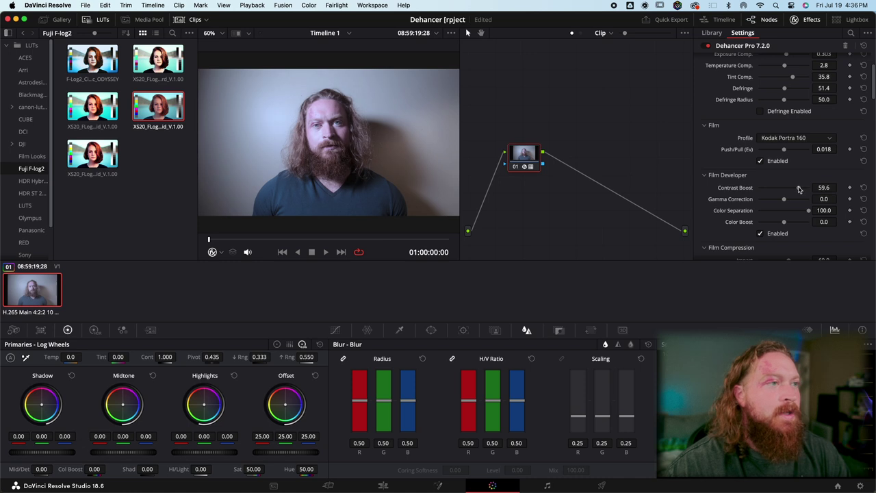
{"action": "left_click_drag", "start_coordinate": [784, 199], "coordinate": [834, 213]}
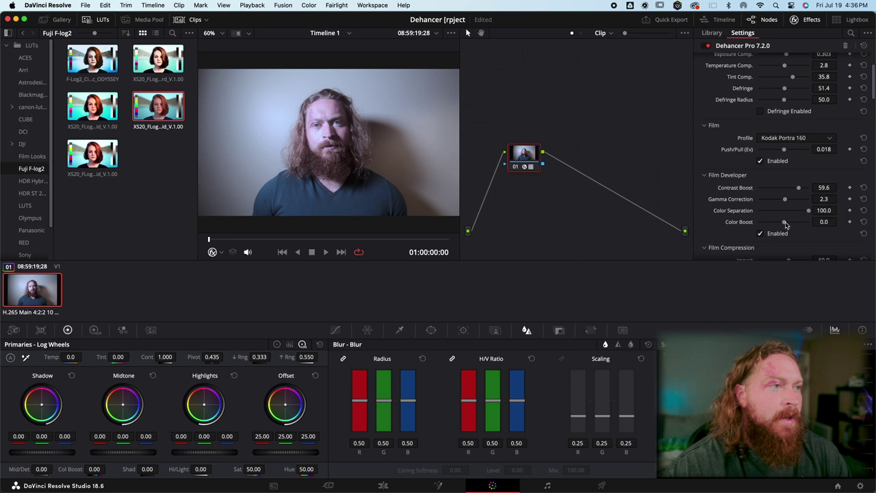
{"action": "mouse_move", "coordinate": [786, 226]}
{"action": "left_mouse_down"}
{"action": "mouse_move", "coordinate": [798, 222]}
{"action": "mouse_move", "coordinate": [786, 227]}
{"action": "left_mouse_up"}
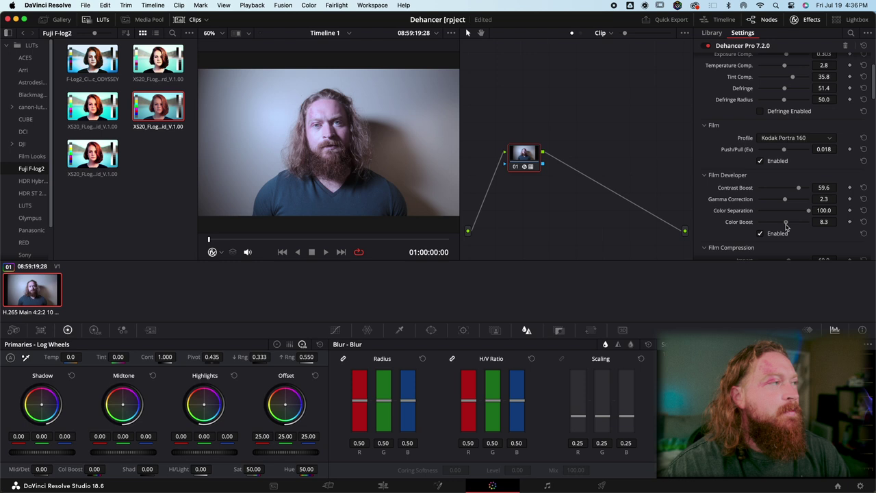
{"action": "left_click", "coordinate": [864, 222]}
{"action": "left_click", "coordinate": [789, 223]}
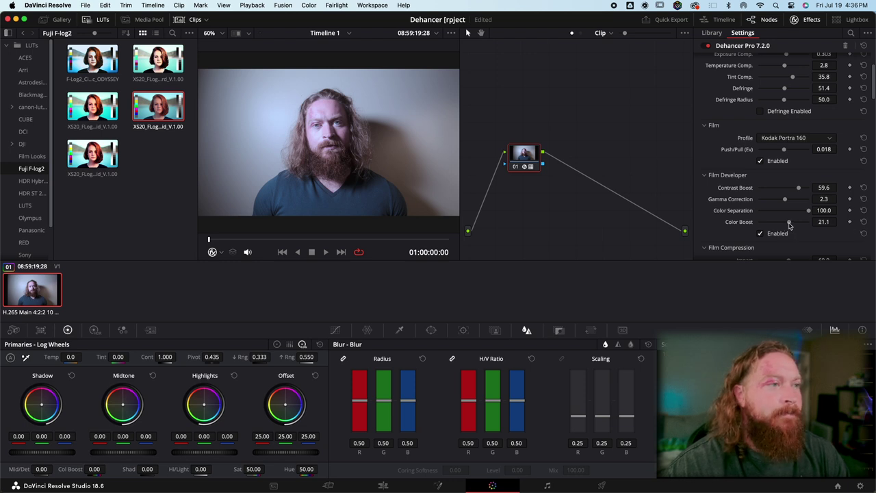
- Enable Film Compression and set its Impact to 100
{"action": "scroll", "coordinate": [793, 233], "scroll_direction": "down", "scroll_amount": 5}
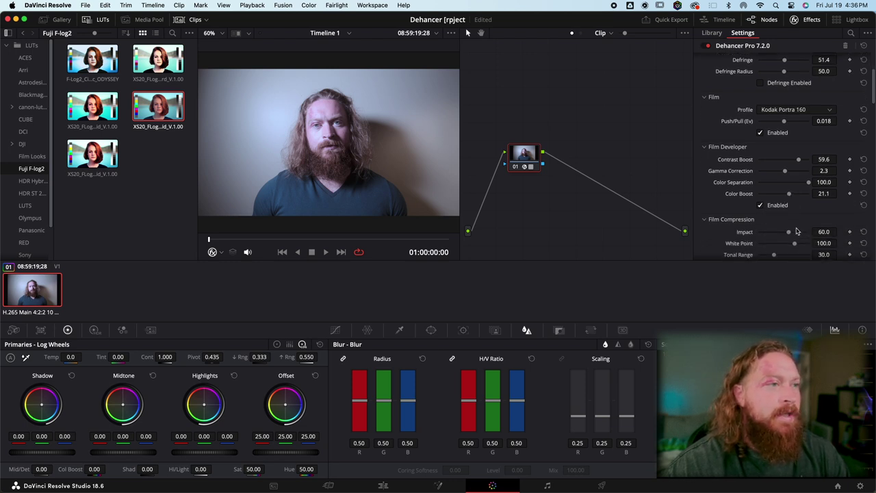
{"action": "scroll", "coordinate": [779, 233], "scroll_direction": "down", "scroll_amount": 1}
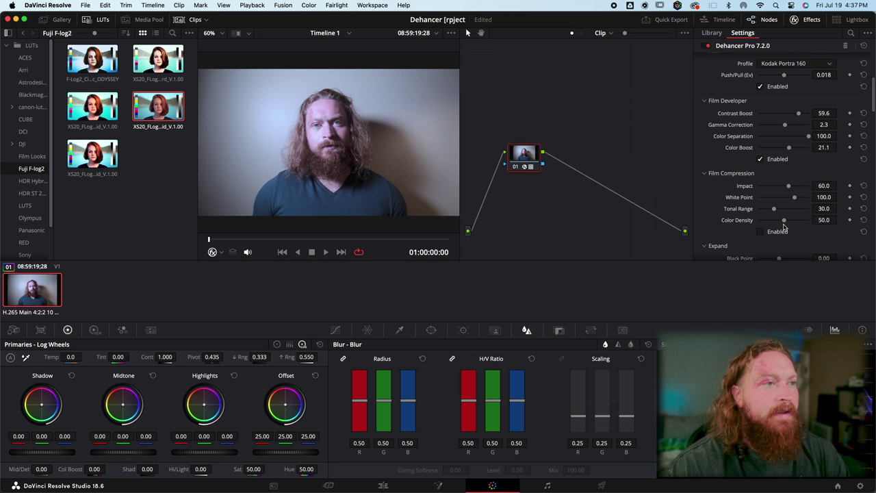
{"action": "left_click", "coordinate": [761, 232]}
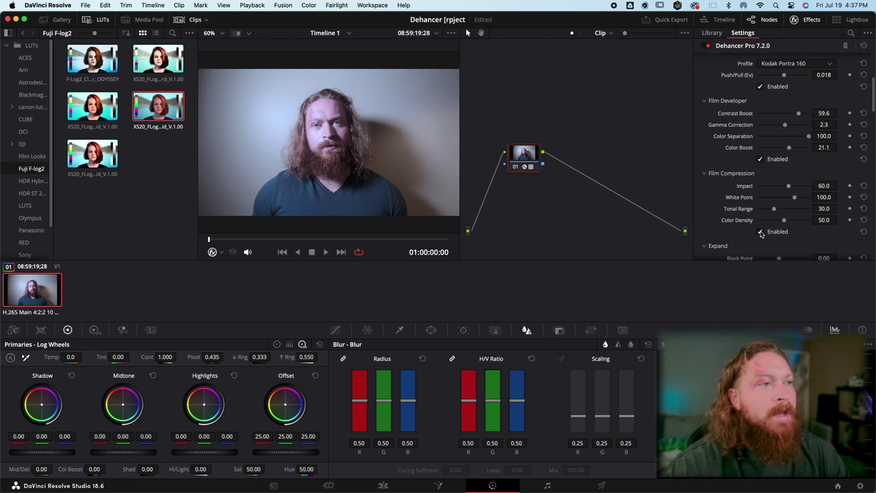
{"action": "left_click_drag", "start_coordinate": [789, 188], "coordinate": [759, 186]}
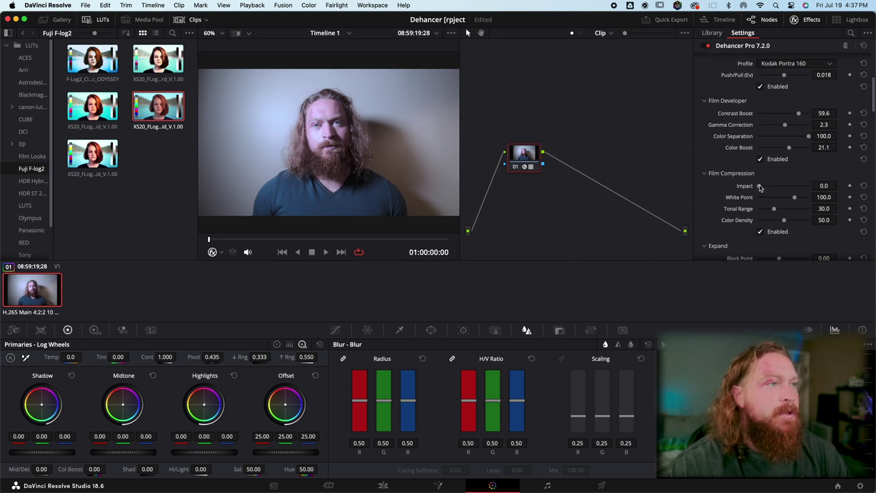
{"action": "left_click_drag", "start_coordinate": [760, 188], "coordinate": [822, 194]}
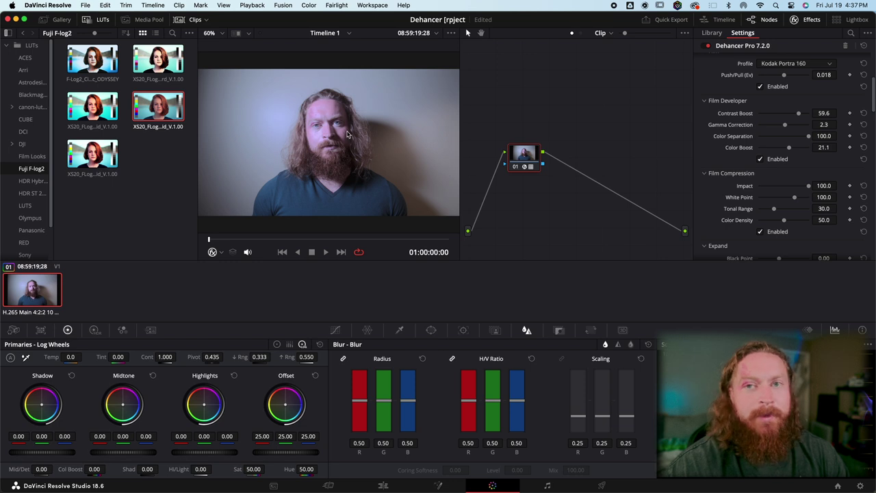
- Try the Fujichrome Velvia 50 film profile on the clip
{"action": "scroll", "coordinate": [801, 176], "scroll_direction": "up", "scroll_amount": 3}
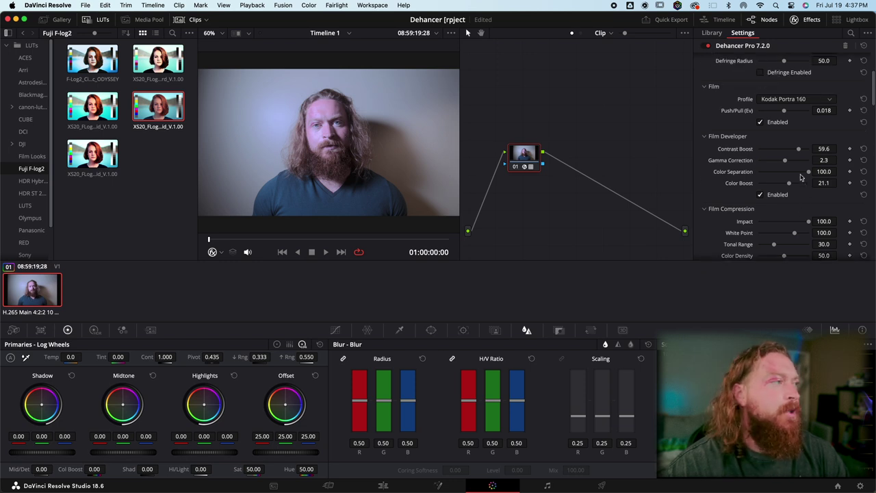
{"action": "left_click", "coordinate": [830, 143]}
{"action": "scroll", "coordinate": [795, 212], "scroll_direction": "up", "scroll_amount": 5}
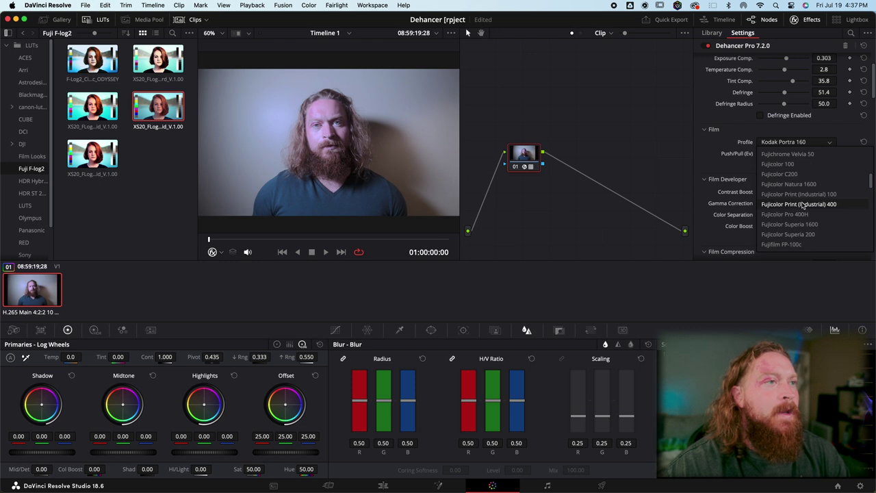
{"action": "left_click", "coordinate": [813, 171]}
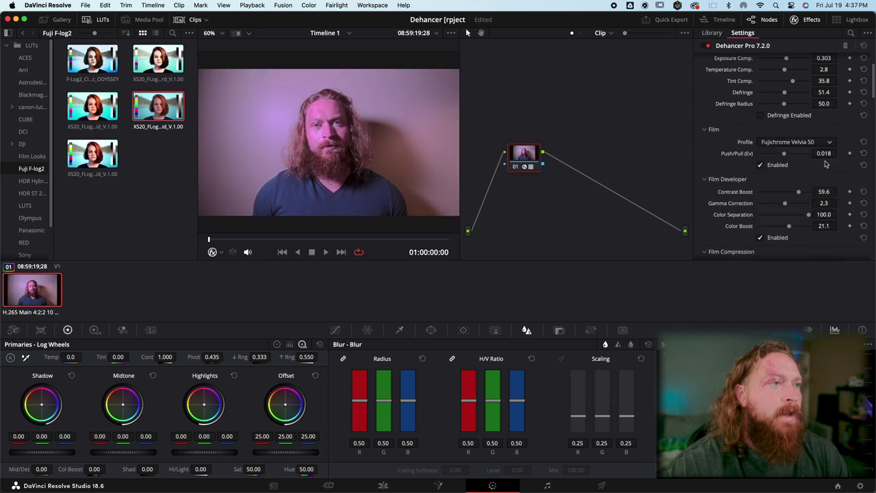
- Switch the film profile to Fujichrome Velvia 100
{"action": "left_click", "coordinate": [830, 142]}
{"action": "left_click", "coordinate": [810, 159]}
{"action": "left_click", "coordinate": [824, 146]}
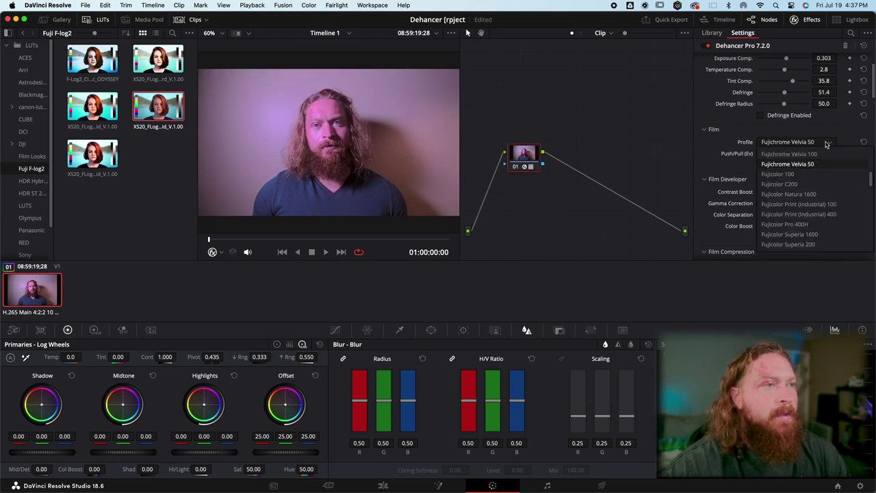
{"action": "left_click", "coordinate": [820, 152]}
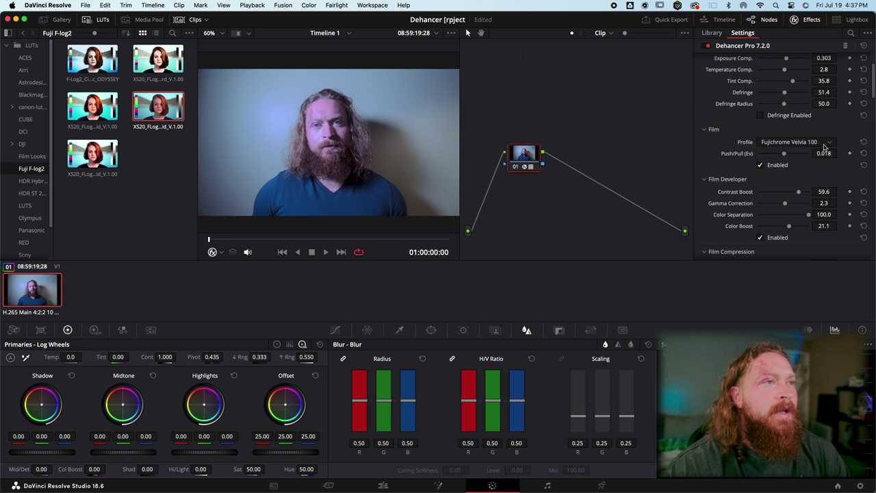
- Reset Exposure Comp., Temperature Comp., Tint Comp. and Defringe to their default values
{"action": "scroll", "coordinate": [832, 142], "scroll_direction": "up", "scroll_amount": 1}
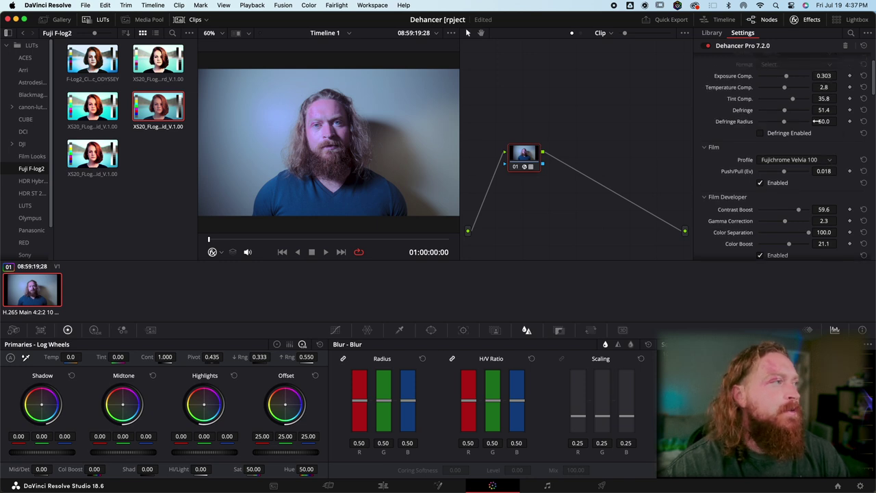
{"action": "left_click", "coordinate": [864, 76]}
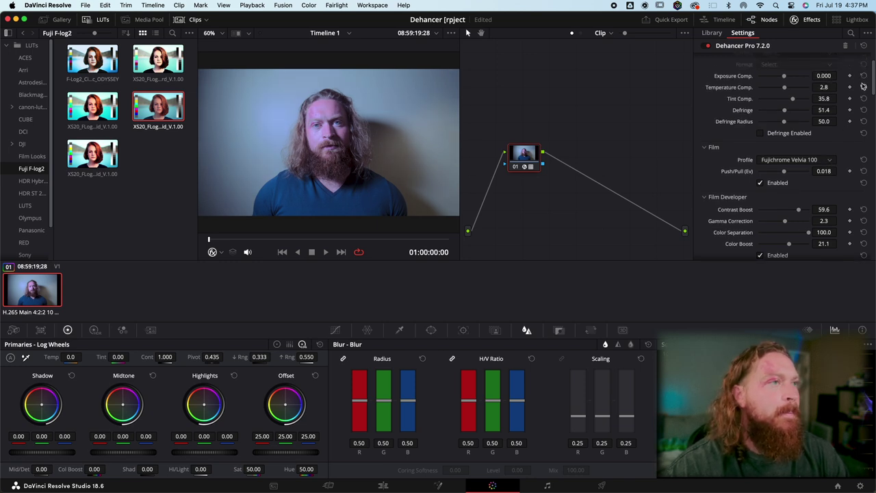
{"action": "left_click", "coordinate": [864, 87]}
{"action": "left_click", "coordinate": [865, 98]}
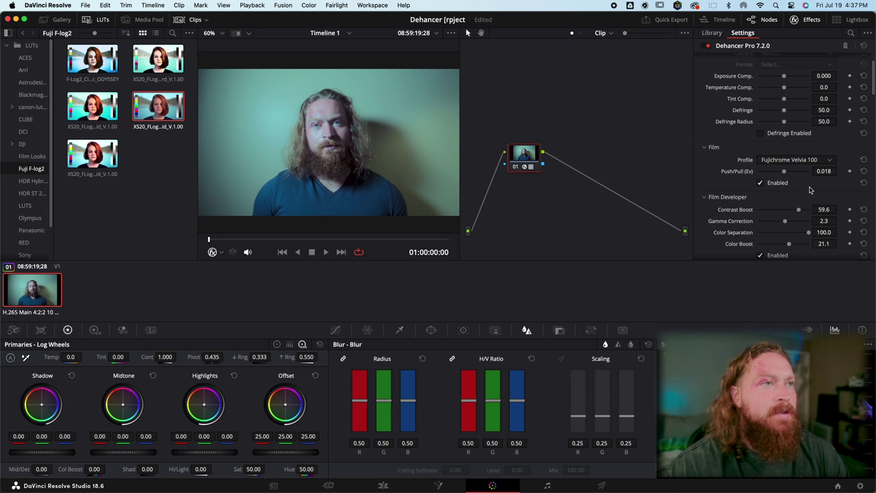
- Try the Fujicolor Pro 400H, Fujicolor Print (Industrial) 400 and Fujicolor Superia 1600 film profiles on the clip
{"action": "left_click", "coordinate": [829, 161]}
{"action": "left_click", "coordinate": [809, 257]}
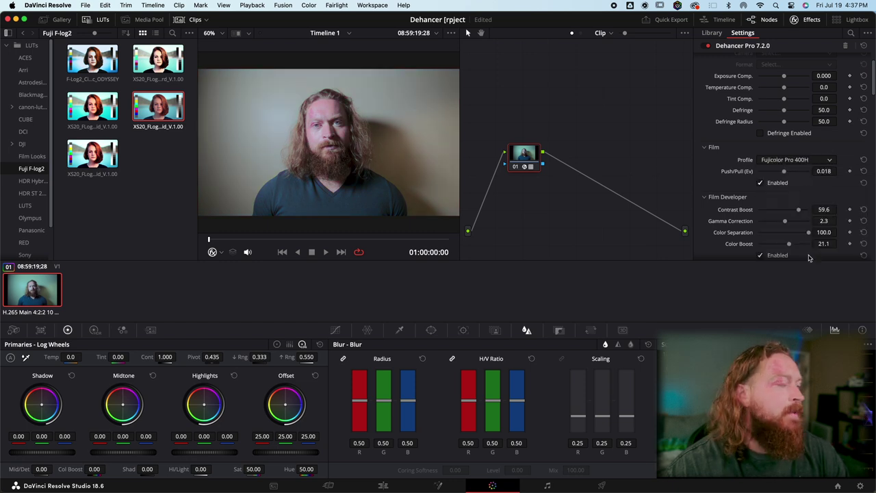
{"action": "left_click", "coordinate": [830, 161]}
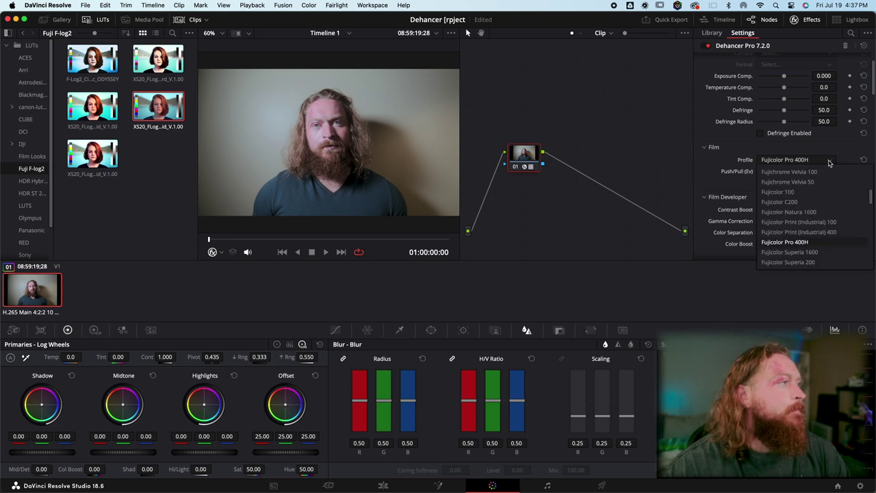
{"action": "left_click", "coordinate": [810, 235]}
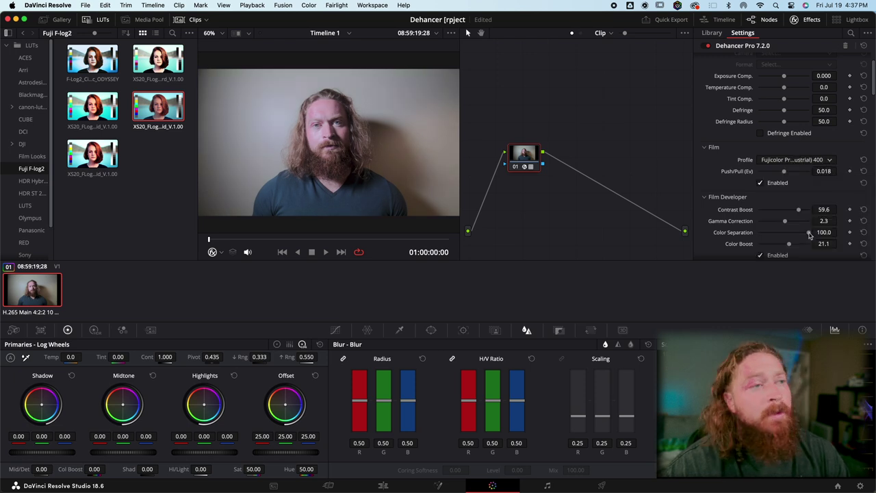
{"action": "left_click", "coordinate": [835, 162]}
{"action": "left_click", "coordinate": [806, 256]}
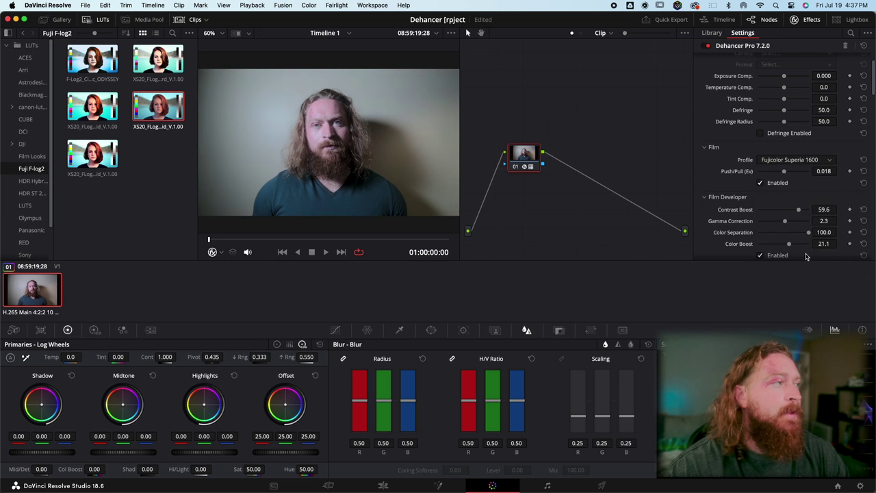
- Try the black-and-white Ilford HP5 Plus 400 film profile, followed by Fujicolor Superia 200
{"action": "left_click", "coordinate": [832, 162]}
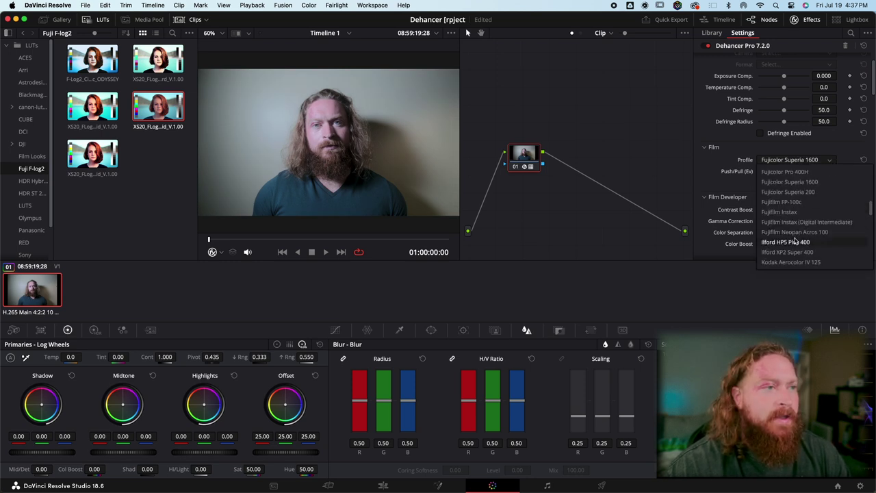
{"action": "left_click", "coordinate": [797, 242]}
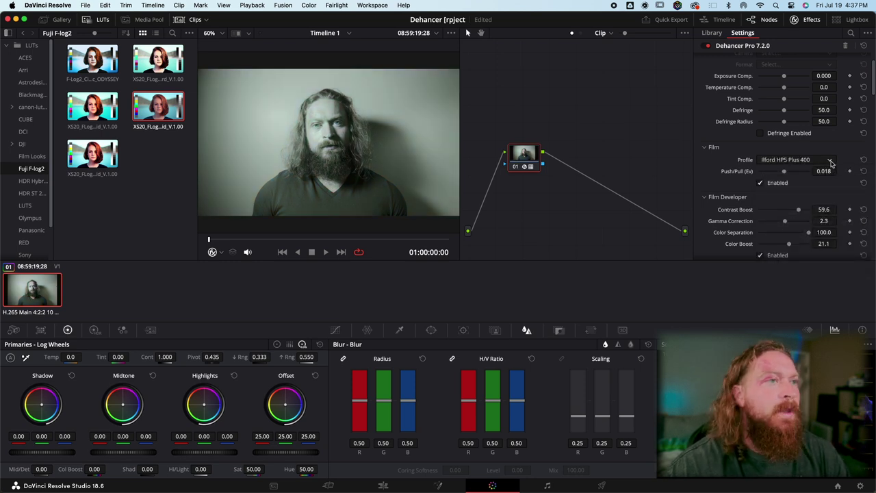
{"action": "scroll", "coordinate": [813, 152], "scroll_direction": "up", "scroll_amount": 2}
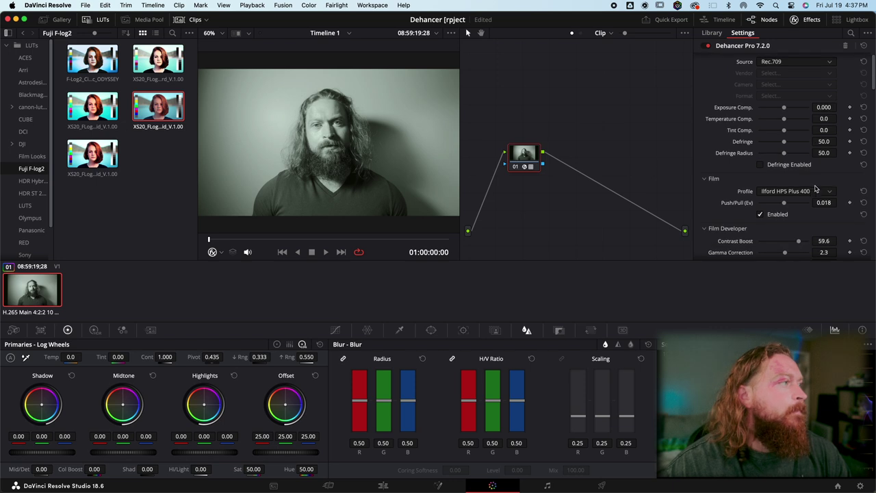
{"action": "scroll", "coordinate": [815, 189], "scroll_direction": "down", "scroll_amount": 1}
{"action": "left_click", "coordinate": [830, 192]}
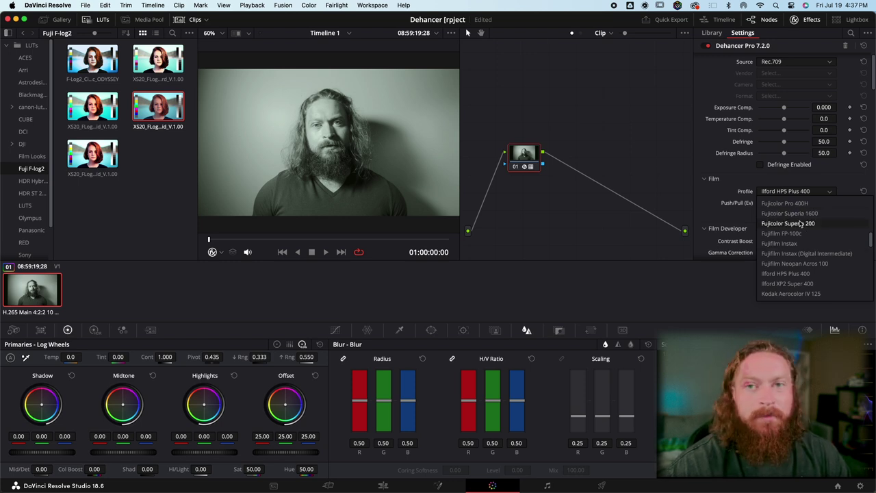
{"action": "left_click", "coordinate": [804, 223]}
- Try the Kodak Vision3 200T and Kodak Vision3 250D film profiles on the clip
{"action": "left_click", "coordinate": [802, 192]}
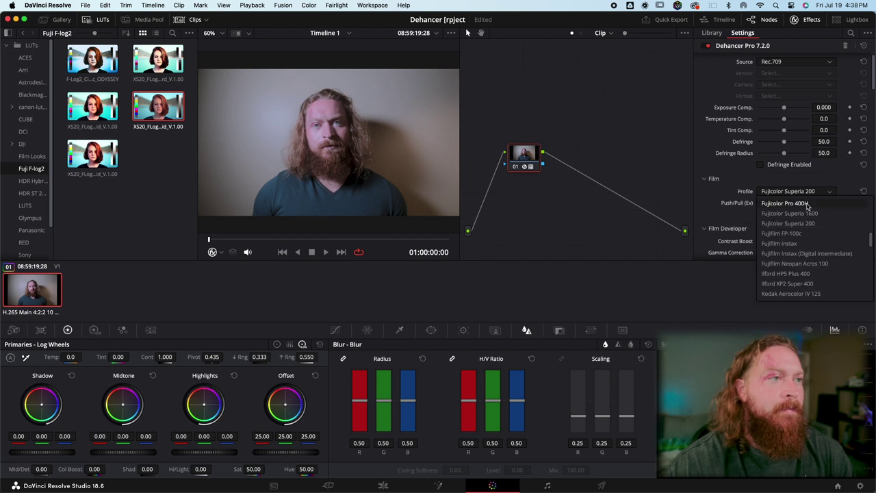
{"action": "scroll", "coordinate": [812, 238], "scroll_direction": "down", "scroll_amount": 5}
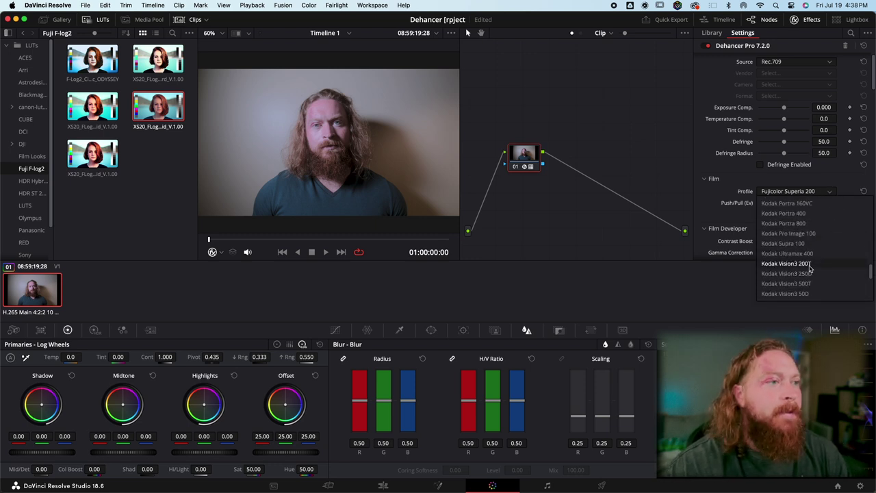
{"action": "left_click", "coordinate": [809, 265]}
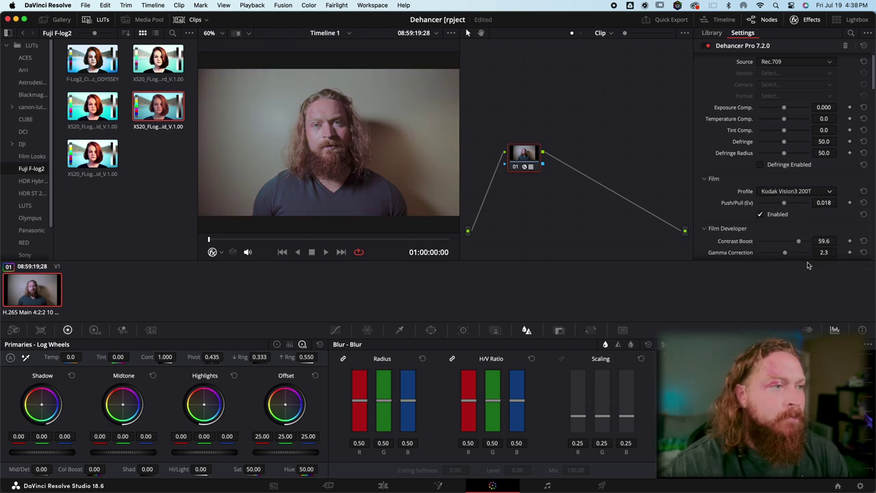
{"action": "left_click", "coordinate": [826, 196]}
{"action": "left_click", "coordinate": [806, 276]}
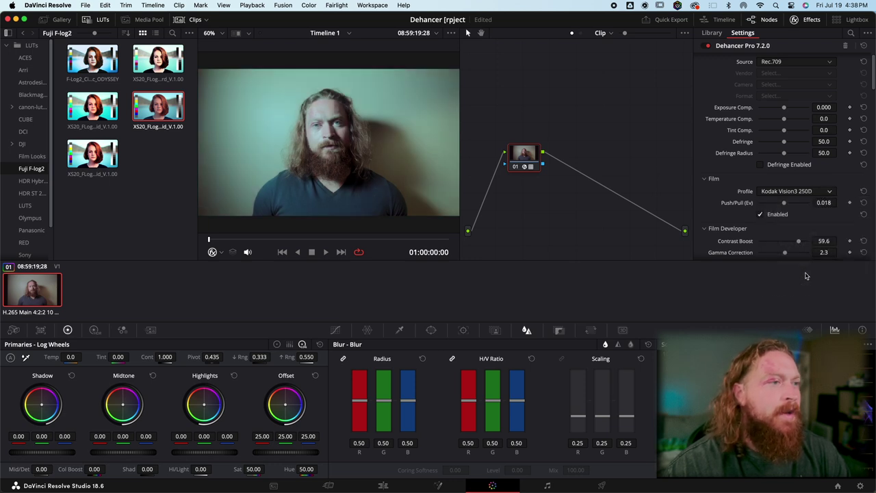
- Try the Kodak Vision3 500T, Kodak Vision3 50D and Konica Centuria 100 DNP film profiles
{"action": "left_click", "coordinate": [834, 197]}
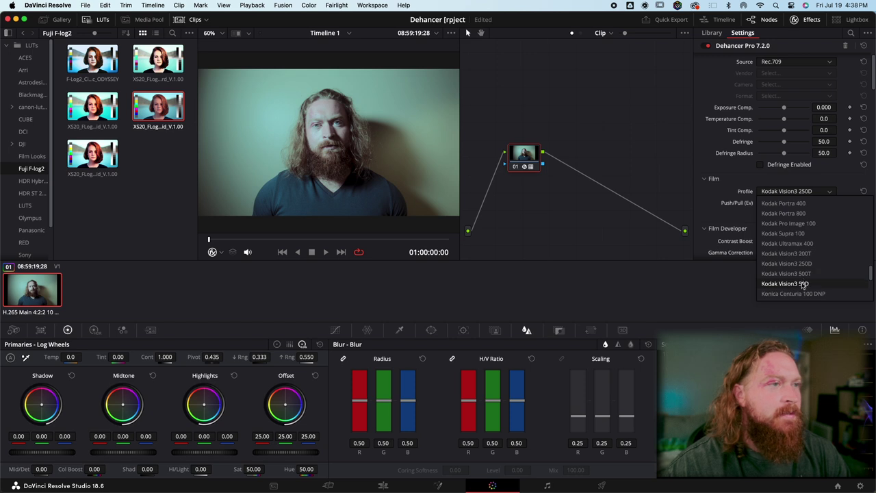
{"action": "left_click", "coordinate": [801, 274]}
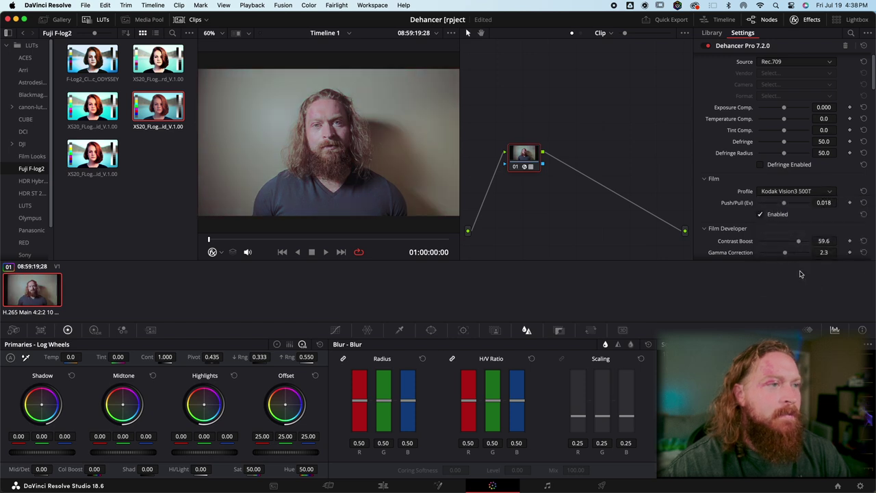
{"action": "left_click", "coordinate": [831, 196]}
{"action": "left_click", "coordinate": [825, 283]}
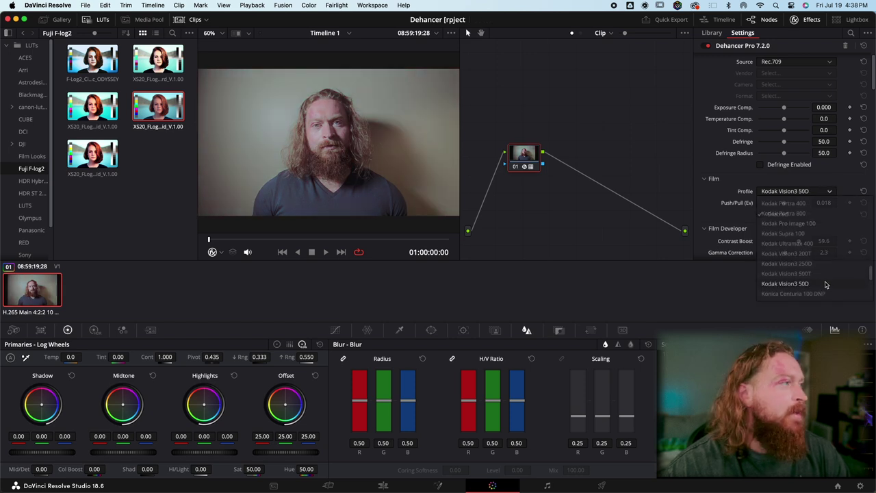
{"action": "left_click", "coordinate": [827, 196]}
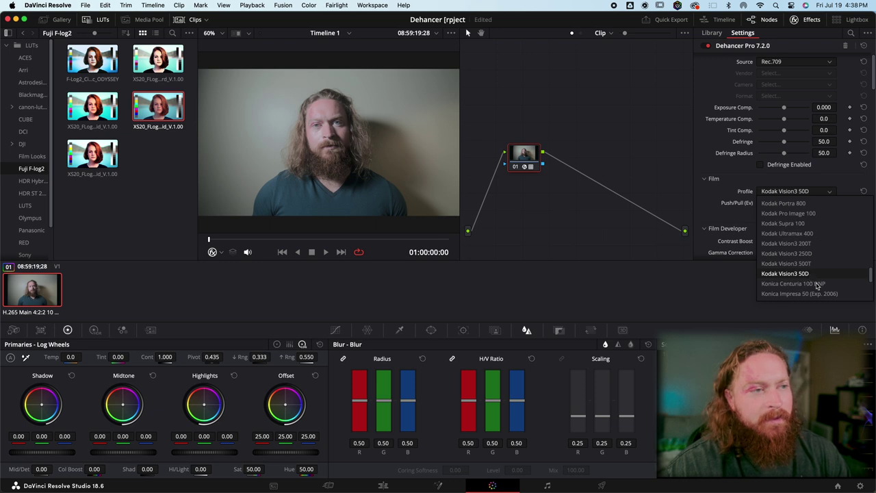
{"action": "left_click", "coordinate": [811, 283]}
- Set the film profile to Kodak Vision3 200T and raise Exposure Comp. to about 0.414
{"action": "left_click", "coordinate": [831, 196]}
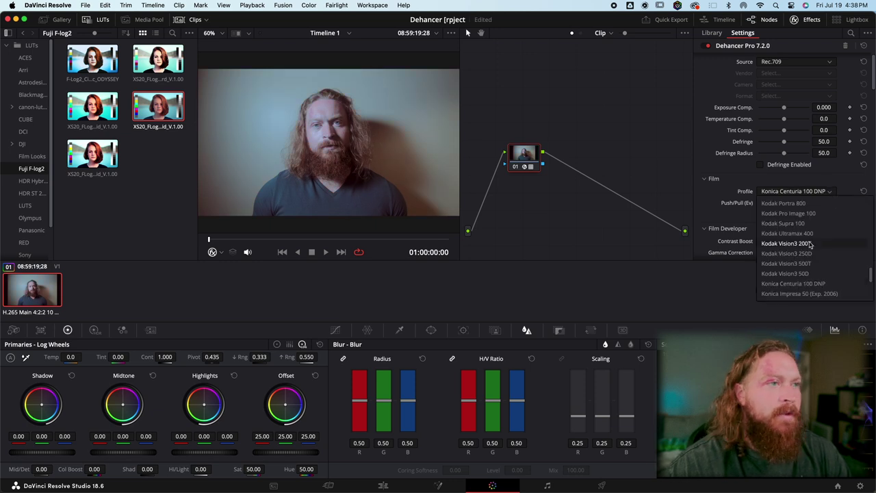
{"action": "left_click", "coordinate": [812, 245]}
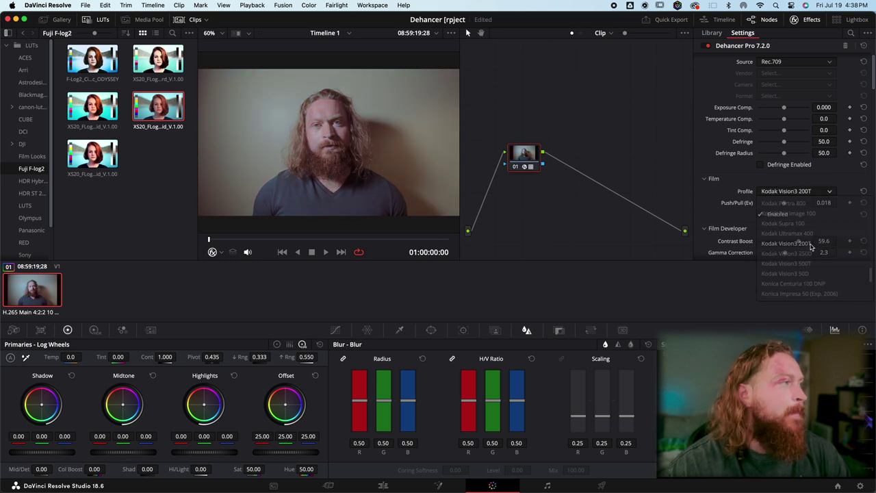
{"action": "scroll", "coordinate": [795, 158], "scroll_direction": "up", "scroll_amount": 1}
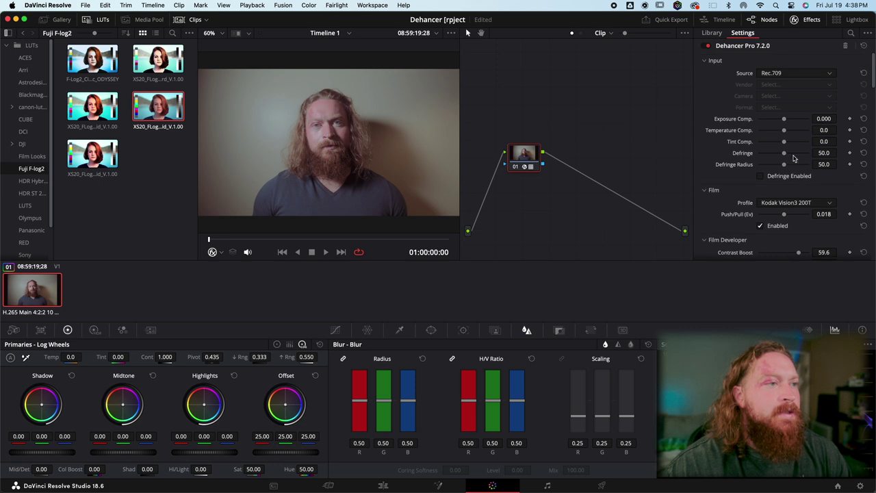
{"action": "left_click_drag", "start_coordinate": [784, 119], "coordinate": [788, 121]}
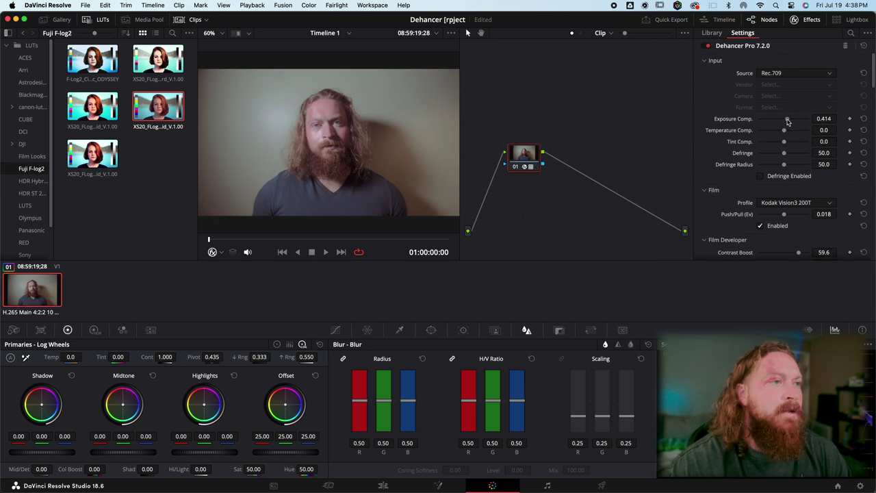
- Set the Film Developer's Contrast Boost to 67.0 and Gamma Correction to -5.1
{"action": "scroll", "coordinate": [794, 196], "scroll_direction": "down", "scroll_amount": 5}
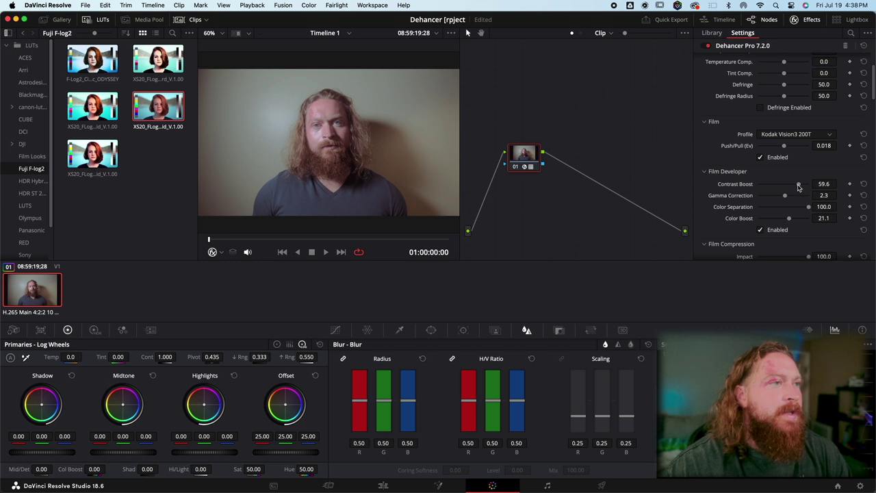
{"action": "left_click_drag", "start_coordinate": [799, 187], "coordinate": [801, 188]}
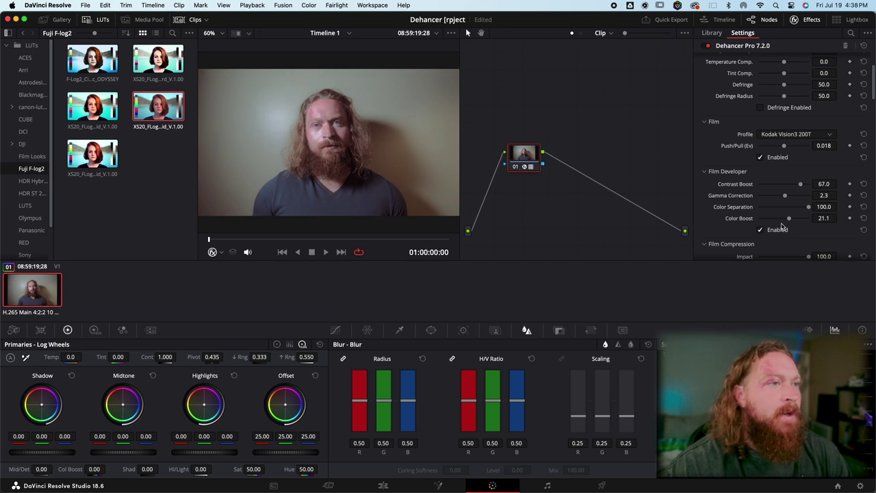
{"action": "left_click_drag", "start_coordinate": [785, 196], "coordinate": [782, 196]}
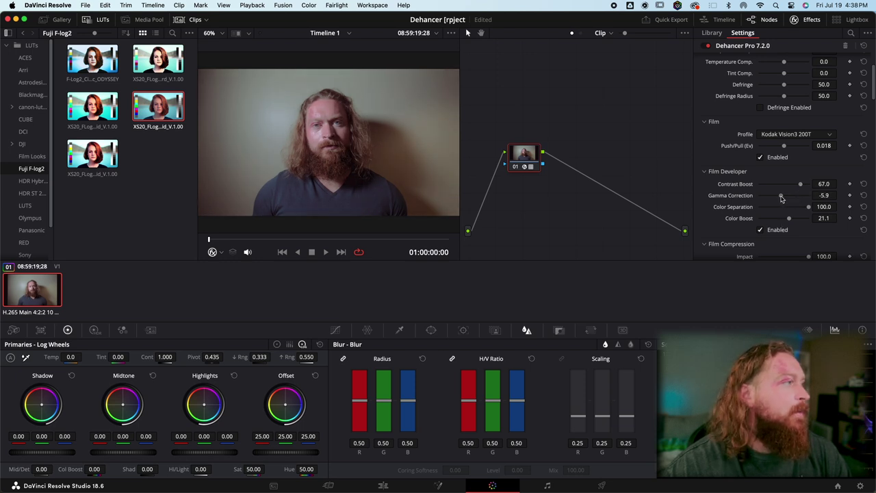
- Raise the White Point of Film Compression to 113.6
{"action": "scroll", "coordinate": [794, 243], "scroll_direction": "down", "scroll_amount": 4}
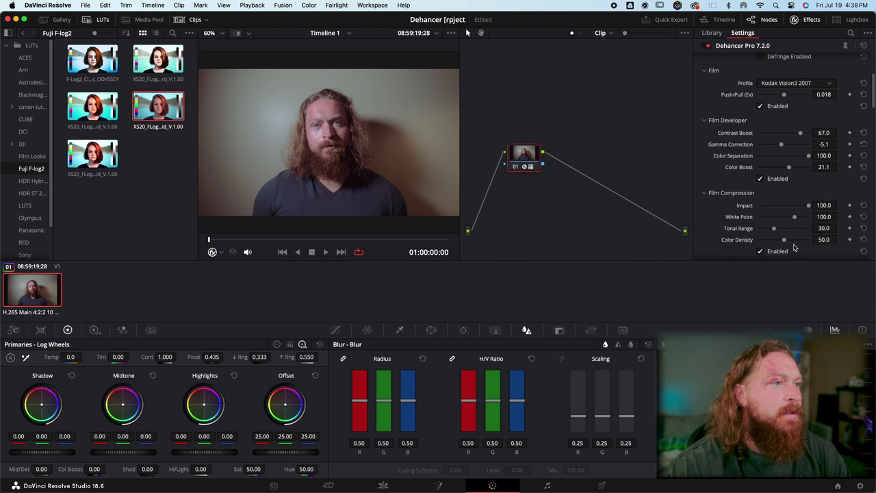
{"action": "mouse_move", "coordinate": [796, 213]}
{"action": "left_mouse_down"}
{"action": "mouse_move", "coordinate": [782, 214]}
{"action": "mouse_move", "coordinate": [799, 213]}
{"action": "left_mouse_up"}
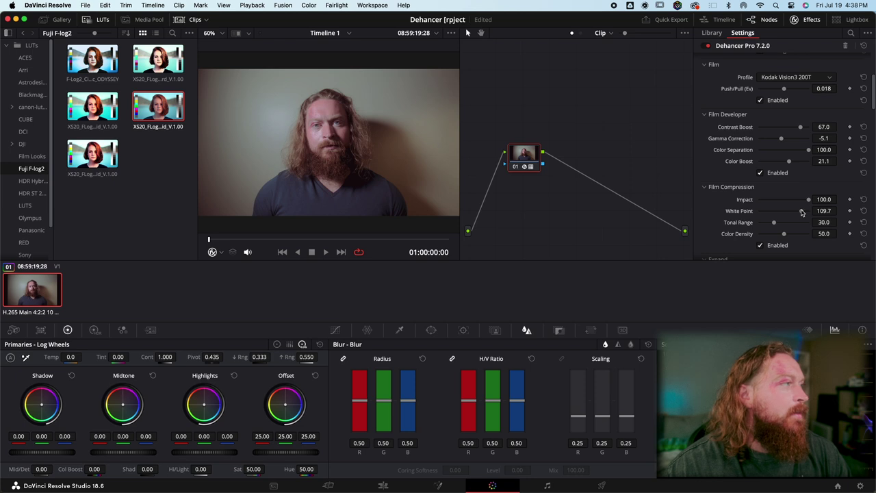
{"action": "left_click_drag", "start_coordinate": [802, 213], "coordinate": [803, 213]}
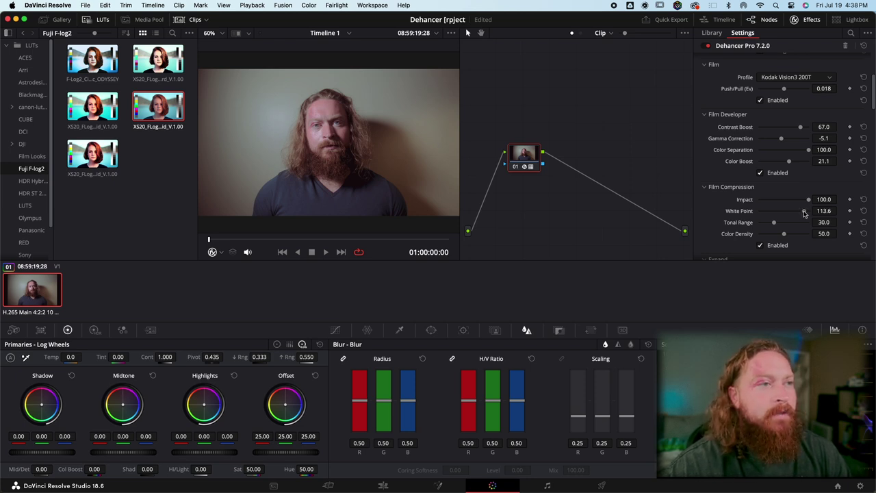
- Try Film Compression's Tonal Range at 0, reset it, and raise Color Density to 75.3
{"action": "left_click_drag", "start_coordinate": [777, 225], "coordinate": [758, 228]}
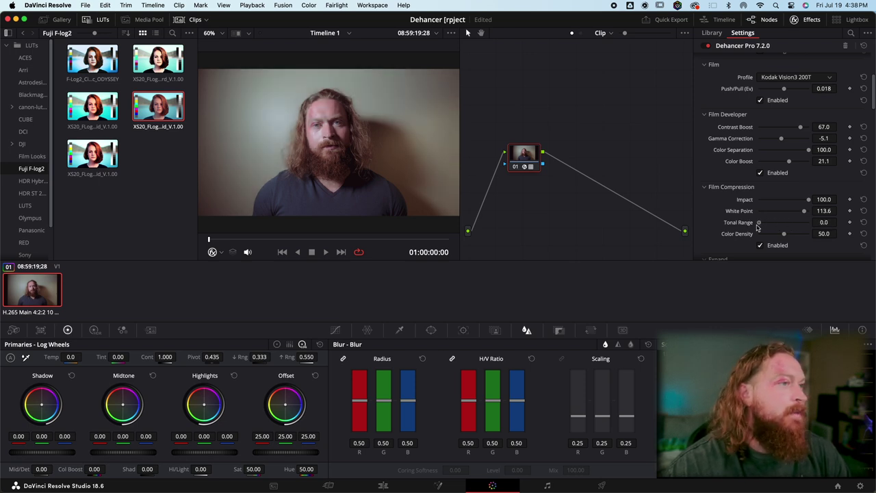
{"action": "left_click", "coordinate": [864, 223]}
{"action": "scroll", "coordinate": [778, 236], "scroll_direction": "down", "scroll_amount": 1}
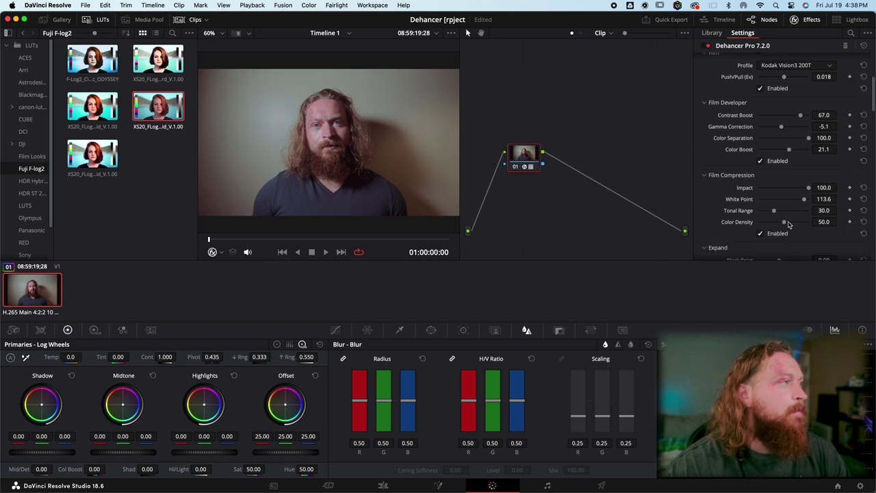
{"action": "left_click_drag", "start_coordinate": [786, 225], "coordinate": [797, 227]}
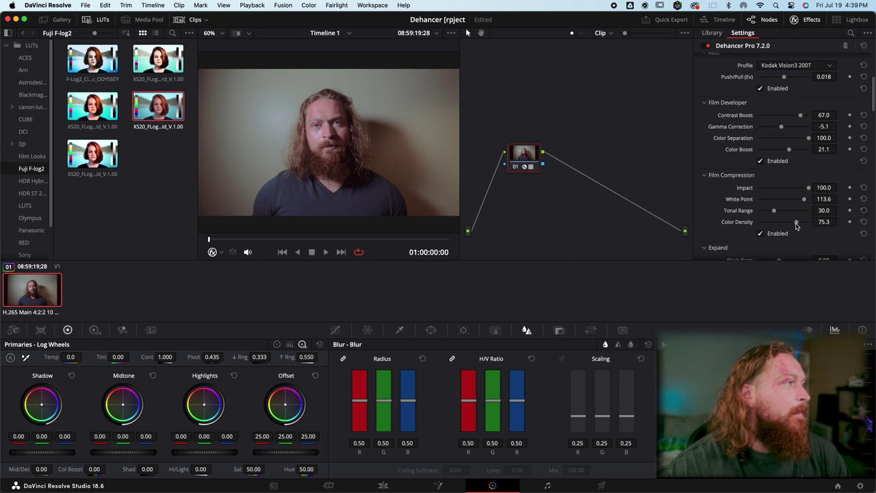
- Enable Expand, try its White Point at 30.0 and 120.0, and reset the Black Point and White Point
{"action": "scroll", "coordinate": [789, 234], "scroll_direction": "down", "scroll_amount": 5}
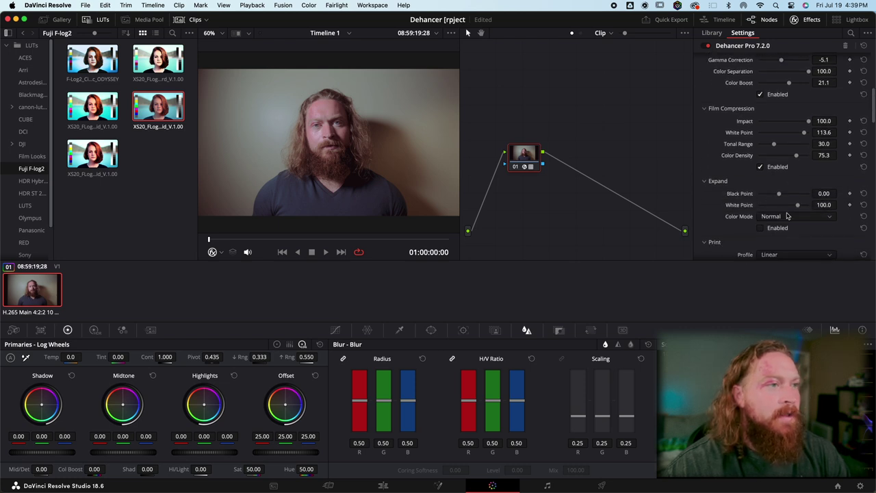
{"action": "scroll", "coordinate": [758, 215], "scroll_direction": "down", "scroll_amount": 2}
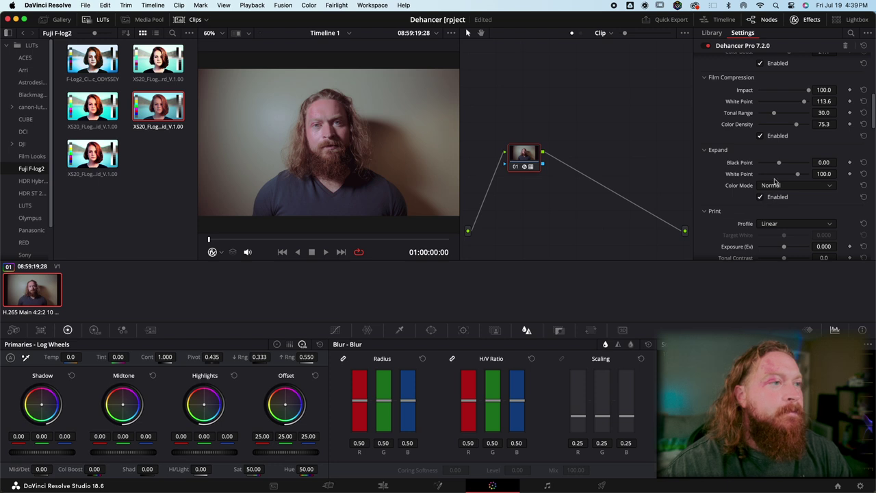
{"action": "left_click_drag", "start_coordinate": [778, 165], "coordinate": [749, 176]}
{"action": "left_click", "coordinate": [863, 163]}
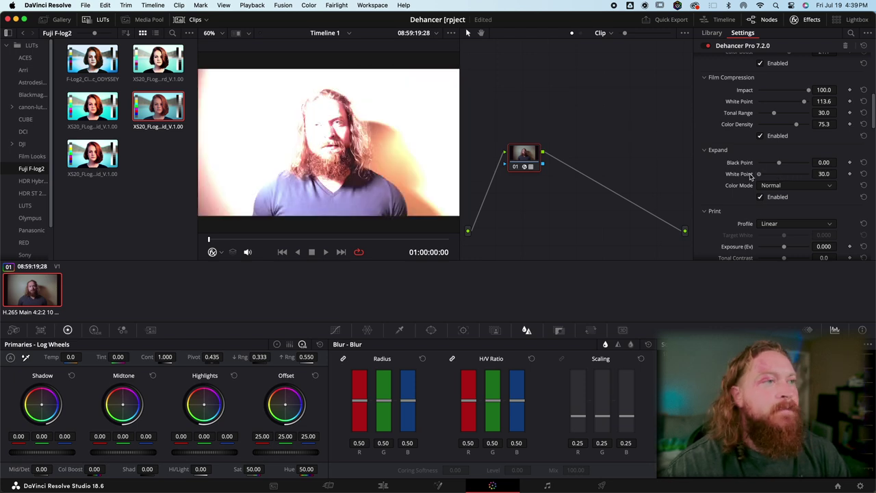
{"action": "left_click_drag", "start_coordinate": [758, 176], "coordinate": [830, 178]}
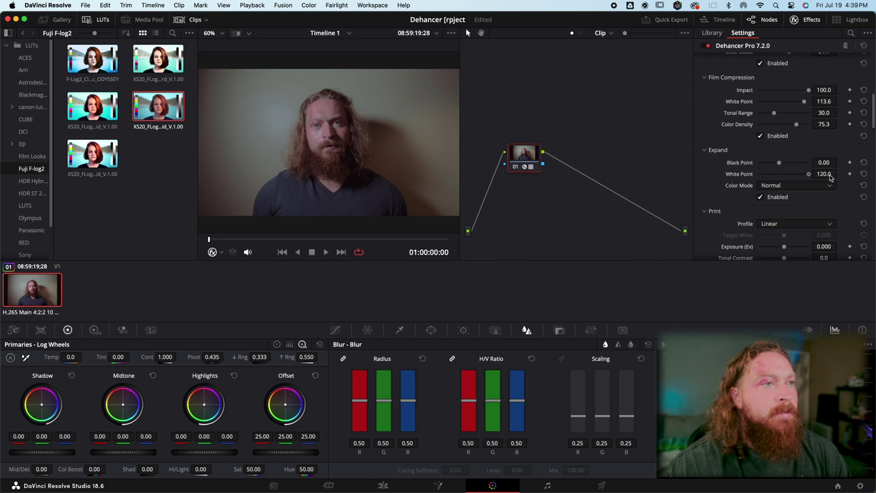
{"action": "left_click", "coordinate": [864, 174]}
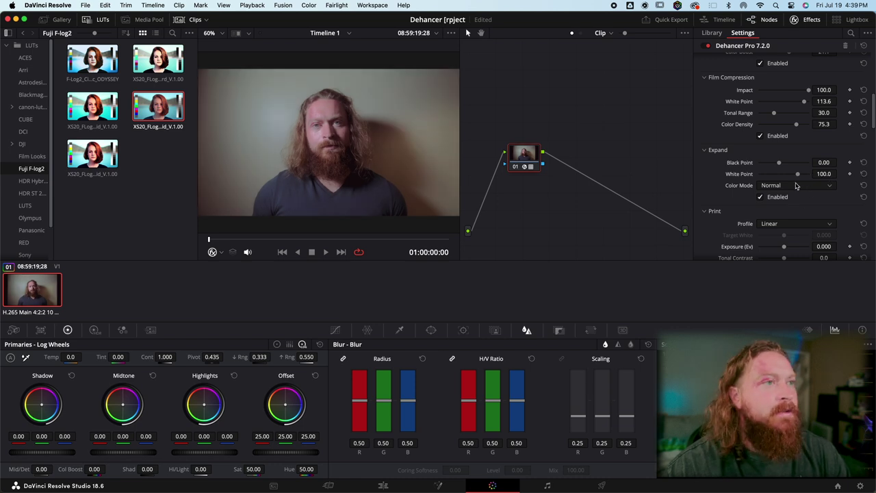
- Try Expand's Color Mode at Luma and return it to Normal
{"action": "left_click", "coordinate": [831, 186]}
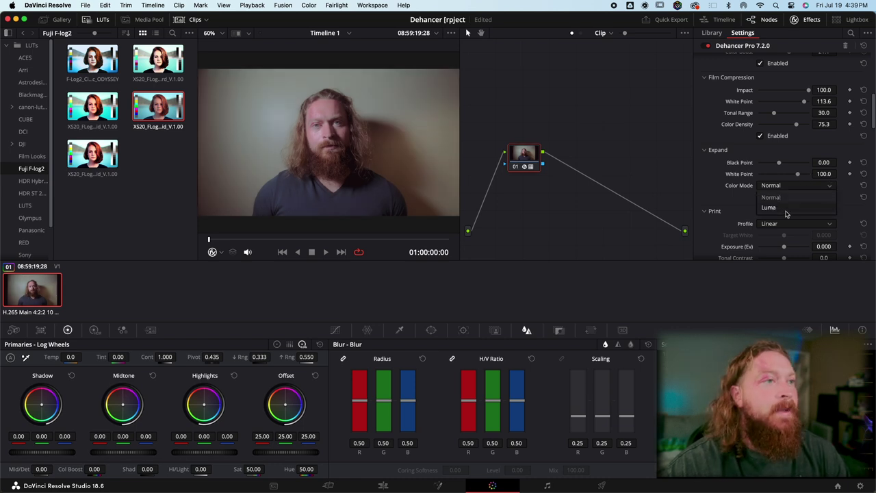
{"action": "left_click", "coordinate": [786, 209]}
{"action": "left_click", "coordinate": [821, 187]}
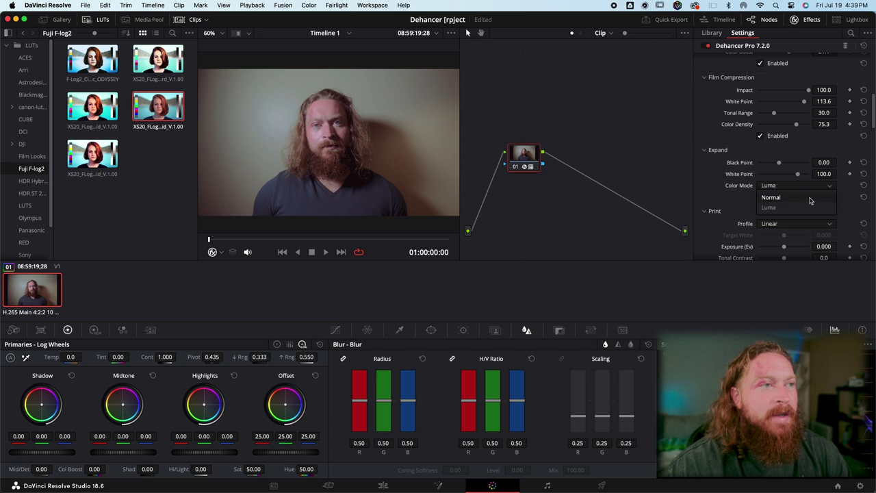
{"action": "left_click", "coordinate": [810, 199]}
- Try the Cineon Film Log and Kodak Endura Glossy Paper print profiles, choose Fujifilm 3513 Print film, and enable Print
{"action": "scroll", "coordinate": [805, 222], "scroll_direction": "down", "scroll_amount": 2}
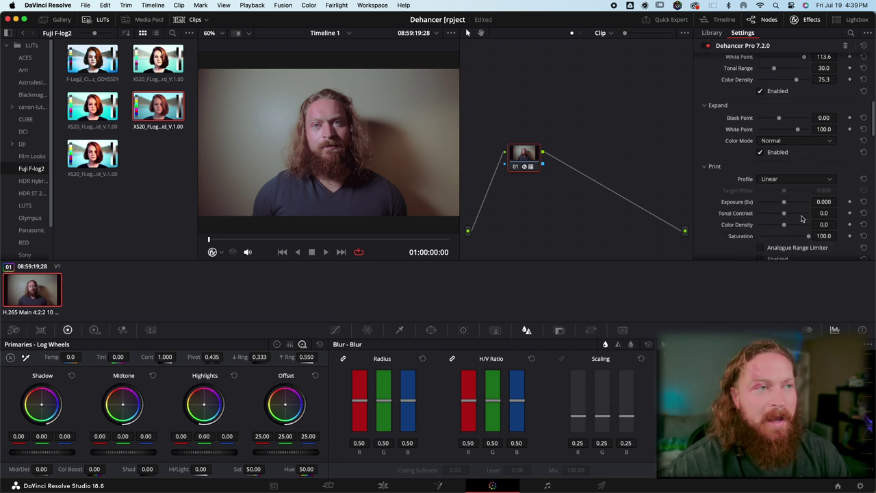
{"action": "left_click", "coordinate": [806, 179]}
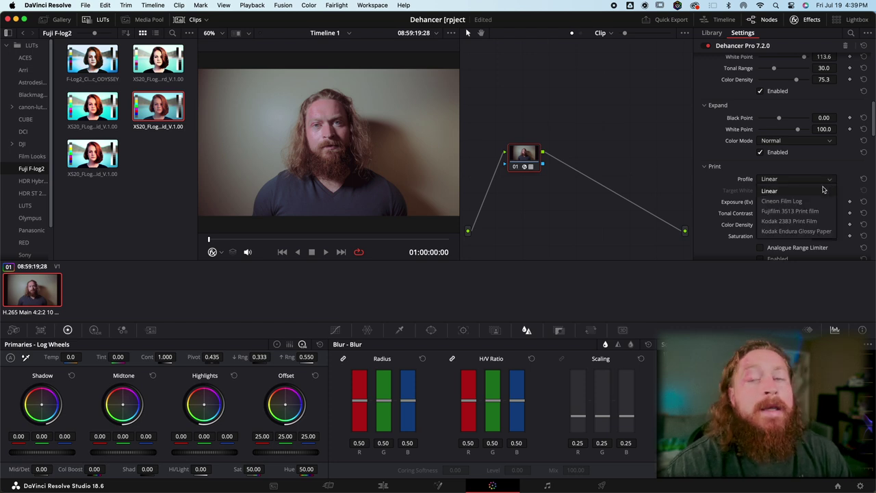
{"action": "left_click", "coordinate": [809, 200]}
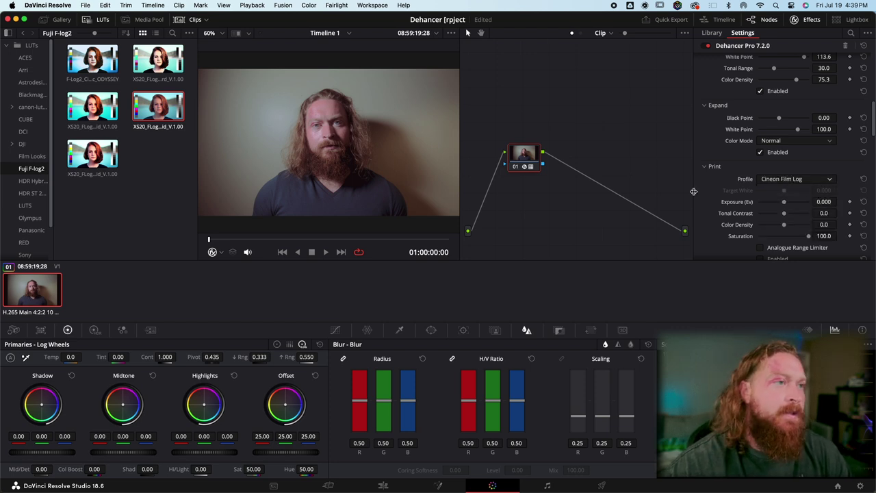
{"action": "left_click", "coordinate": [829, 181]}
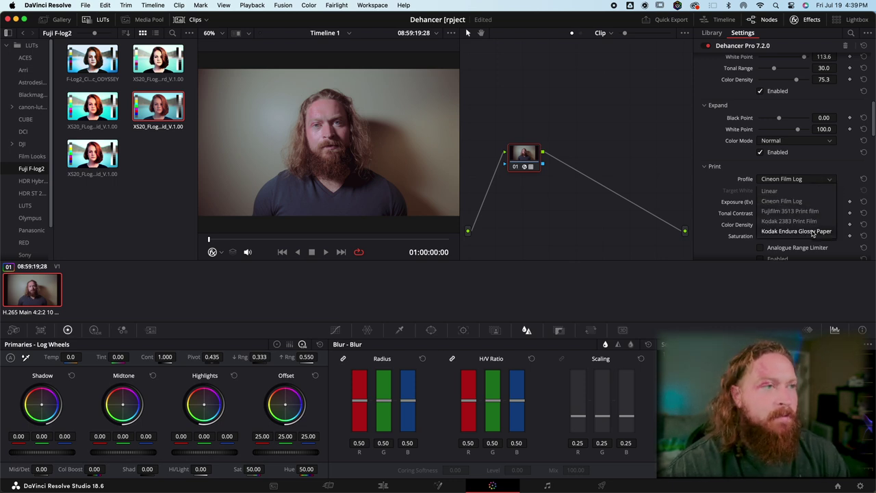
{"action": "left_click", "coordinate": [815, 232]}
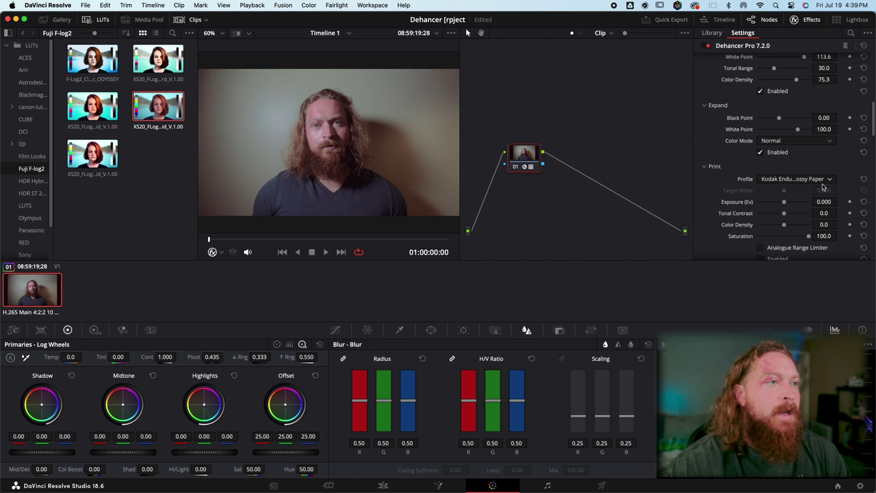
{"action": "scroll", "coordinate": [753, 221], "scroll_direction": "down", "scroll_amount": 1}
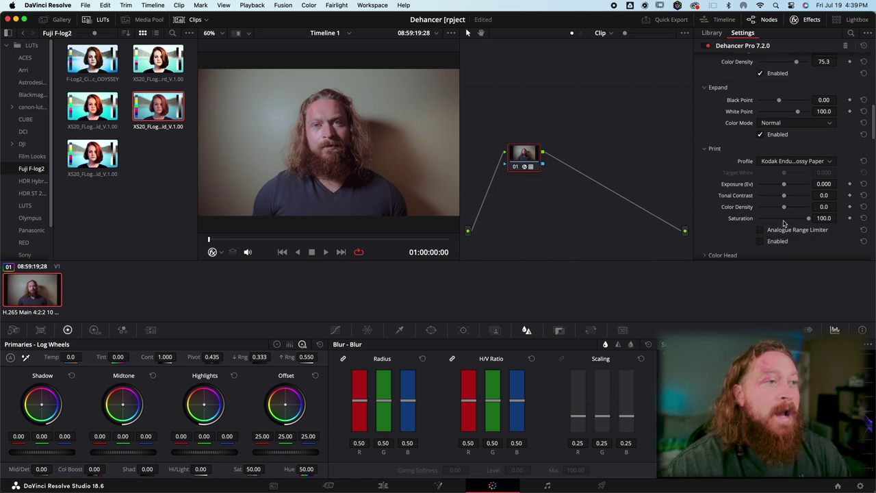
{"action": "left_click", "coordinate": [820, 165]}
{"action": "left_click", "coordinate": [818, 195]}
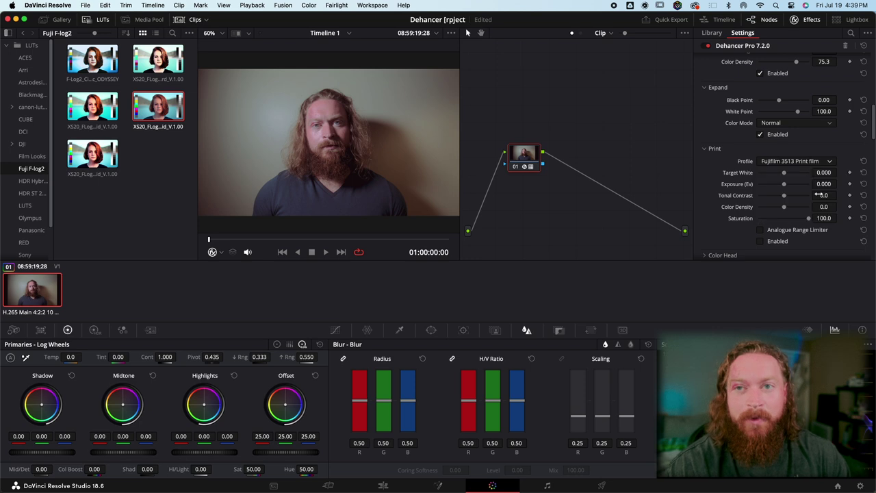
{"action": "left_click", "coordinate": [761, 241]}
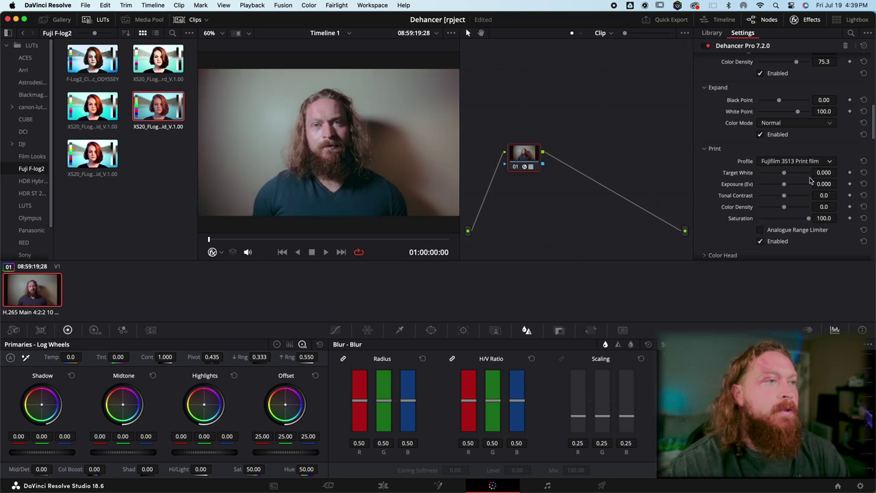
- Compare the Cineon Film Log, Linear, Fujifilm 3513 and Kodak 2383 print profiles on the clip
{"action": "left_click", "coordinate": [830, 164]}
{"action": "left_click", "coordinate": [830, 182]}
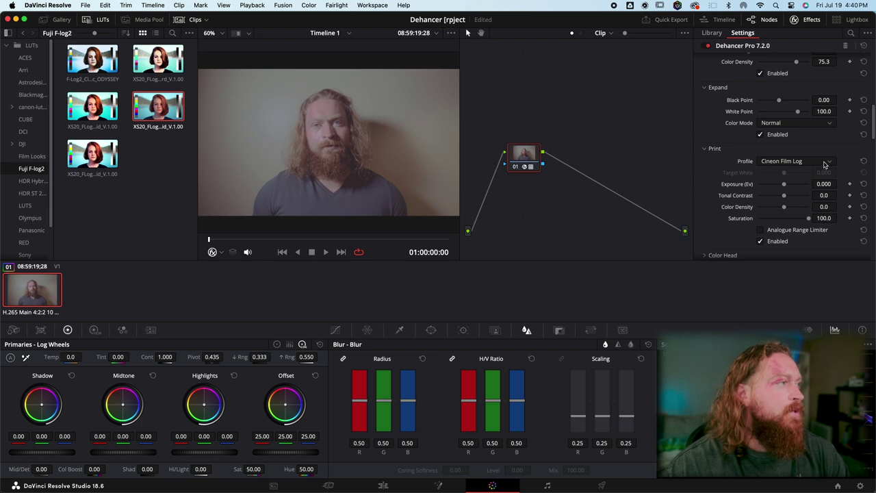
{"action": "left_click", "coordinate": [829, 165]}
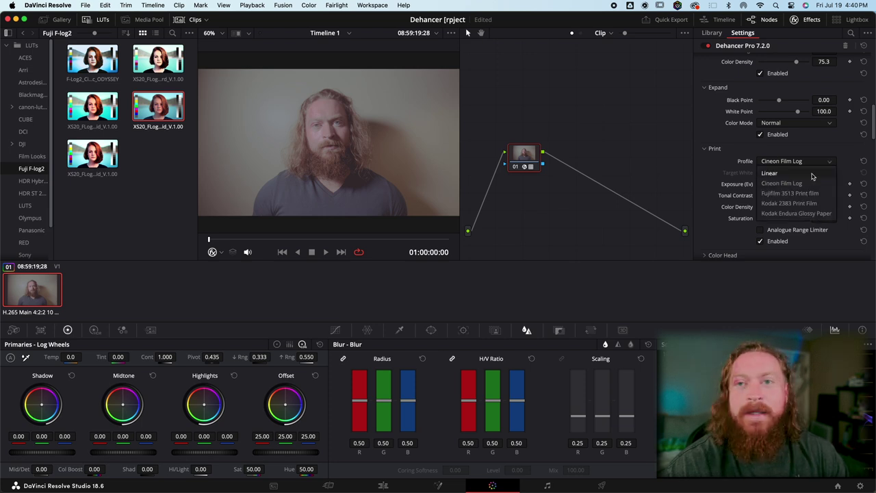
{"action": "left_click", "coordinate": [814, 175]}
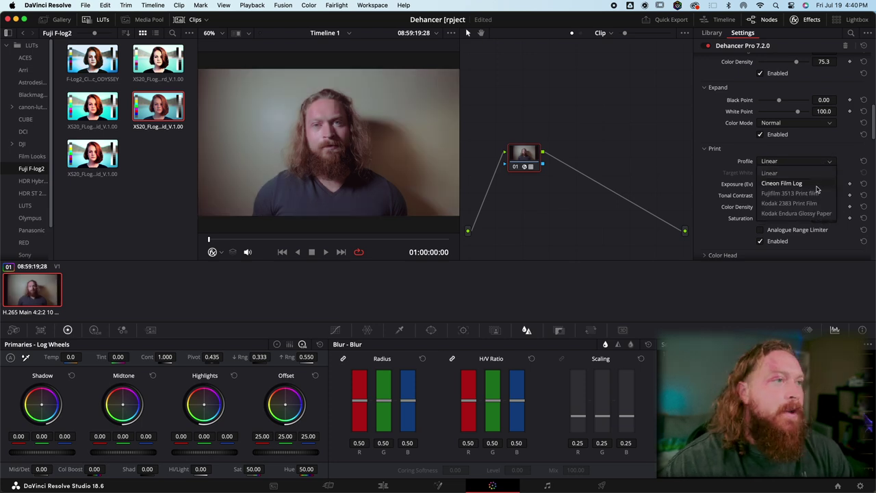
{"action": "left_click", "coordinate": [794, 193]}
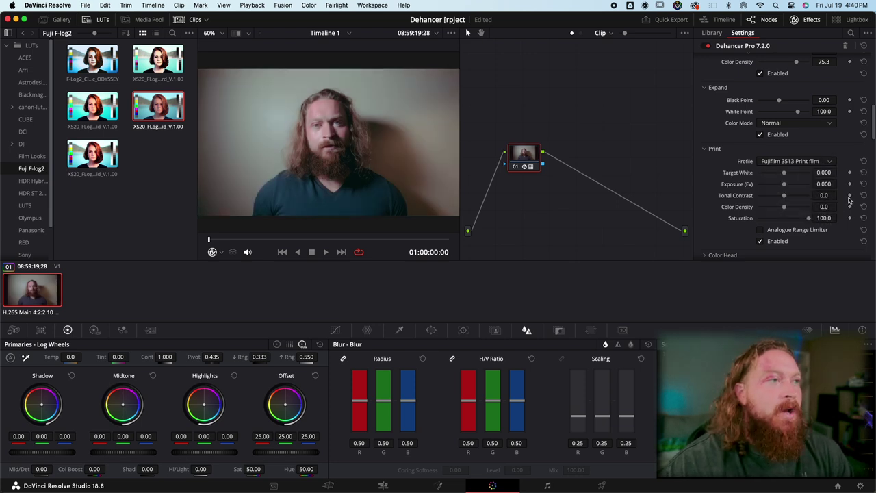
{"action": "left_click", "coordinate": [832, 164]}
{"action": "left_click", "coordinate": [825, 204]}
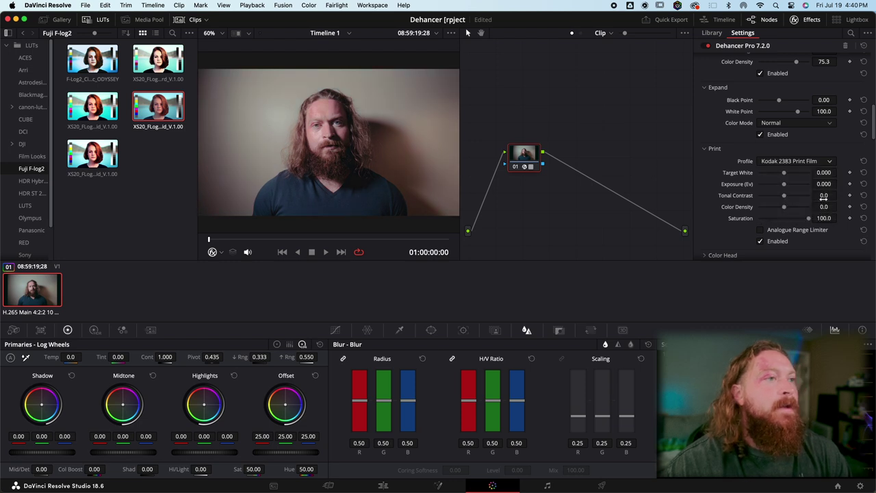
- Set the print profile to Kodak Endura Glossy Paper with Exposure 0.633, Tonal Contrast 6.9 and Color Density 20.2
{"action": "left_click", "coordinate": [831, 164]}
{"action": "left_click", "coordinate": [816, 208]}
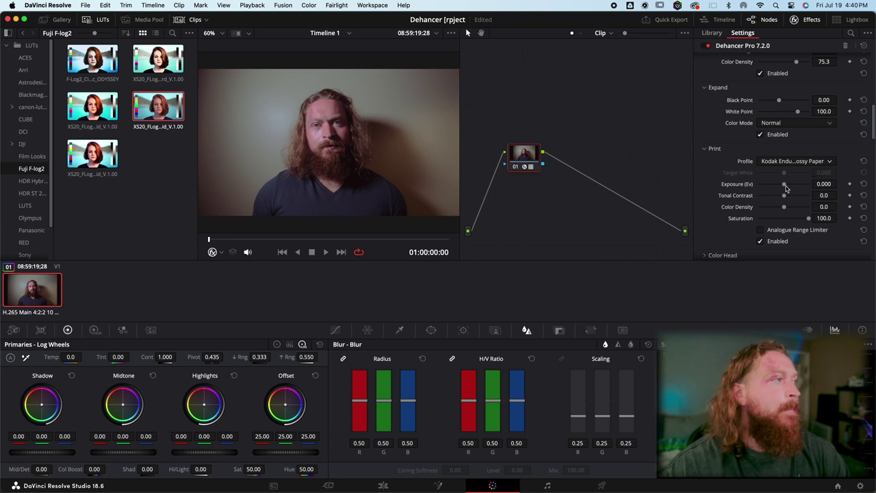
{"action": "left_click_drag", "start_coordinate": [787, 186], "coordinate": [792, 208]}
- Enable Color Head, try Yellow - Blue at -1.4 and Magenta - Green at 1.4, and reset both
{"action": "scroll", "coordinate": [794, 209], "scroll_direction": "down", "scroll_amount": 5}
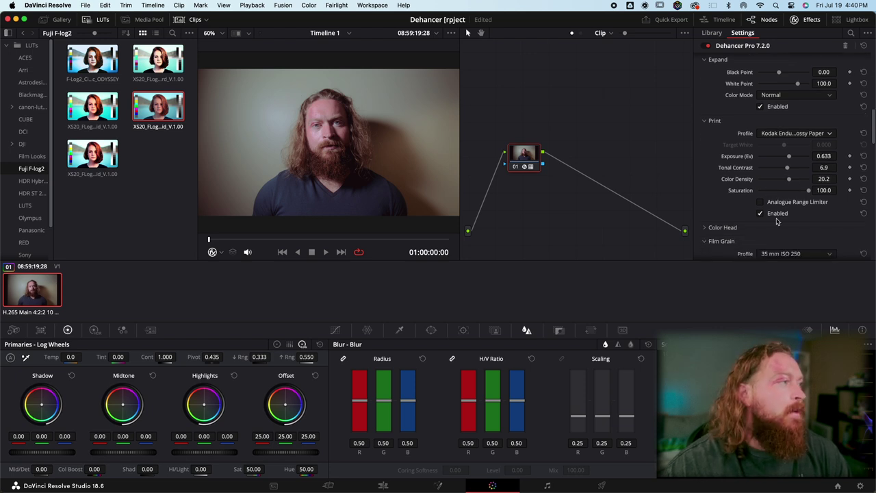
{"action": "scroll", "coordinate": [804, 150], "scroll_direction": "up", "scroll_amount": 5}
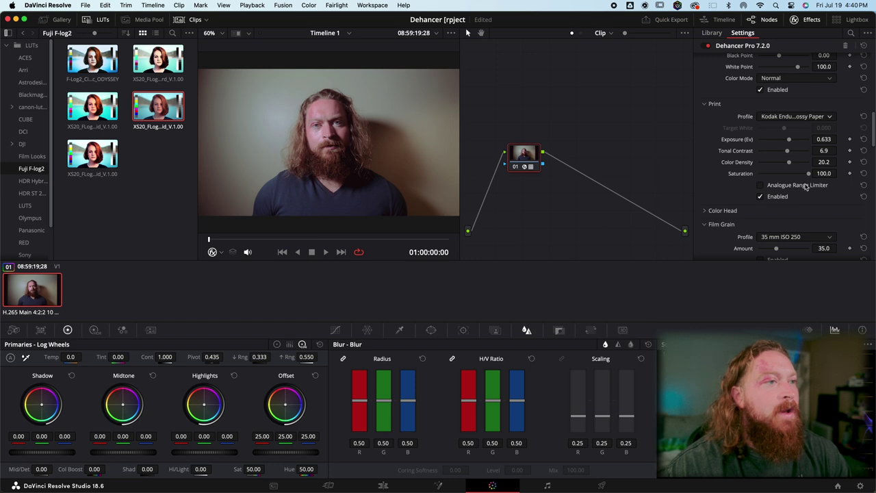
{"action": "scroll", "coordinate": [806, 187], "scroll_direction": "down", "scroll_amount": 2}
{"action": "scroll", "coordinate": [730, 181], "scroll_direction": "down", "scroll_amount": 3}
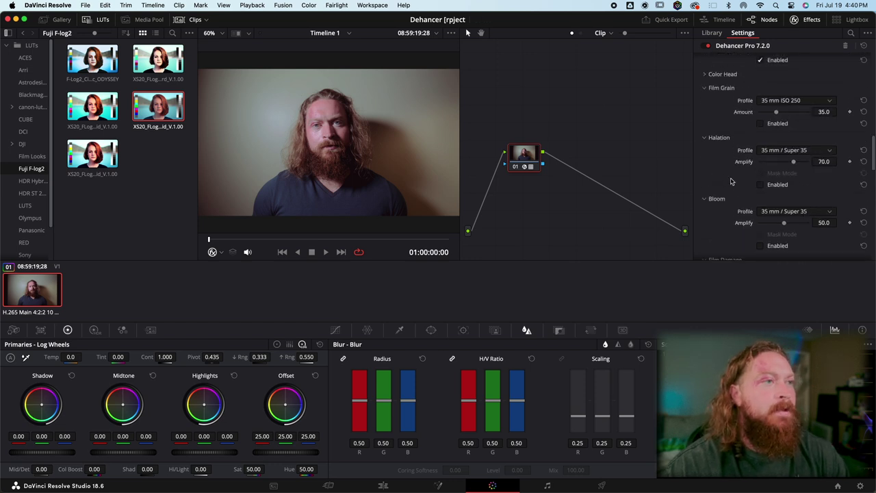
{"action": "left_click", "coordinate": [708, 74]}
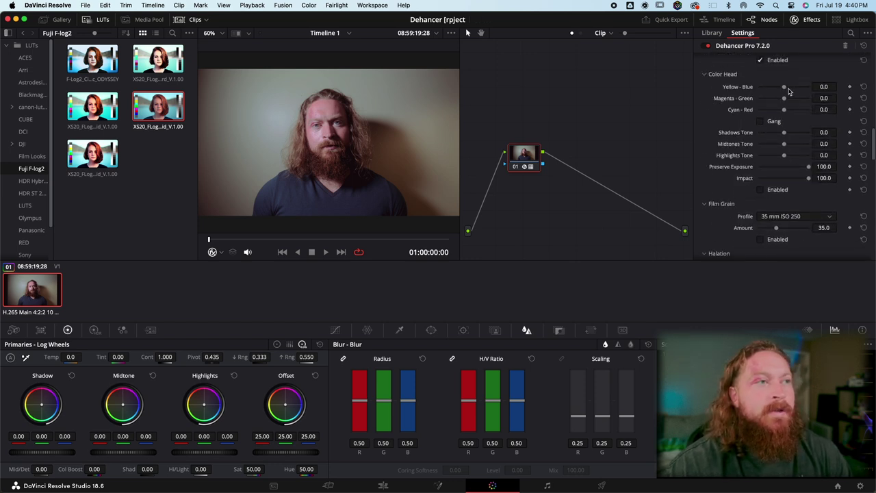
{"action": "left_click", "coordinate": [761, 190]}
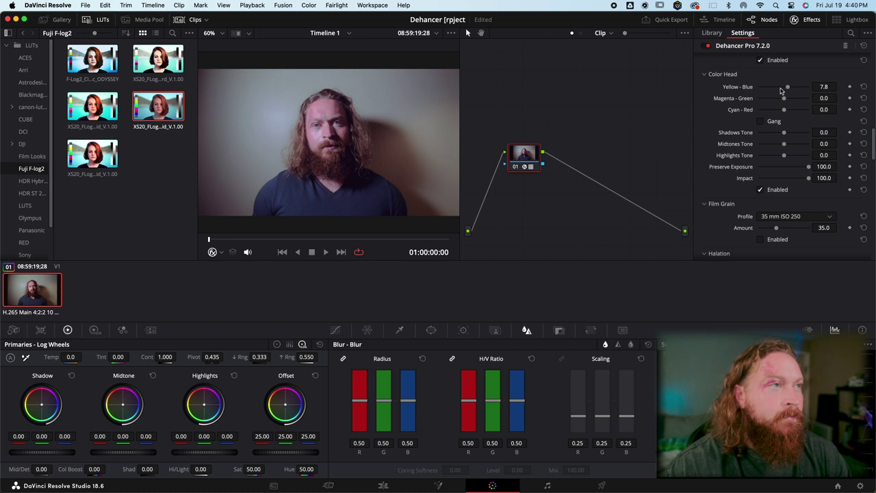
{"action": "mouse_move", "coordinate": [788, 87]}
{"action": "left_mouse_down"}
{"action": "mouse_move", "coordinate": [799, 88]}
{"action": "mouse_move", "coordinate": [765, 89]}
{"action": "mouse_move", "coordinate": [785, 89]}
{"action": "left_mouse_up"}
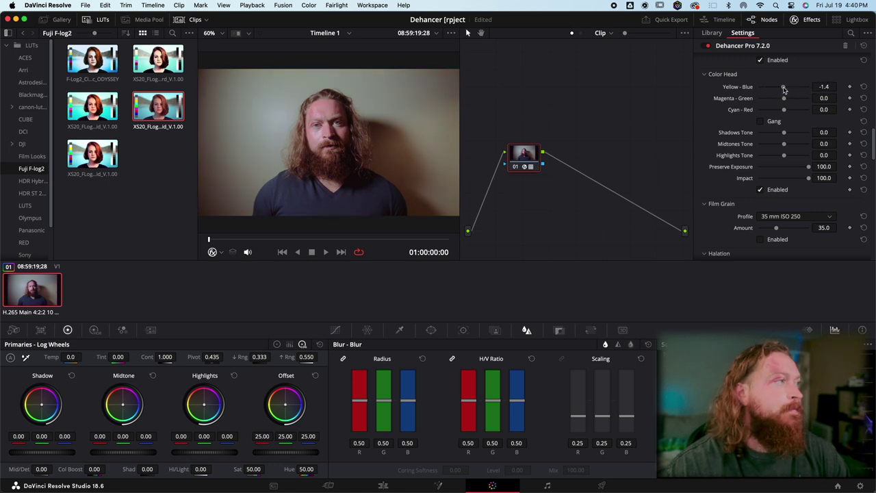
{"action": "left_click", "coordinate": [864, 87]}
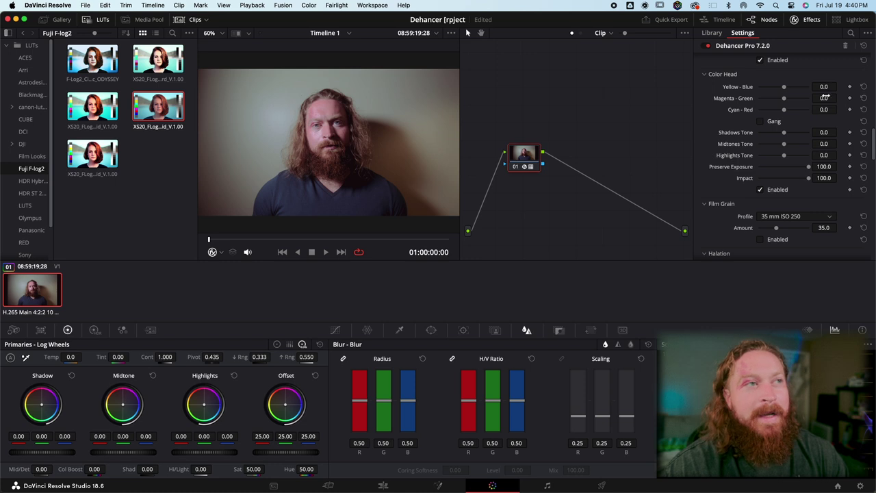
{"action": "left_click_drag", "start_coordinate": [784, 100], "coordinate": [785, 101]}
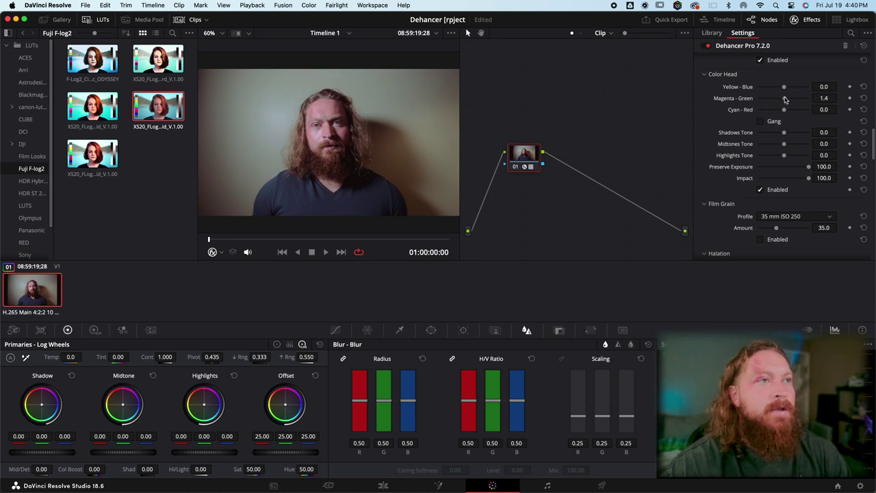
{"action": "left_click", "coordinate": [864, 99]}
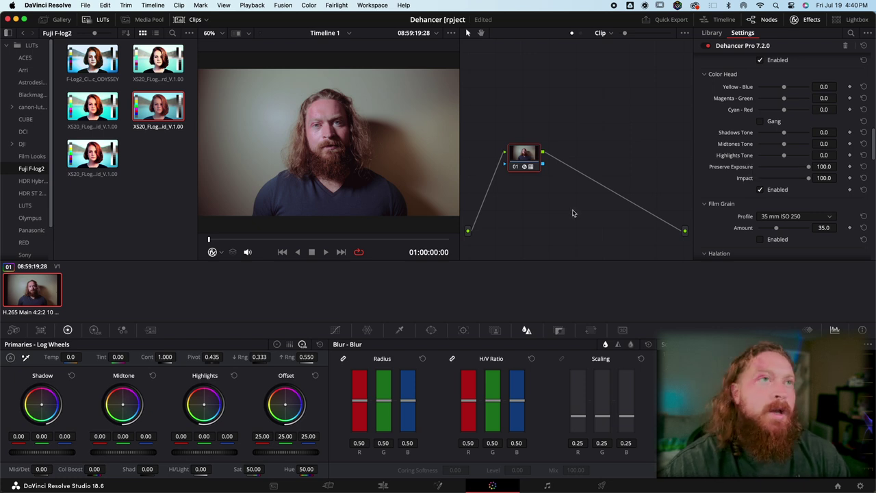
- Add a node before the Dehancer node and set its log wheels to Shadow -0.05/0.01/0.05, Midtone 0.03/-0.01/-0.03 and Highlights 0.01/0.00/-0.04
{"action": "key", "text": "shift+s"}
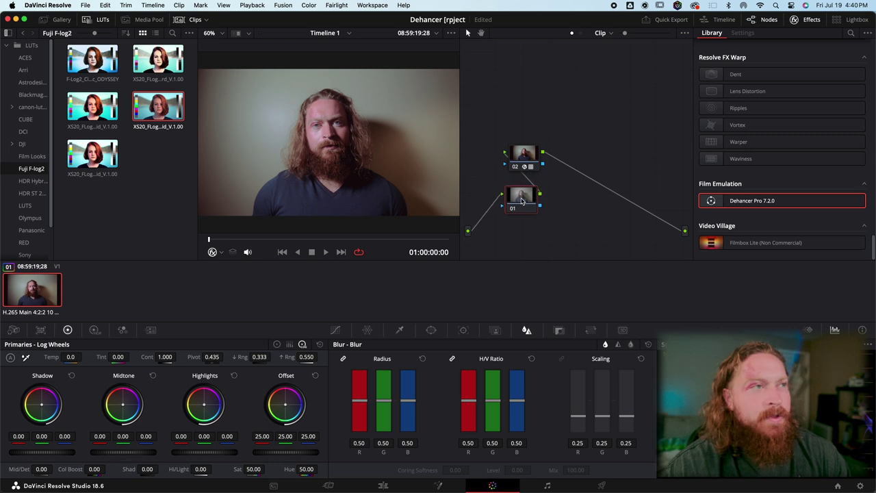
{"action": "left_click_drag", "start_coordinate": [123, 406], "coordinate": [123, 405]}
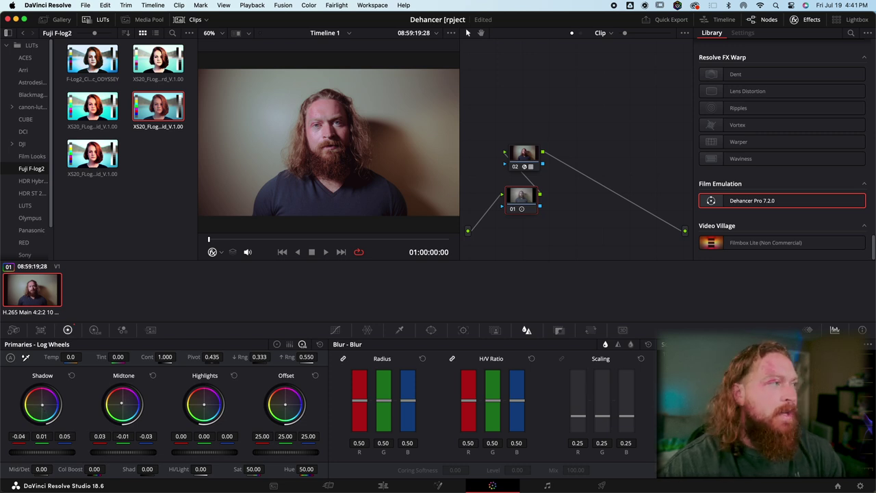
{"action": "left_click_drag", "start_coordinate": [203, 410], "coordinate": [203, 410]}
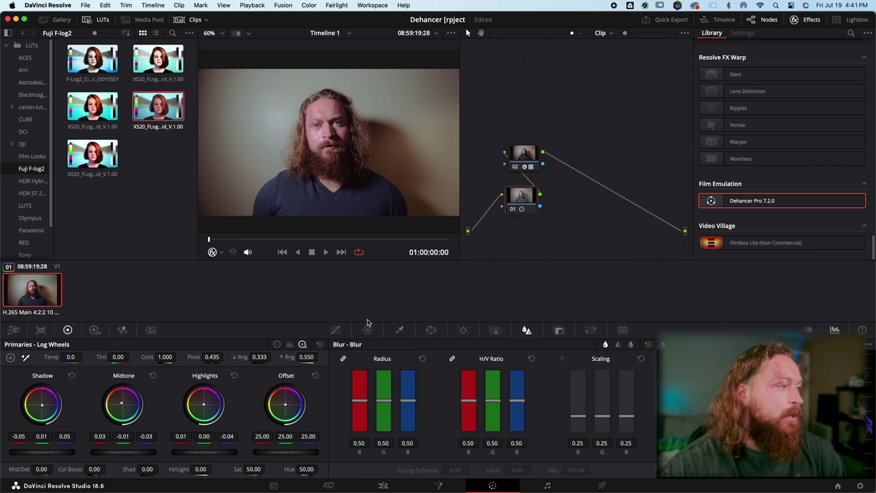
{"action": "left_click", "coordinate": [764, 248]}
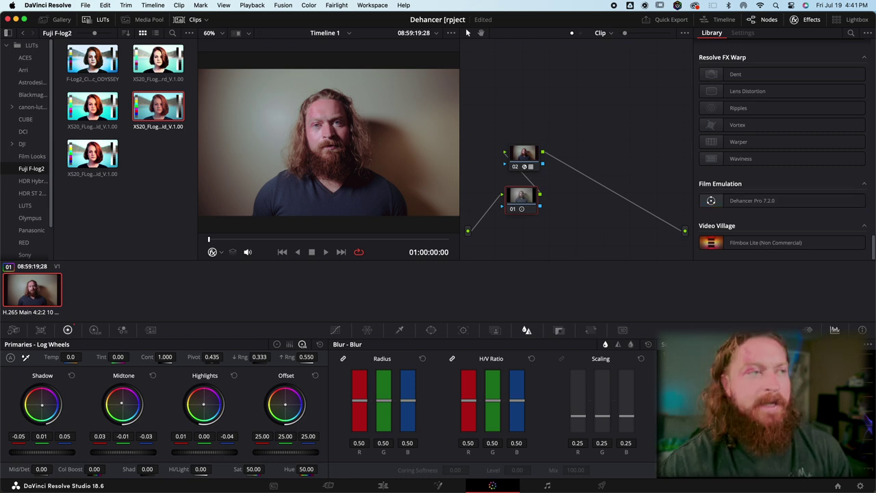
- Enable Film Grain on the Dehancer node and set its profile to 35 mm ISO 50
{"action": "left_click", "coordinate": [537, 152]}
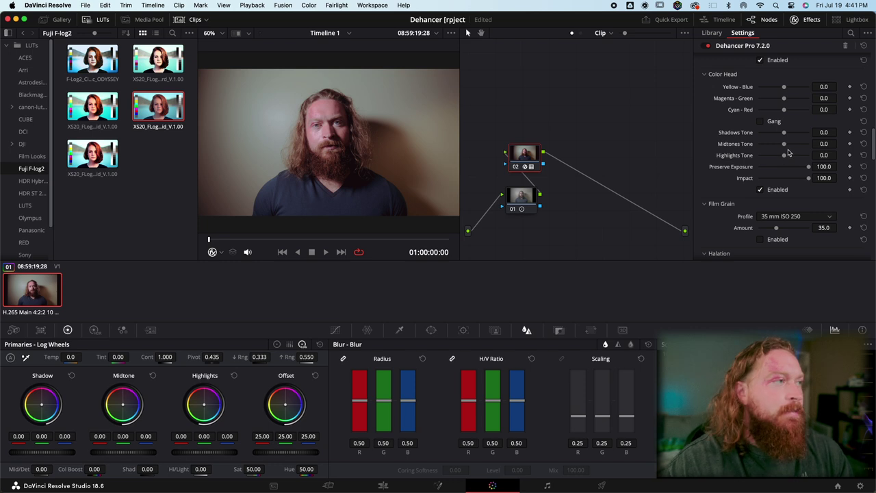
{"action": "scroll", "coordinate": [822, 206], "scroll_direction": "down", "scroll_amount": 2}
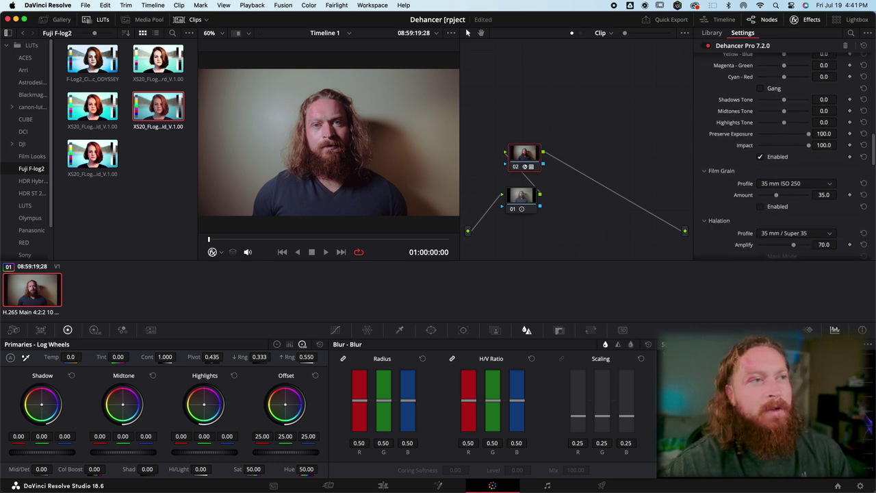
{"action": "scroll", "coordinate": [736, 196], "scroll_direction": "down", "scroll_amount": 1}
{"action": "left_click", "coordinate": [761, 195]}
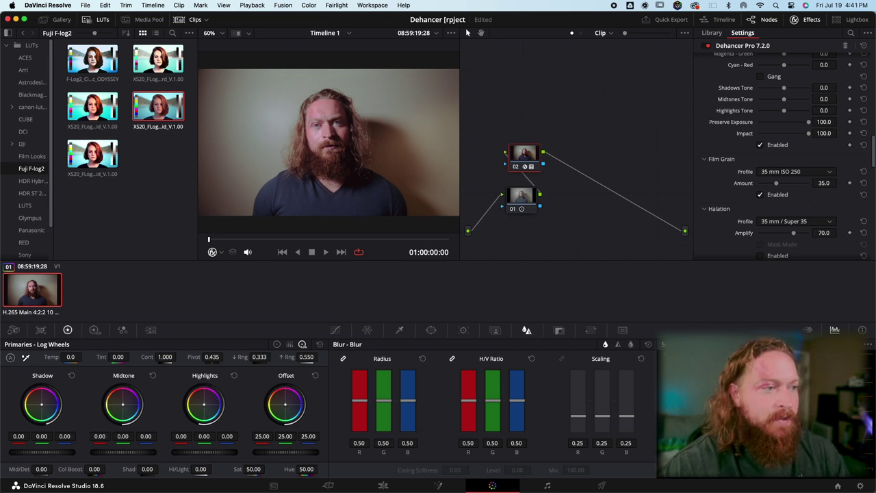
{"action": "left_click", "coordinate": [830, 174]}
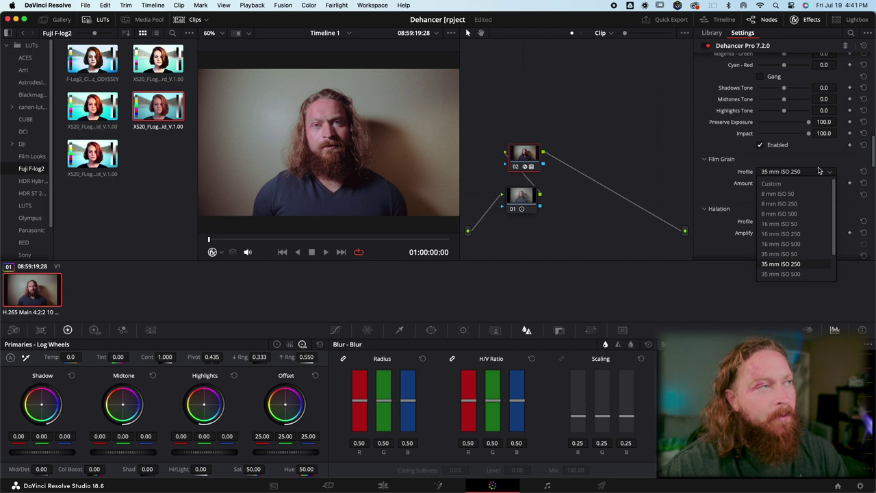
{"action": "left_click", "coordinate": [789, 153]}
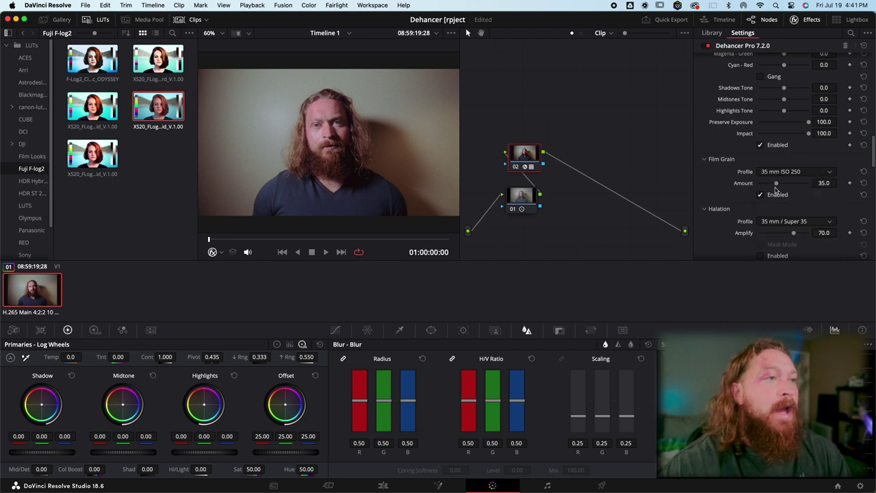
{"action": "mouse_move", "coordinate": [776, 188]}
{"action": "left_mouse_down"}
{"action": "mouse_move", "coordinate": [804, 185]}
{"action": "mouse_move", "coordinate": [770, 191]}
{"action": "left_mouse_up"}
{"action": "left_click", "coordinate": [827, 173]}
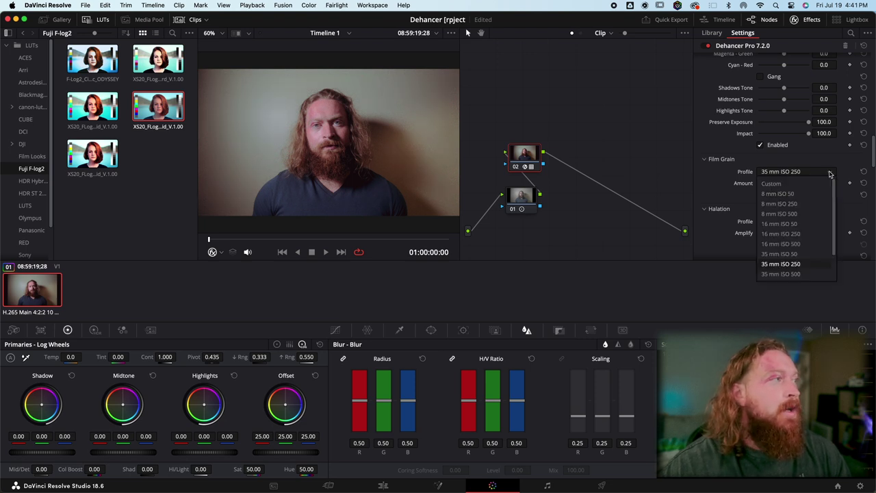
{"action": "left_click", "coordinate": [808, 256]}
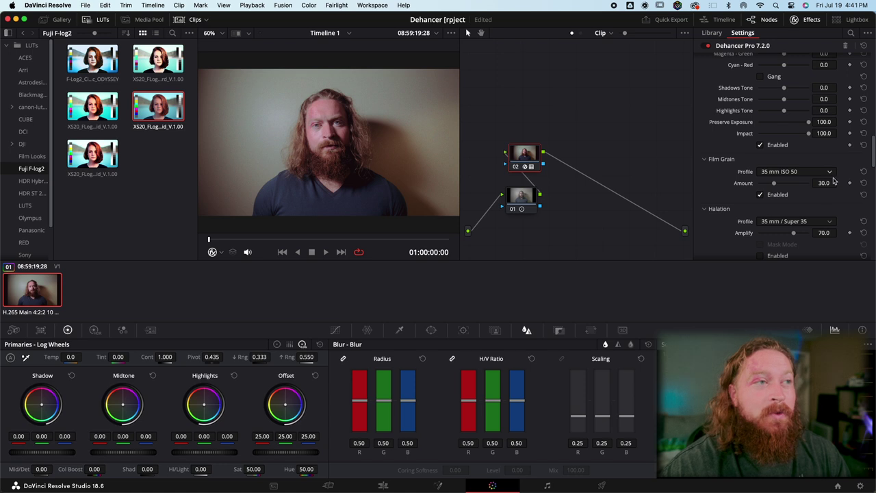
- Review the other grain profiles, keep 35 mm ISO 50, and set the Film Grain Amount to 14.7
{"action": "left_click", "coordinate": [832, 175]}
{"action": "scroll", "coordinate": [802, 226], "scroll_direction": "down", "scroll_amount": 3}
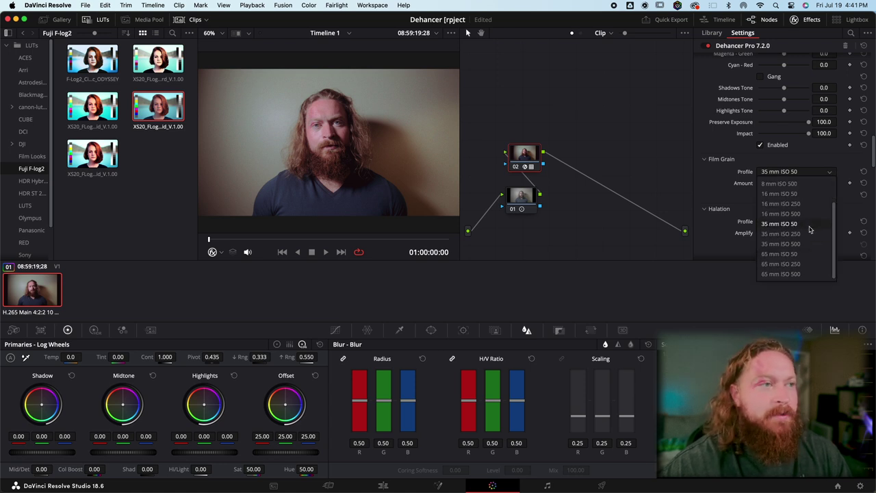
{"action": "left_click", "coordinate": [808, 227]}
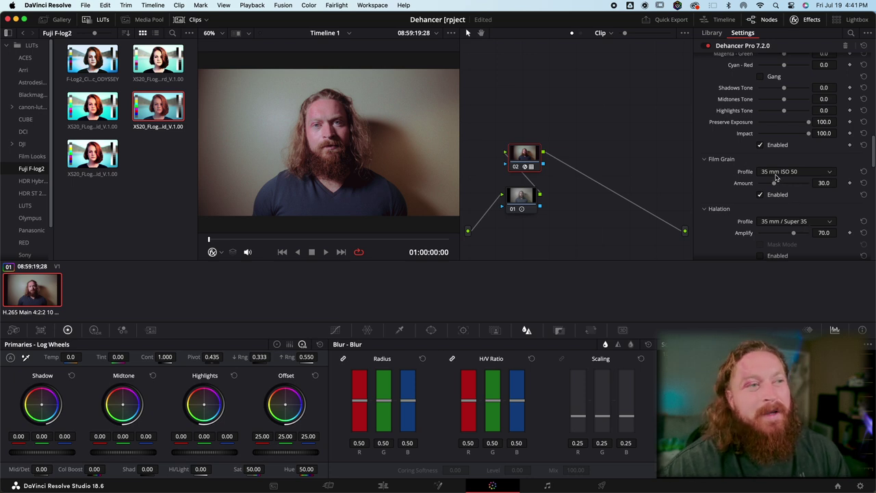
{"action": "left_click_drag", "start_coordinate": [774, 182], "coordinate": [768, 187]}
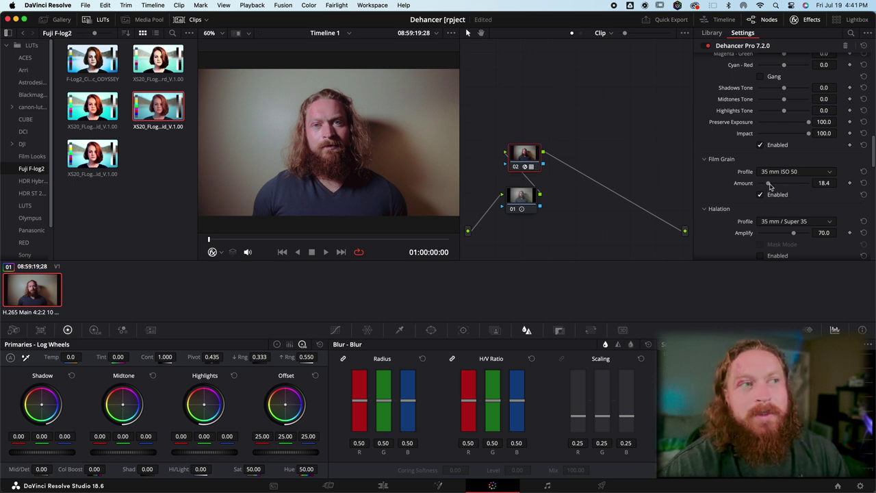
{"action": "left_click_drag", "start_coordinate": [769, 185], "coordinate": [767, 185]}
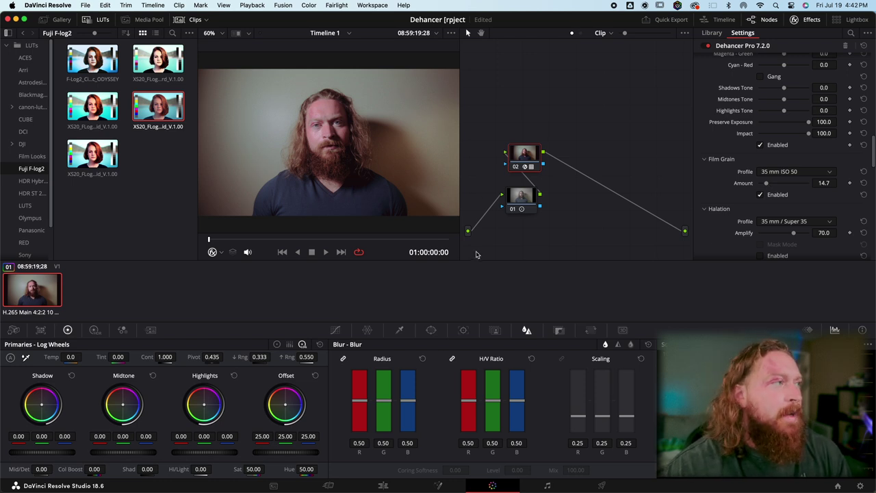
- Play the clip full screen to examine the film grain in motion
{"action": "key", "text": "super+f"}
{"action": "key", "text": "space"}
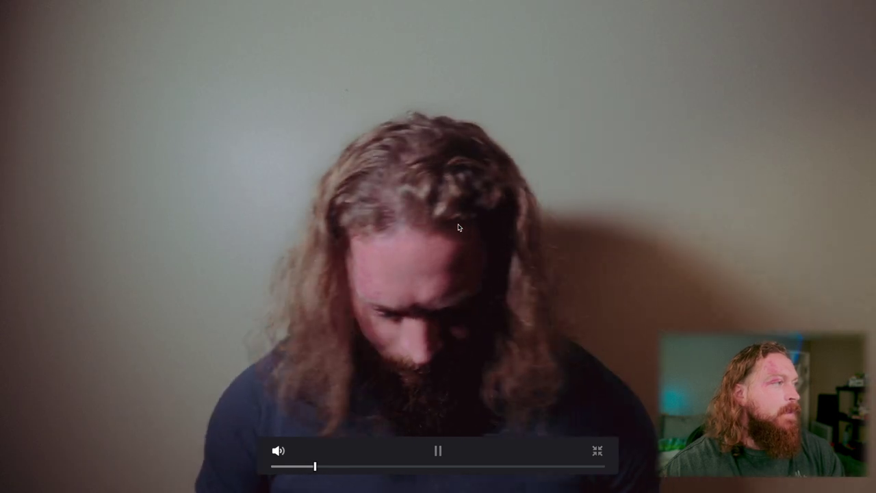
{"action": "key", "text": "space"}
{"action": "key", "text": "space"}
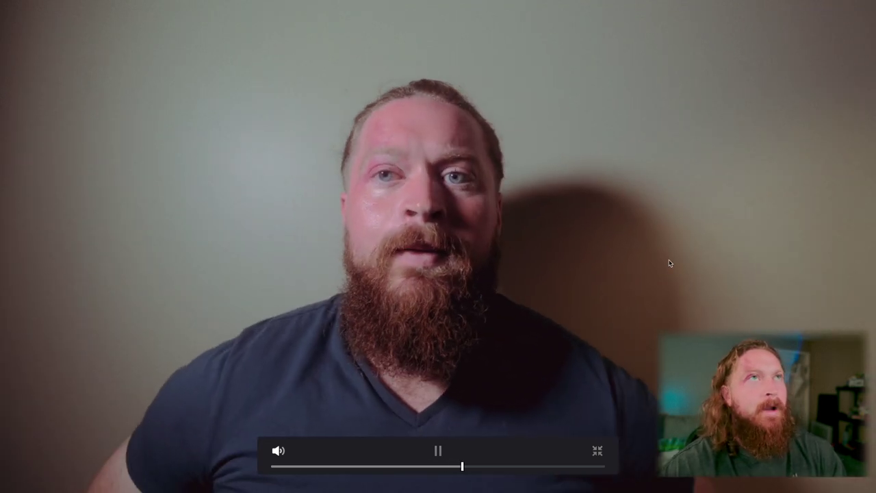
{"action": "key", "text": "space"}
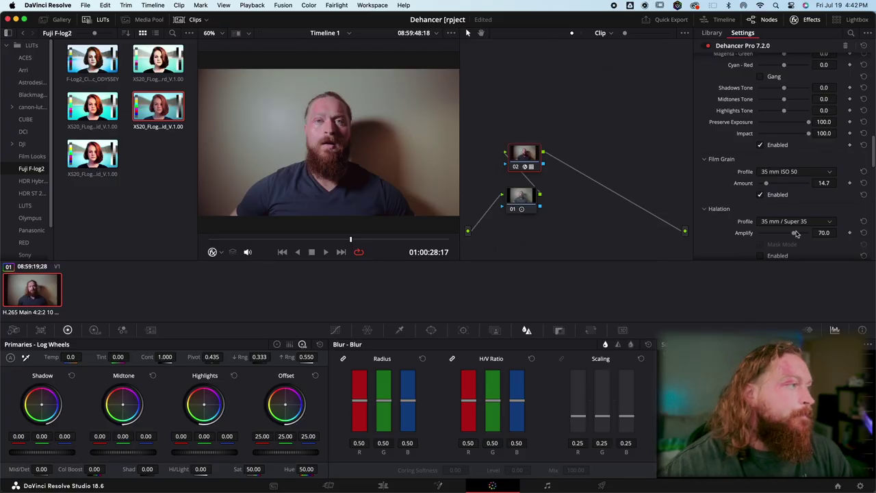
- Enable Halation, try the 35 mm / Super 35 No Remjet profile, and return to 35 mm / Super 35
{"action": "scroll", "coordinate": [793, 214], "scroll_direction": "down", "scroll_amount": 4}
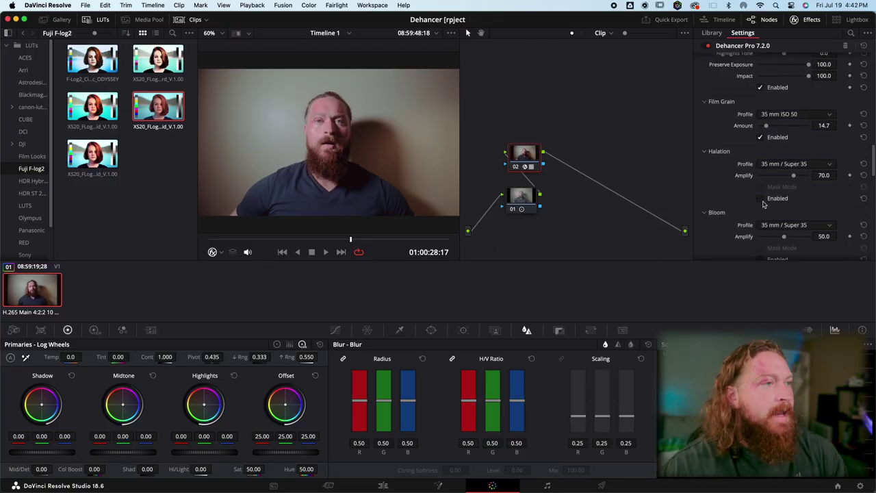
{"action": "left_click", "coordinate": [761, 199]}
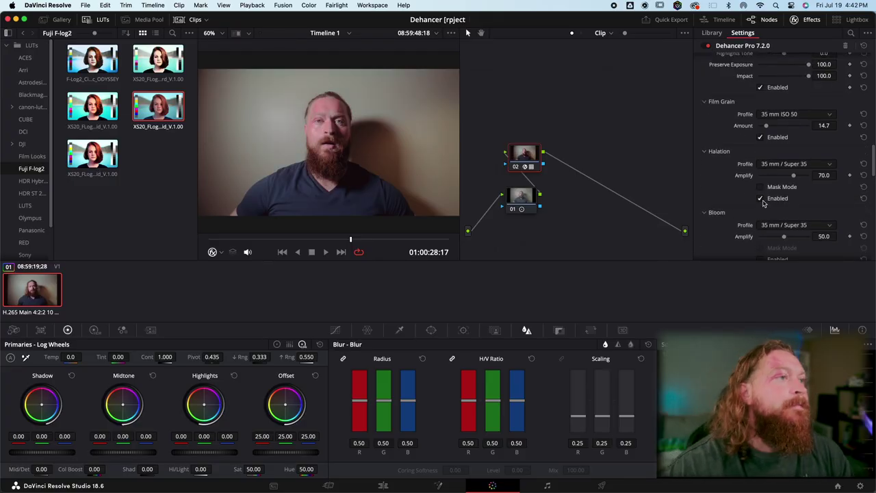
{"action": "left_click", "coordinate": [829, 167]}
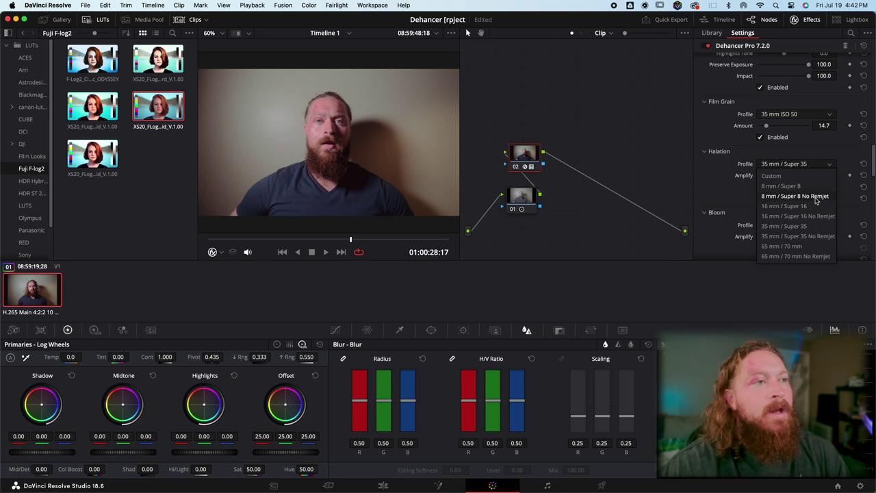
{"action": "left_click", "coordinate": [808, 236]}
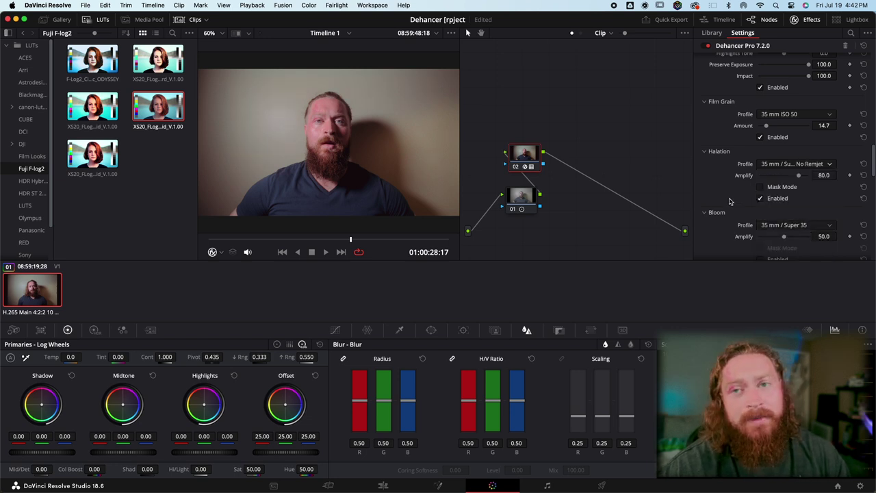
{"action": "left_click", "coordinate": [825, 165]}
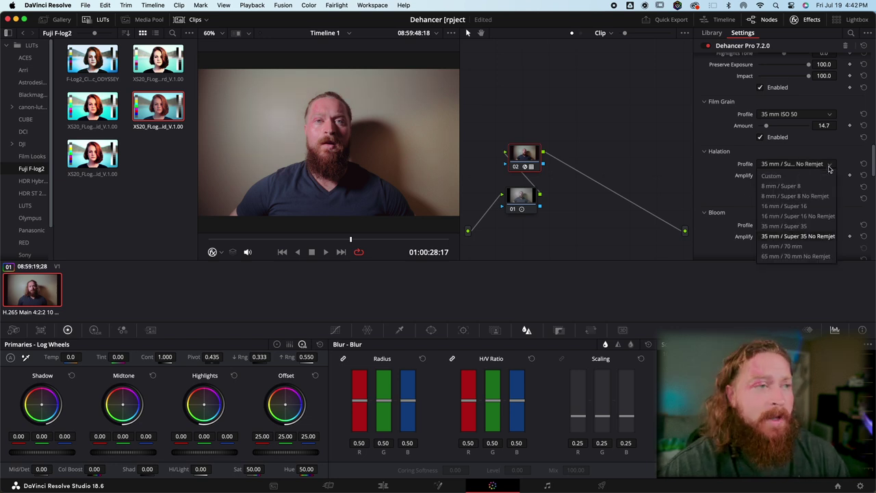
{"action": "left_click", "coordinate": [811, 227]}
{"action": "left_click", "coordinate": [812, 227]}
{"action": "left_click", "coordinate": [829, 215]}
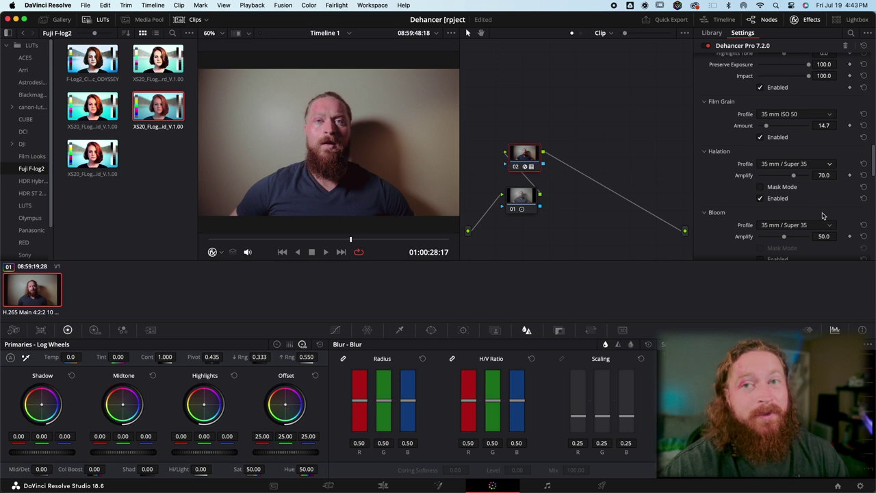
- Try Bloom on the clip and turn it off again, and set the Halation Amplify to 53.2
{"action": "scroll", "coordinate": [794, 243], "scroll_direction": "down", "scroll_amount": 1}
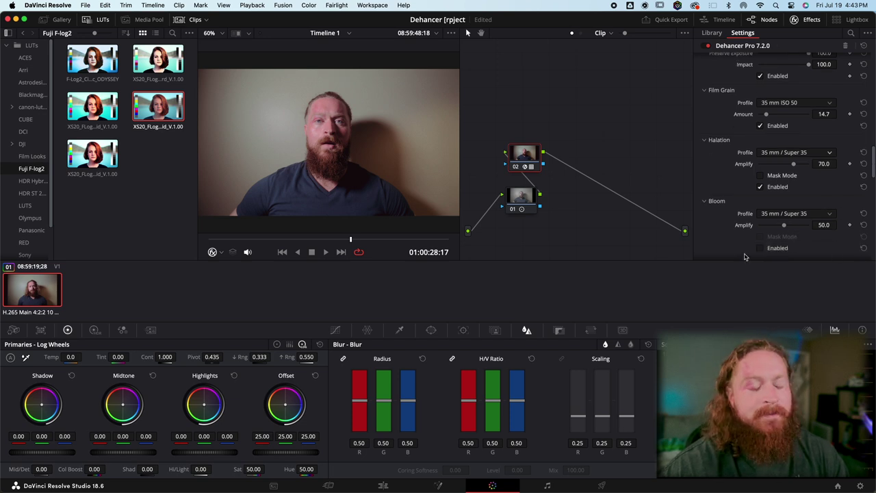
{"action": "left_click", "coordinate": [760, 248]}
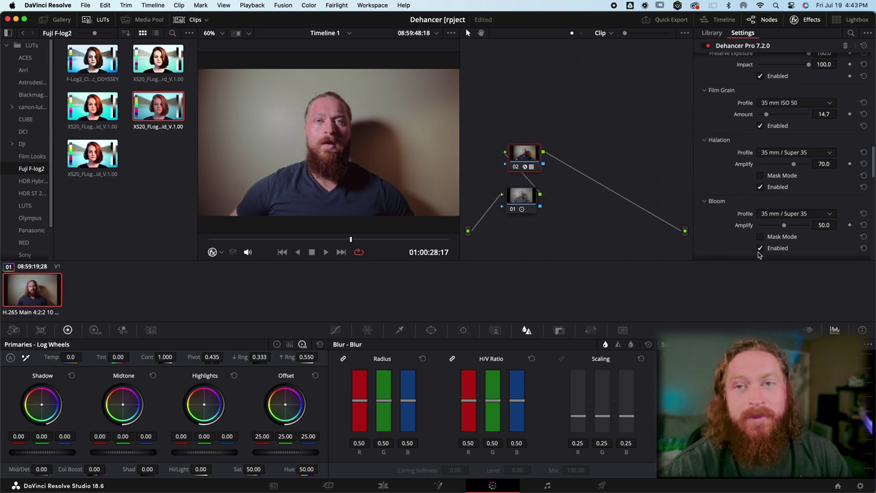
{"action": "left_click", "coordinate": [832, 153]}
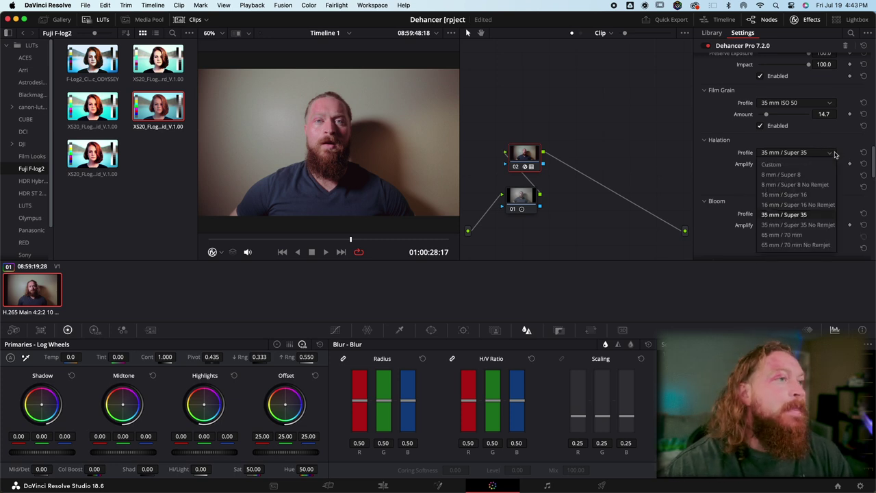
{"action": "left_click", "coordinate": [787, 214]}
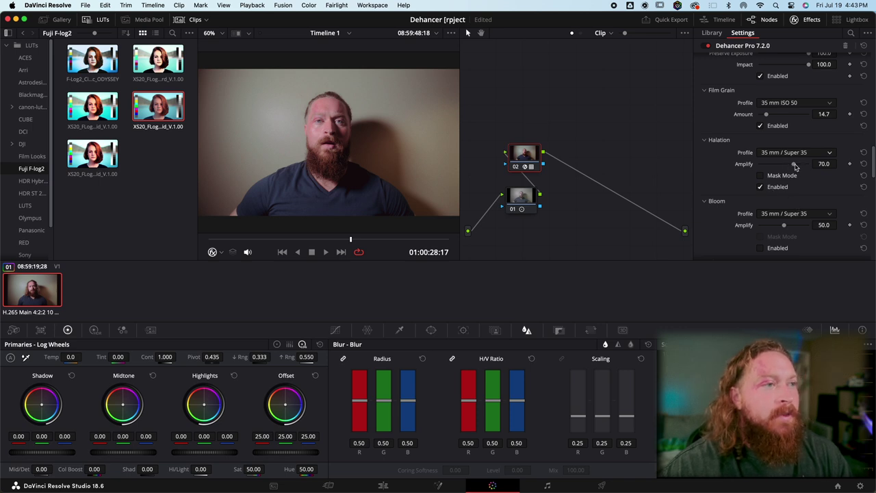
{"action": "left_click_drag", "start_coordinate": [795, 164], "coordinate": [785, 166]}
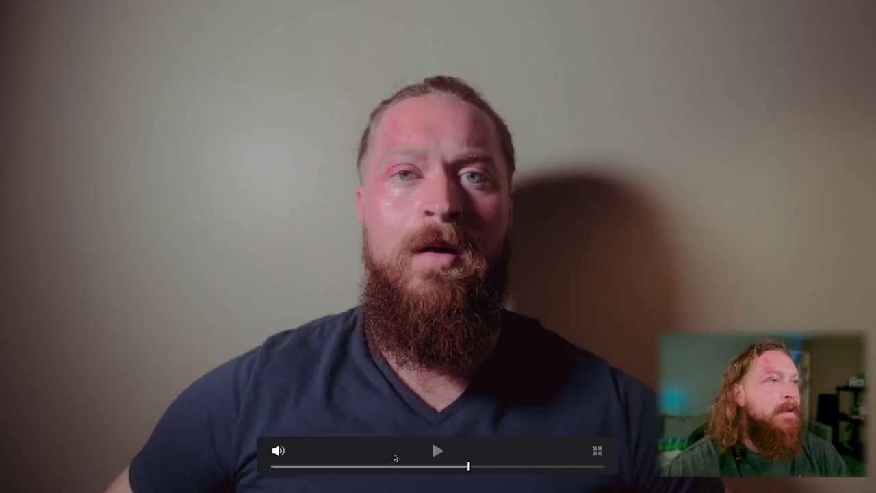
- Play the clip with Halation switched off and on to compare its effect on the skin and highlights
{"action": "left_click_drag", "start_coordinate": [366, 467], "coordinate": [330, 466]}
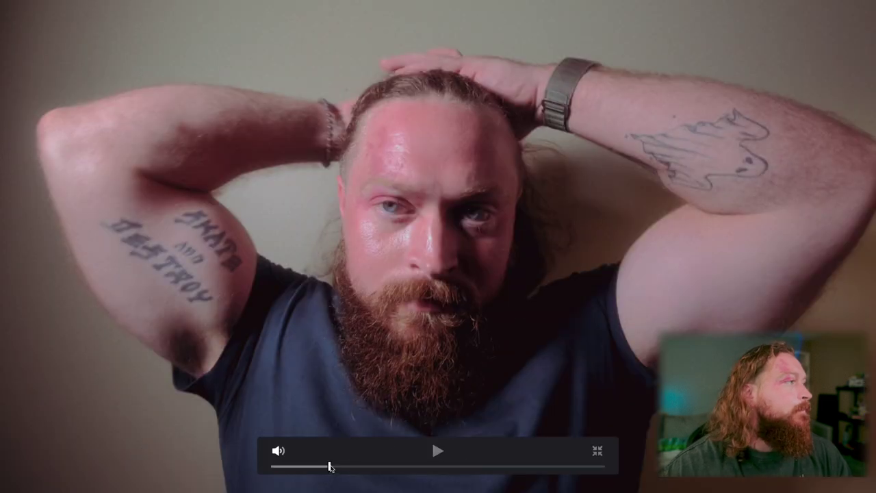
{"action": "left_click", "coordinate": [438, 451]}
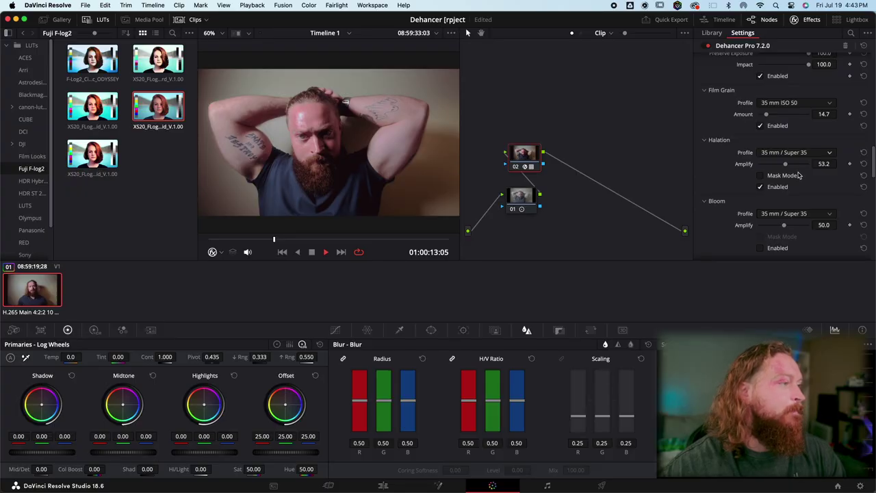
{"action": "left_click", "coordinate": [761, 186]}
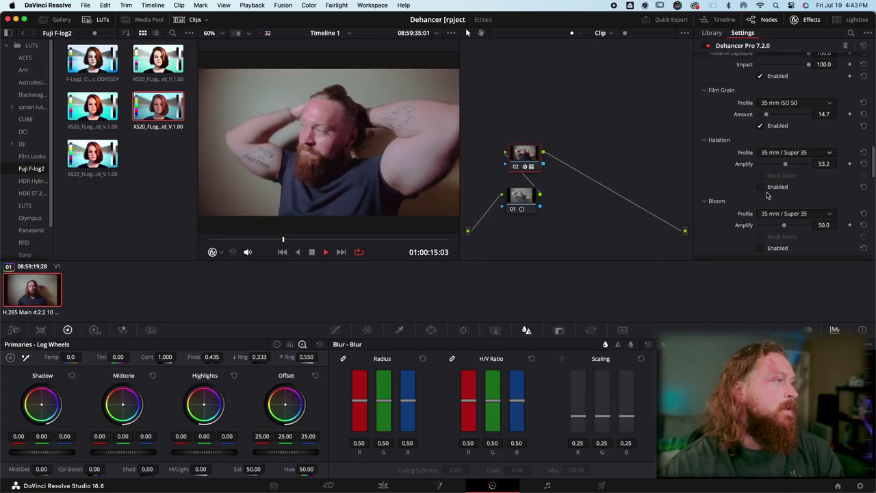
{"action": "left_click", "coordinate": [761, 187]}
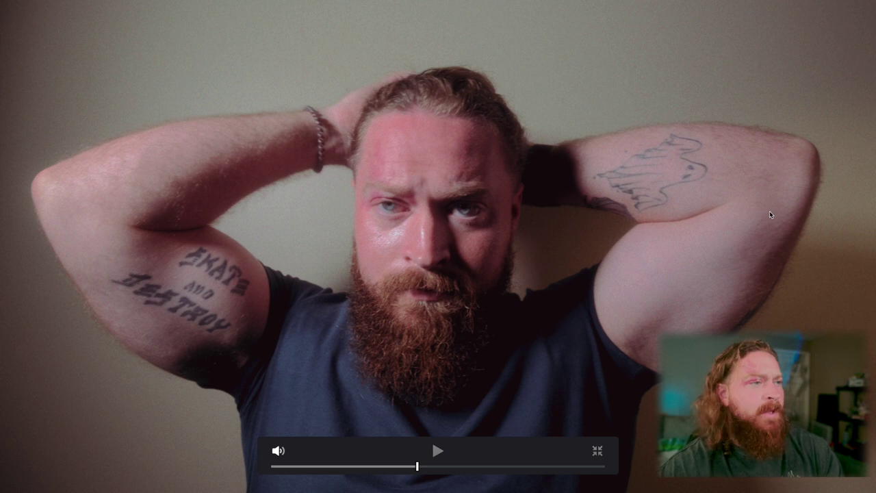
{"action": "key", "text": "space"}
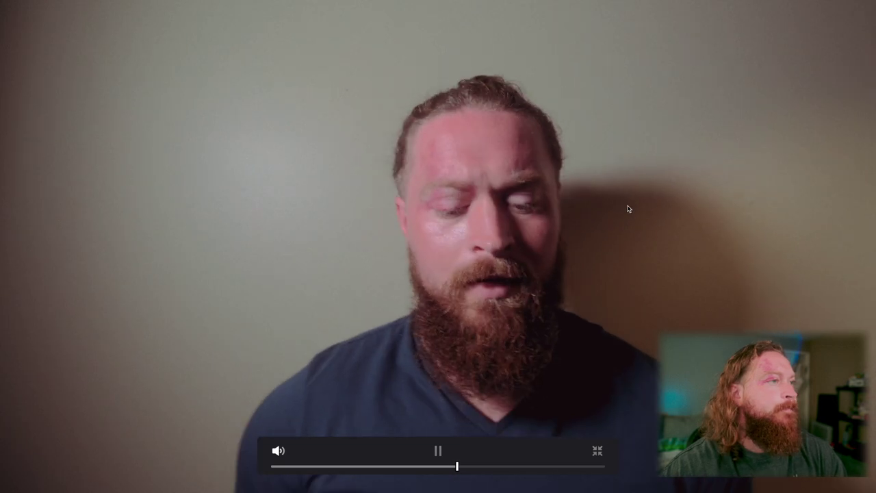
{"action": "key", "text": "space"}
{"action": "key", "text": "Escape"}
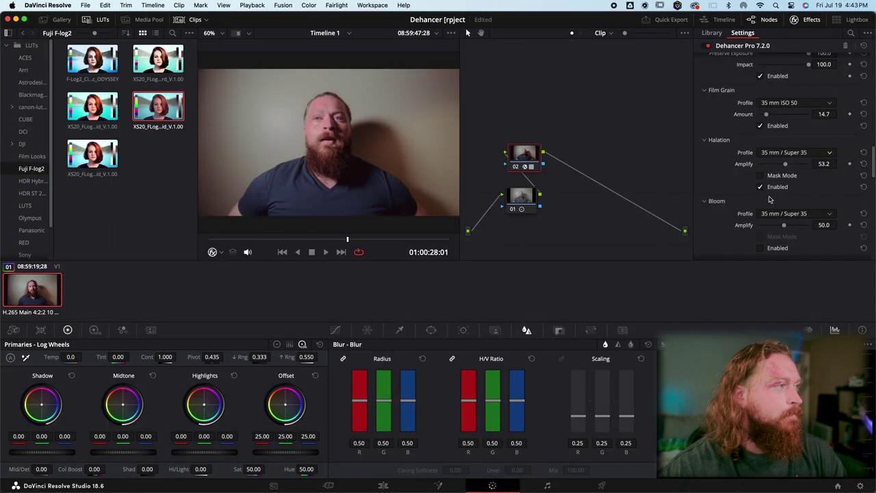
- Enable Bloom and set its Amplify to 85.3, checking it on the frame at 01:00:24:20
{"action": "scroll", "coordinate": [770, 200], "scroll_direction": "down", "scroll_amount": 4}
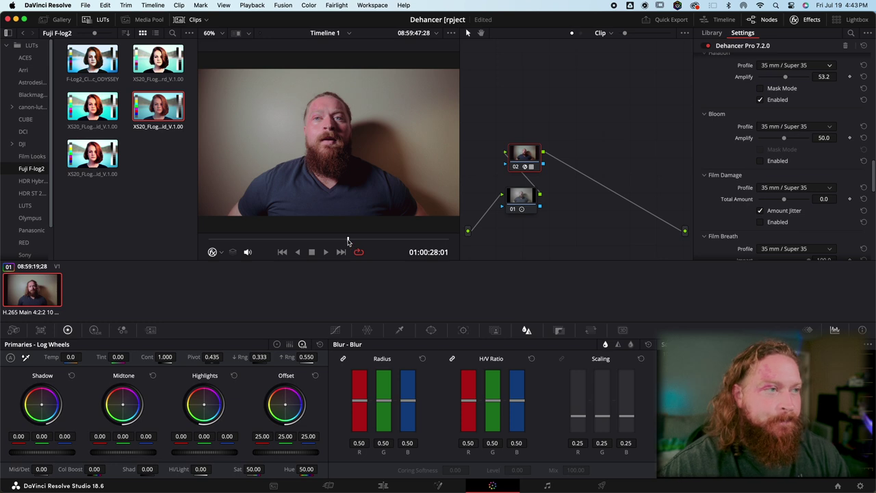
{"action": "left_click_drag", "start_coordinate": [348, 241], "coordinate": [331, 239]}
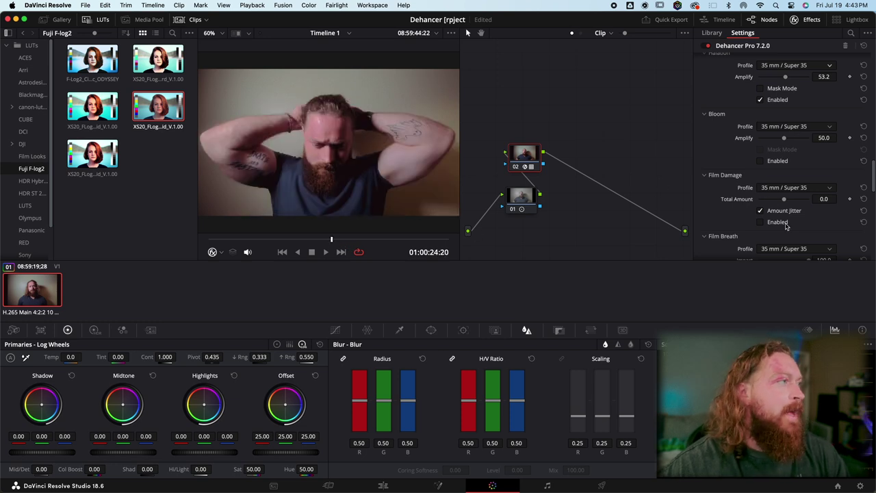
{"action": "left_click", "coordinate": [761, 161]}
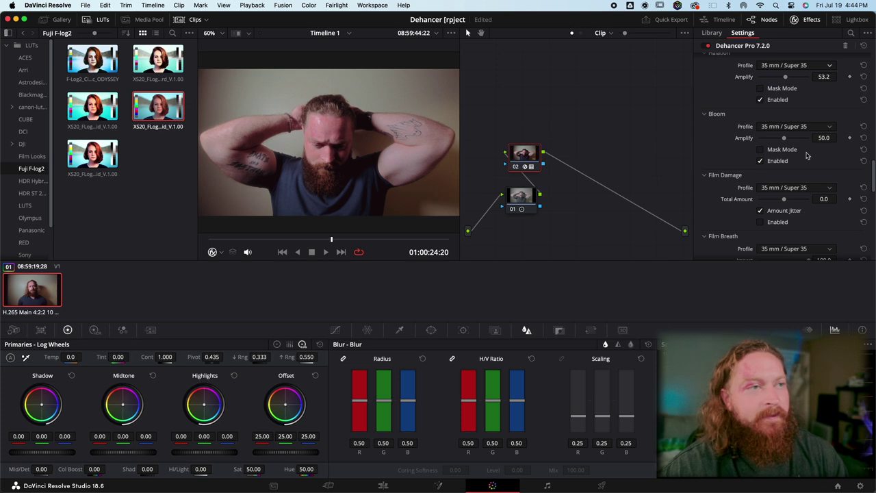
{"action": "left_click_drag", "start_coordinate": [787, 138], "coordinate": [806, 140]}
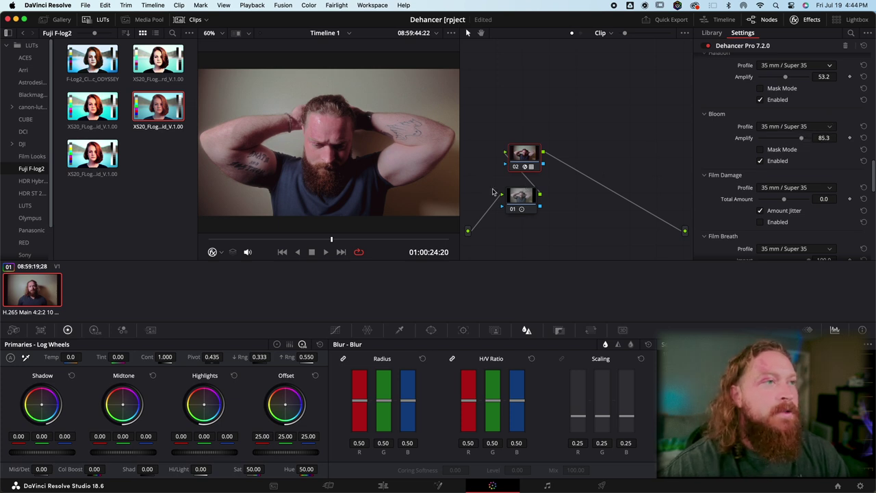
- Set the Bloom profile to 16 mm / Super 16
{"action": "left_click", "coordinate": [830, 127]}
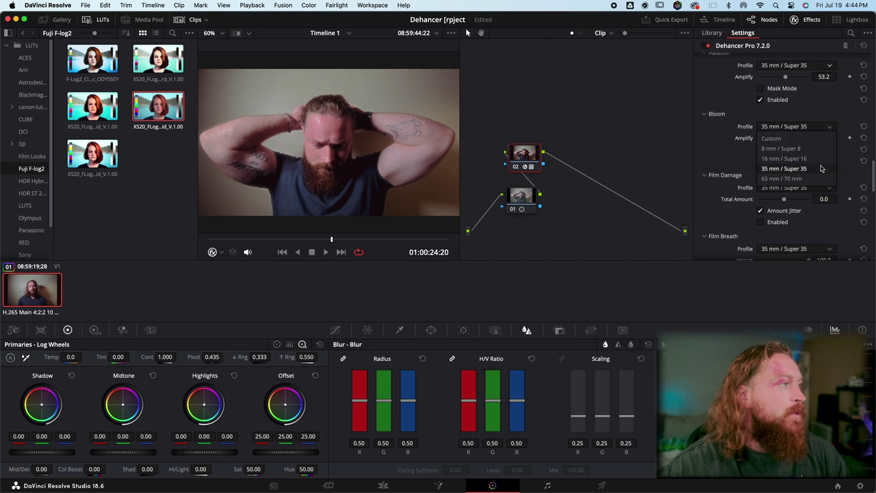
{"action": "left_click", "coordinate": [820, 162]}
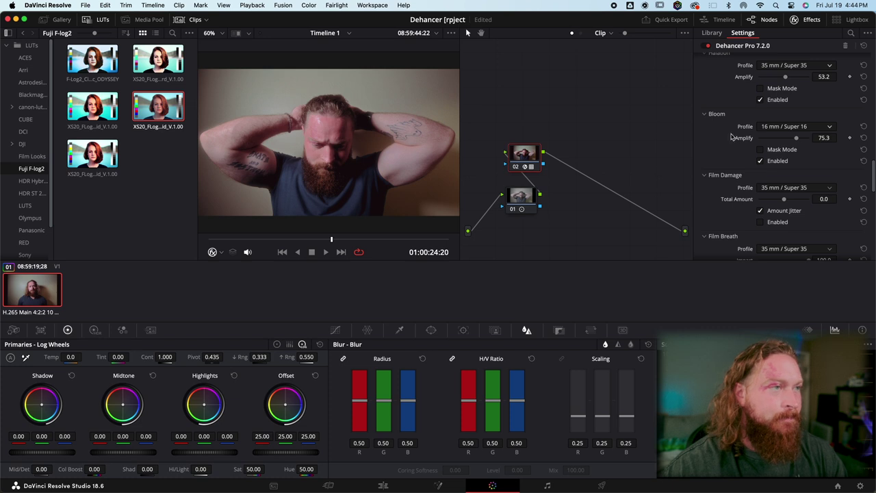
- Enable Film Damage with the 16 mm / Super 16 profile and raise its Total Amount to 15.1
{"action": "scroll", "coordinate": [798, 198], "scroll_direction": "down", "scroll_amount": 1}
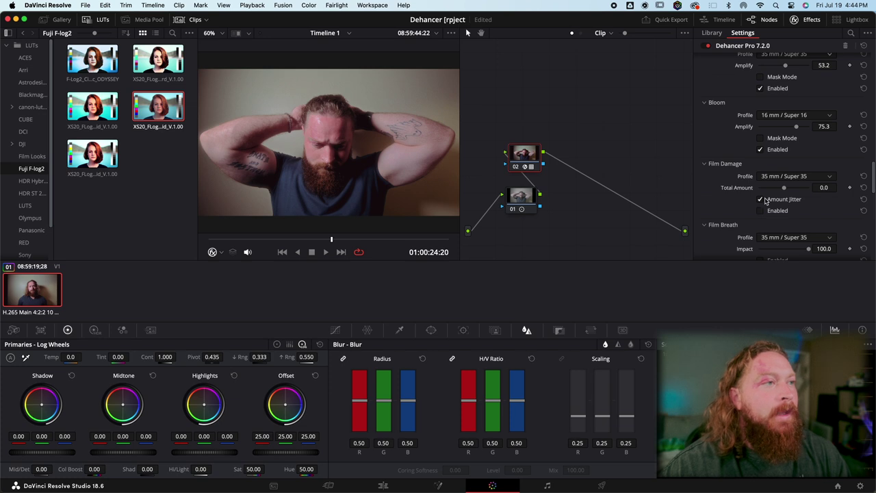
{"action": "scroll", "coordinate": [765, 199], "scroll_direction": "down", "scroll_amount": 5}
{"action": "scroll", "coordinate": [765, 198], "scroll_direction": "up", "scroll_amount": 3}
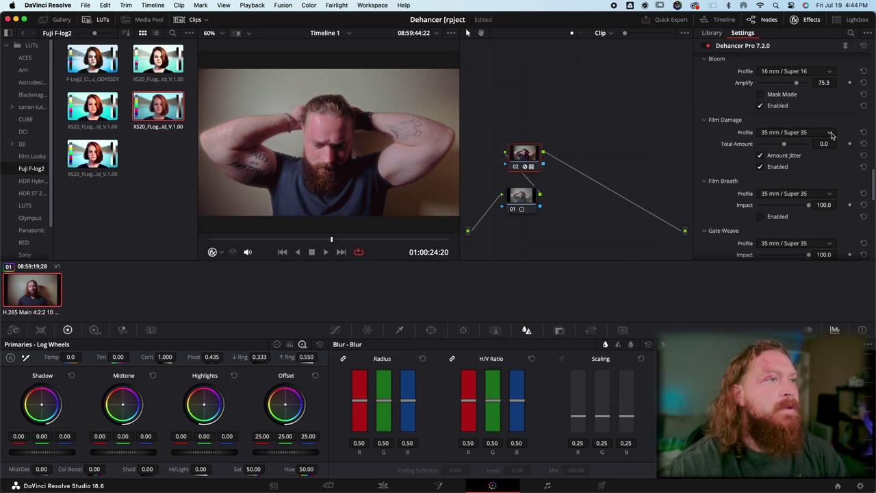
{"action": "left_click", "coordinate": [832, 133]}
{"action": "left_click", "coordinate": [783, 165]}
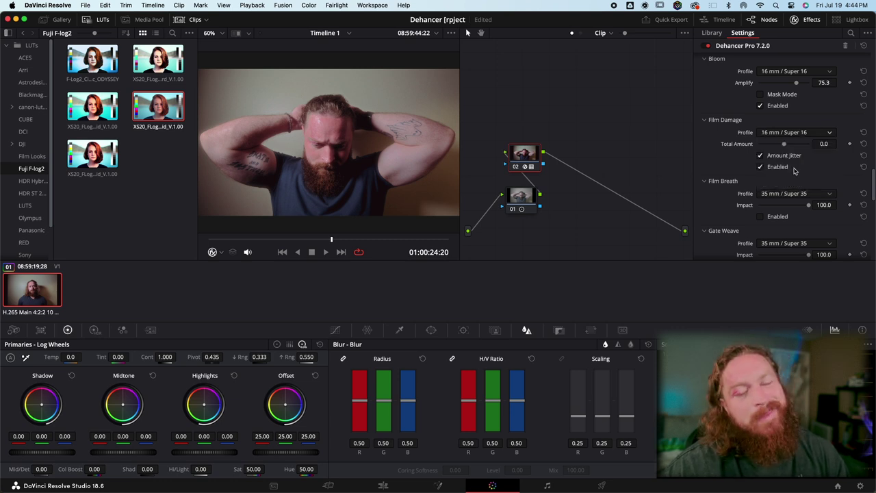
{"action": "left_click_drag", "start_coordinate": [790, 145], "coordinate": [792, 147]}
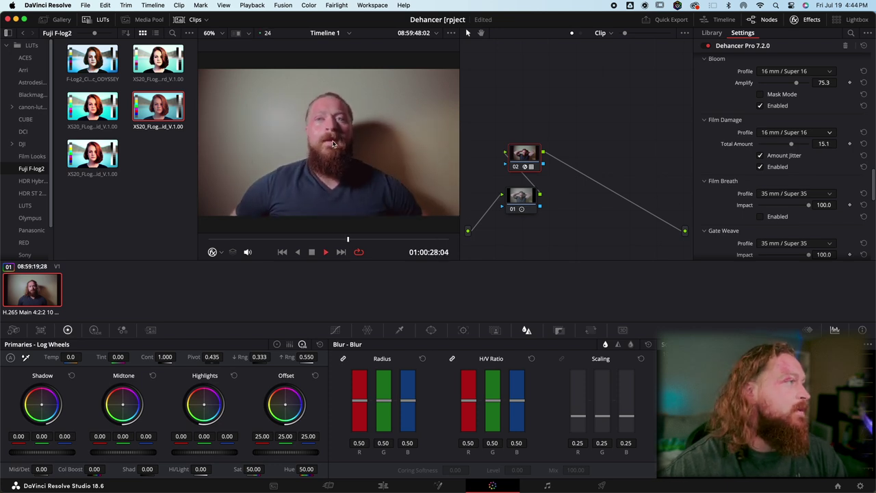
- Review the Film Damage in full-screen playback and turn the effect off
{"action": "key", "text": "super+f"}
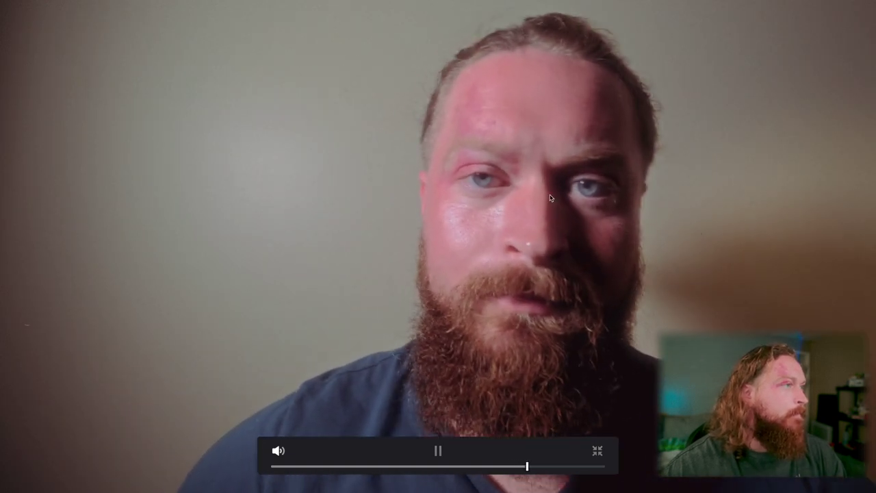
{"action": "key", "text": "space"}
{"action": "key", "text": "Escape"}
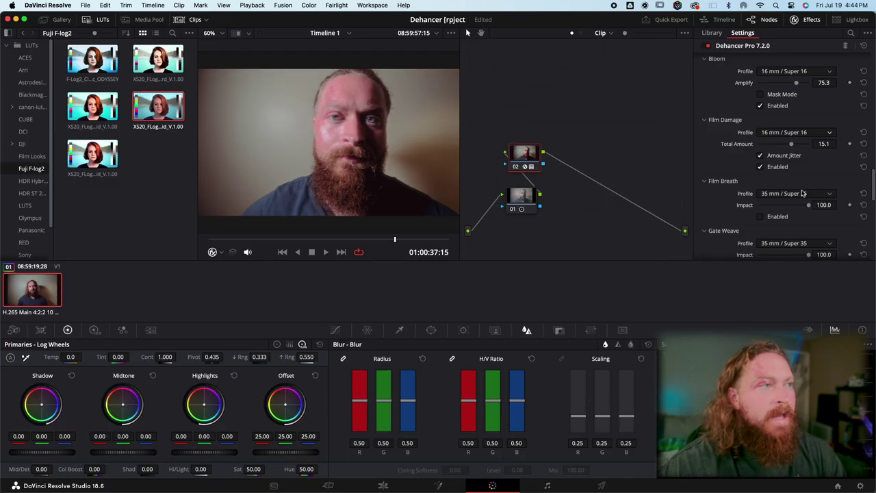
{"action": "left_click", "coordinate": [760, 167]}
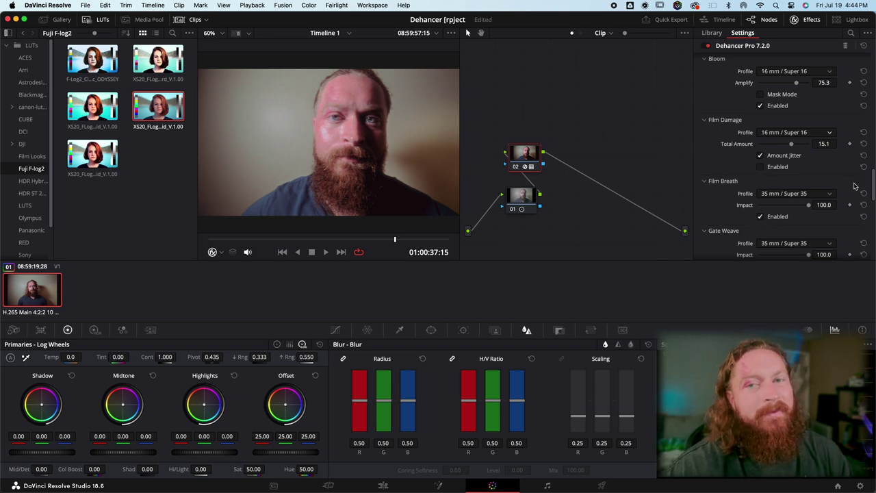
- Enable Film Breath, try its 8 mm / Super 8 profile in full-screen playback, and return it to 35 mm / Super 35
{"action": "left_click", "coordinate": [829, 197]}
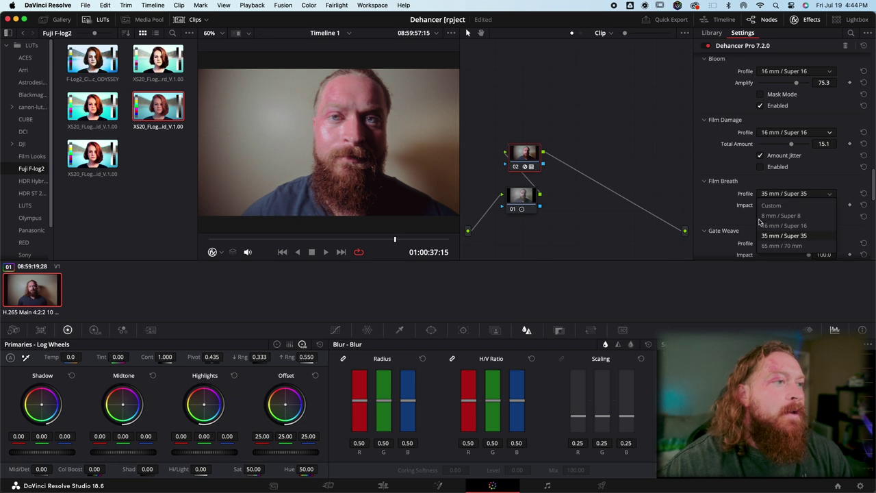
{"action": "left_click", "coordinate": [791, 222]}
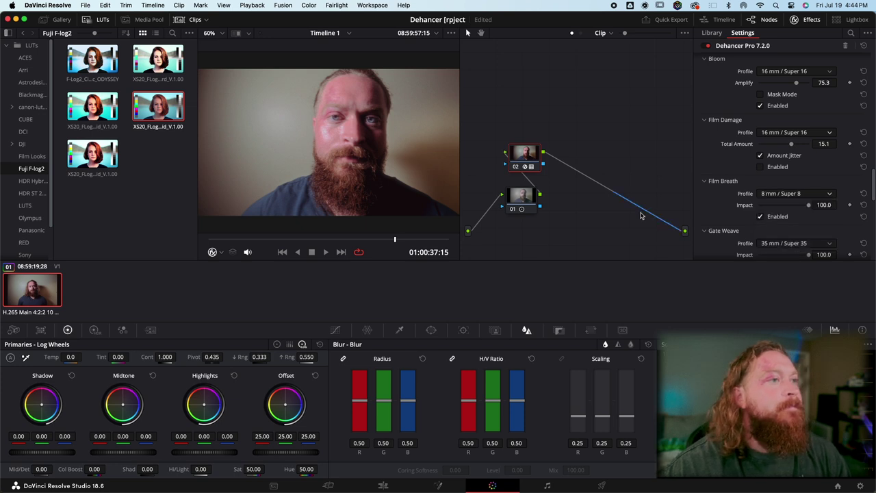
{"action": "left_click", "coordinate": [243, 241]}
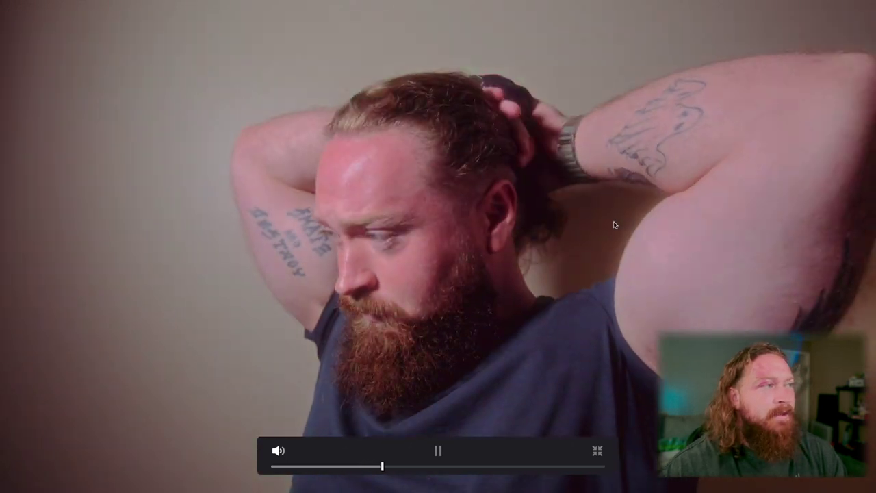
{"action": "key", "text": "Escape"}
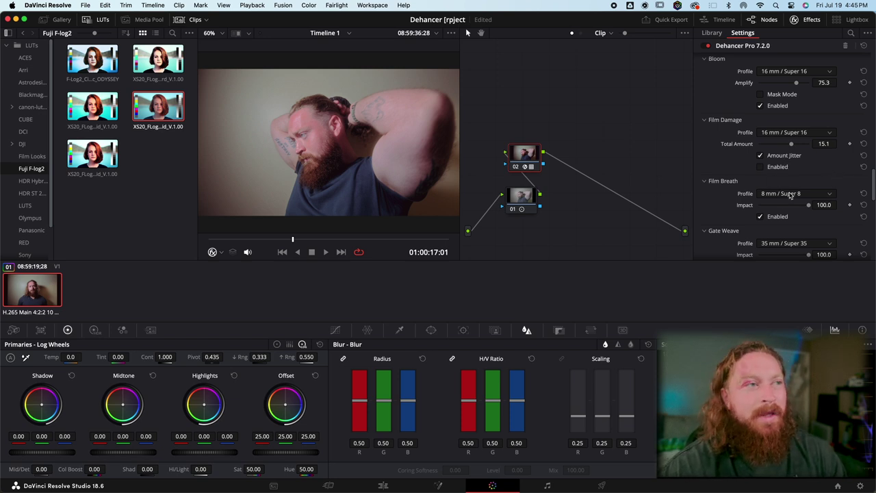
{"action": "left_click", "coordinate": [830, 193]}
{"action": "left_click", "coordinate": [788, 236]}
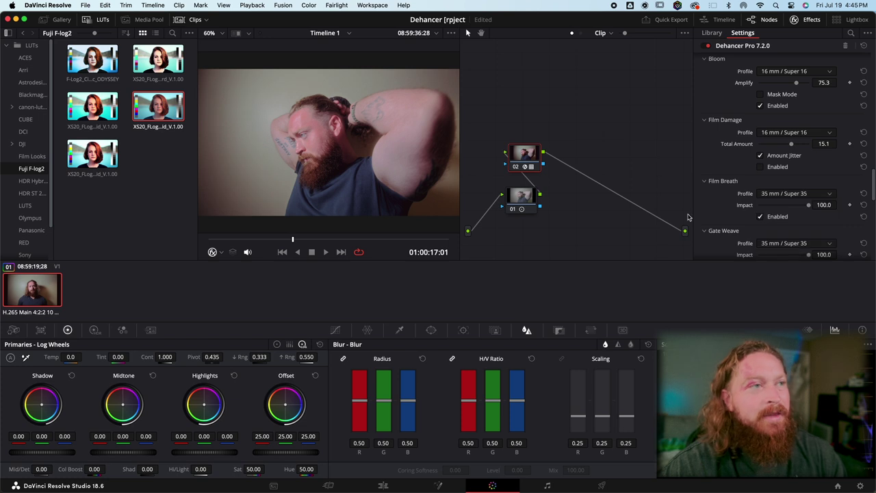
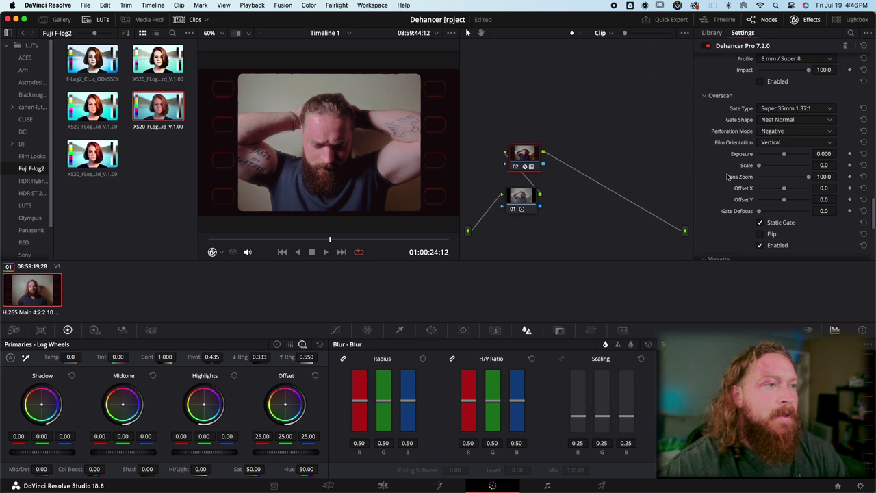
- Try the Super 8mm, Standard 16mm, Ultra 16mm and Polaroid Base overscan gate types, and choose Ultra Panavision 65mm 2.76:1
{"action": "left_click", "coordinate": [833, 109]}
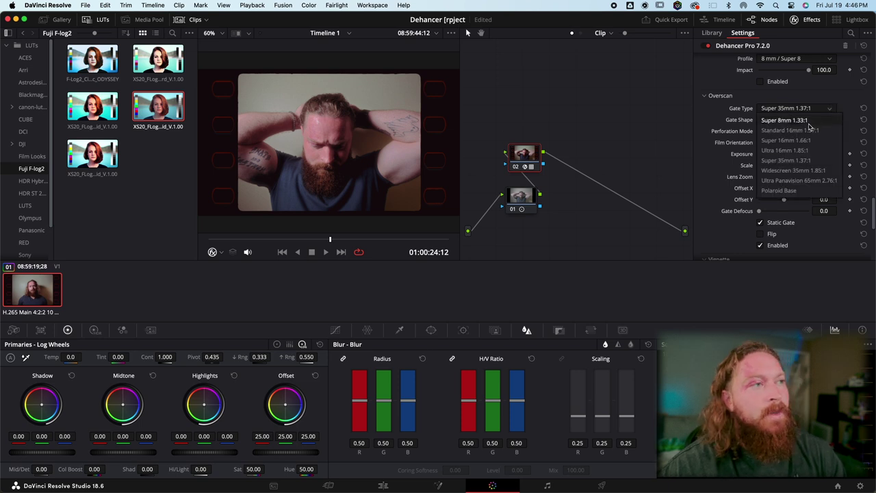
{"action": "left_click", "coordinate": [811, 130]}
{"action": "left_click", "coordinate": [830, 108]}
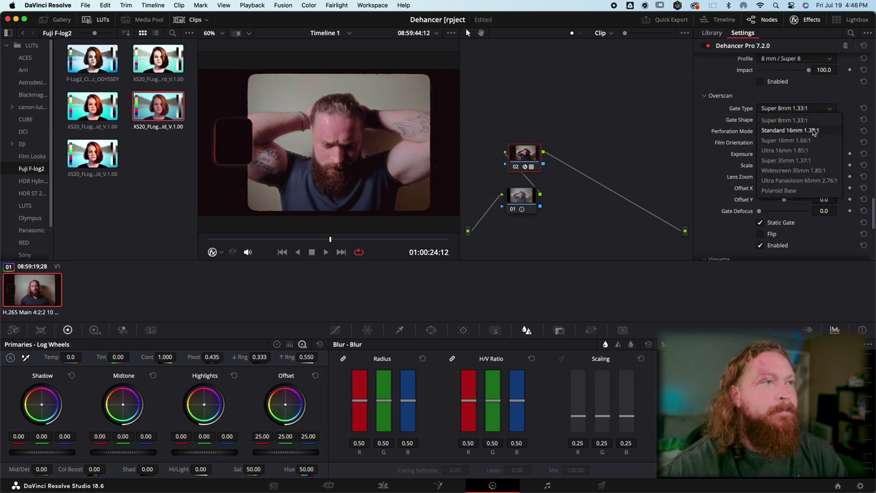
{"action": "left_click", "coordinate": [819, 128]}
{"action": "left_click", "coordinate": [830, 110]}
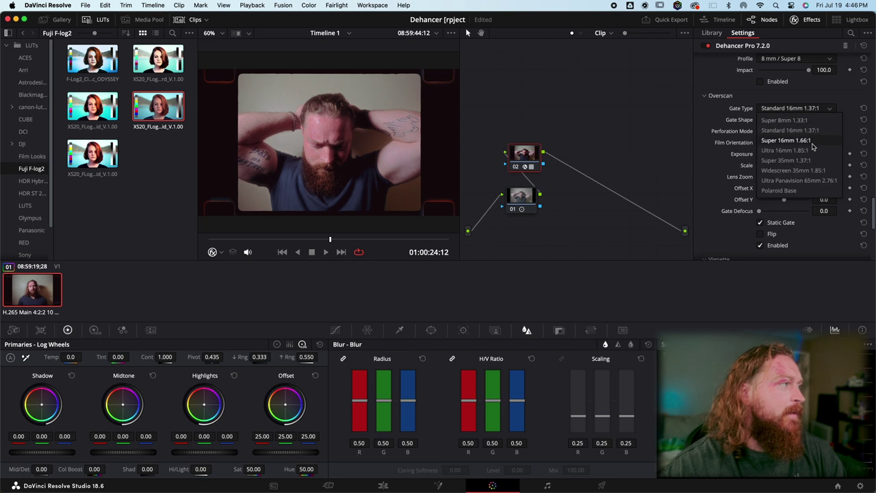
{"action": "left_click", "coordinate": [805, 153]}
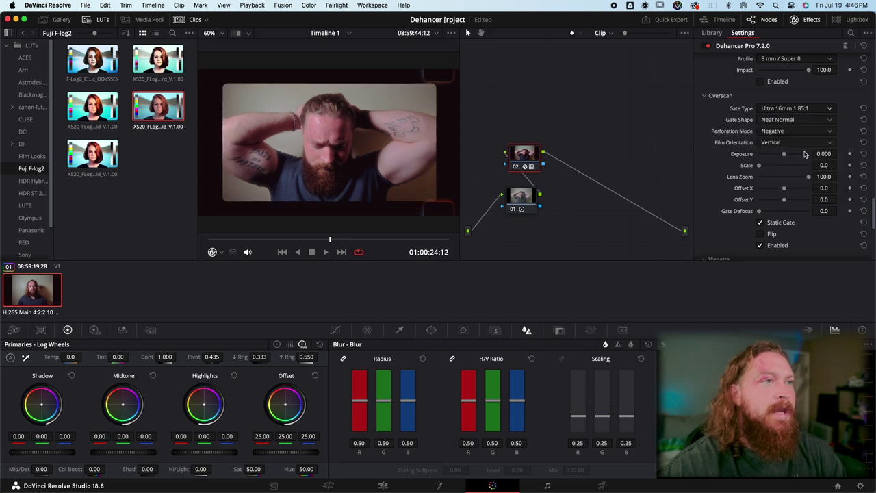
{"action": "left_click", "coordinate": [829, 110]}
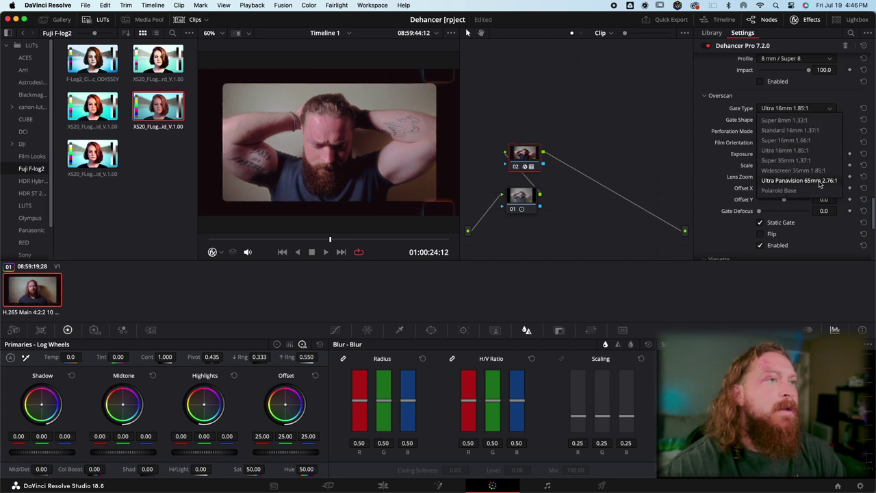
{"action": "left_click", "coordinate": [793, 192]}
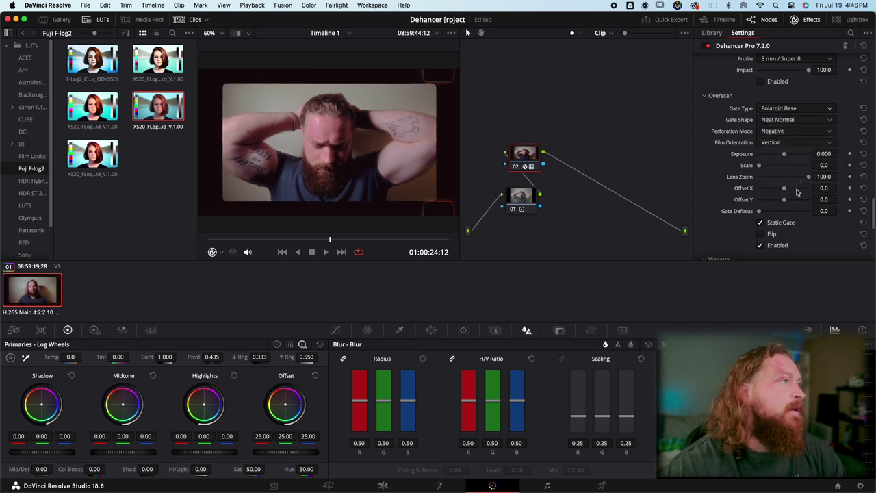
{"action": "left_click", "coordinate": [829, 110]}
{"action": "left_click", "coordinate": [794, 183]}
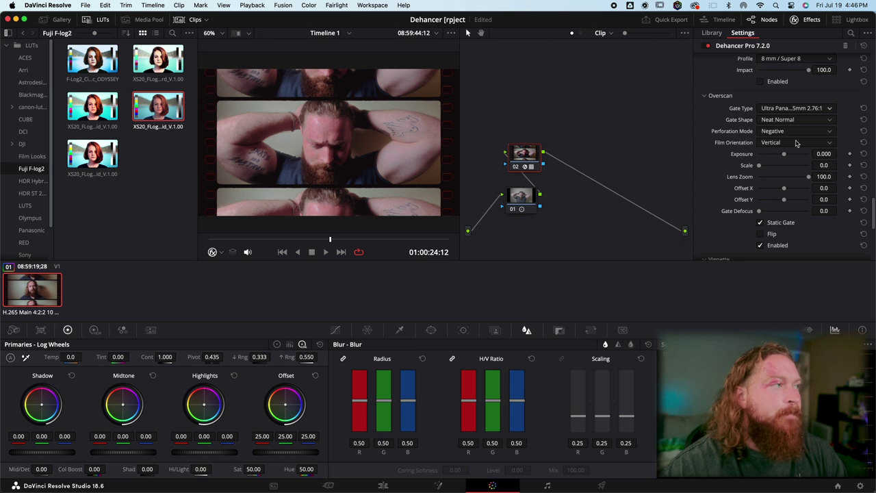
- Compare the Neat Sharp and Neat Rounded overscan gate shapes and return to Neat Normal
{"action": "left_click", "coordinate": [826, 122]}
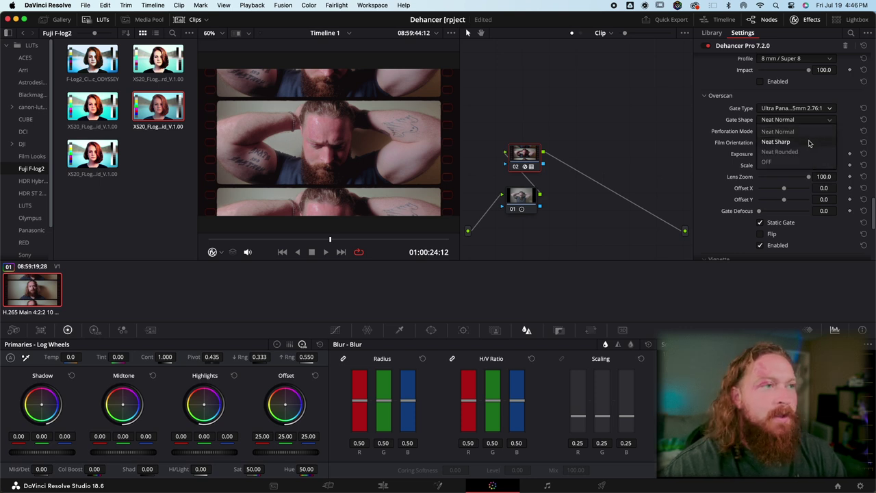
{"action": "left_click", "coordinate": [781, 142]}
{"action": "left_click", "coordinate": [822, 124]}
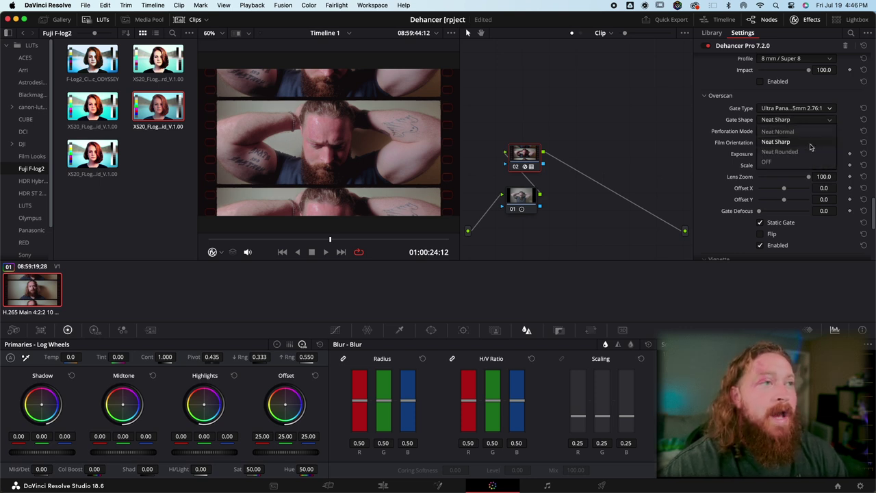
{"action": "left_click", "coordinate": [812, 150]}
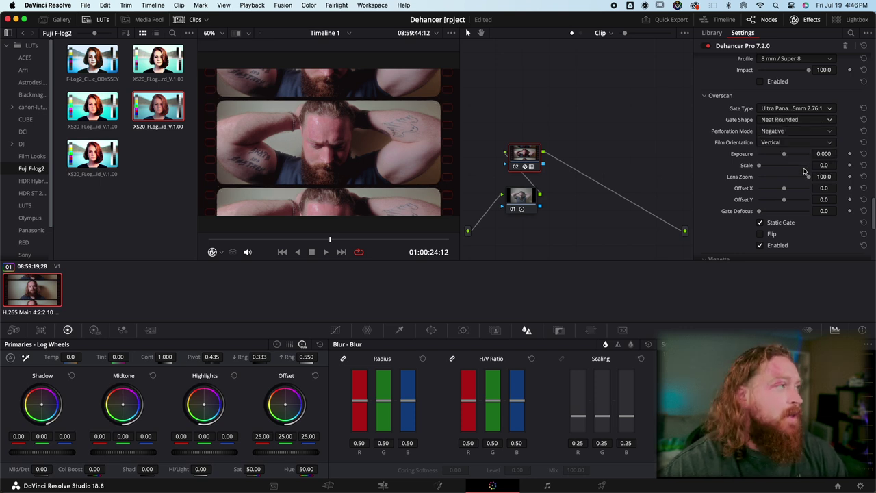
{"action": "left_click", "coordinate": [830, 119]}
{"action": "left_click", "coordinate": [787, 142]}
{"action": "left_click", "coordinate": [827, 124]}
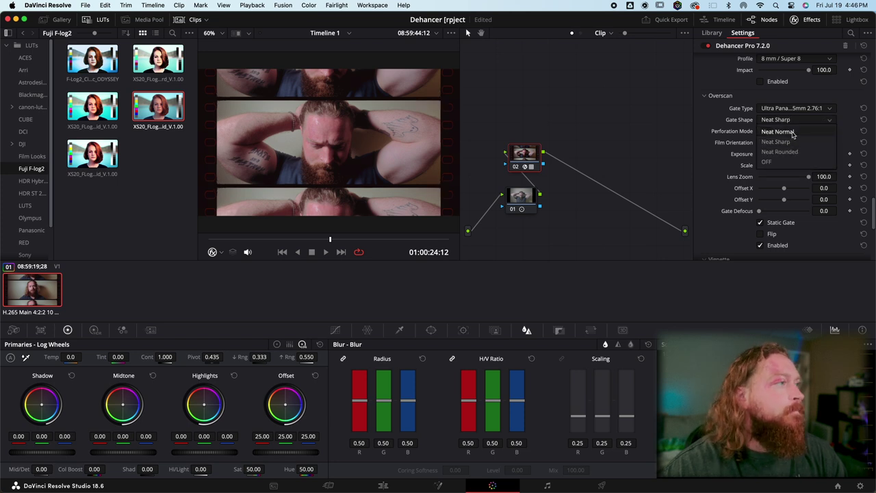
{"action": "left_click", "coordinate": [792, 131]}
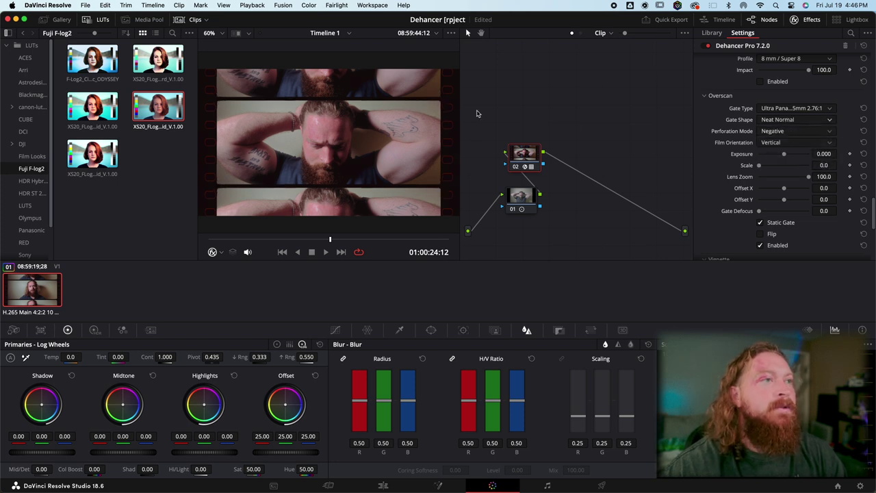
- Try the Horizontal film orientation for the overscan and return it to Vertical
{"action": "left_click", "coordinate": [813, 143]}
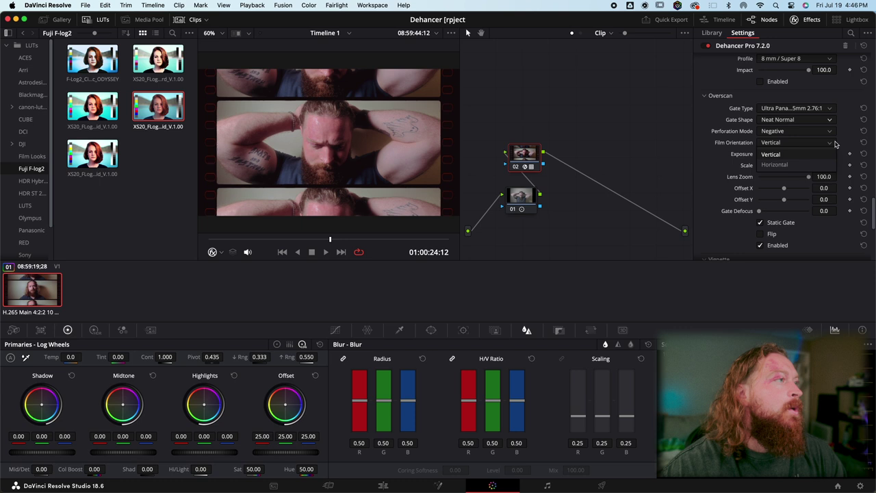
{"action": "left_click", "coordinate": [810, 165]}
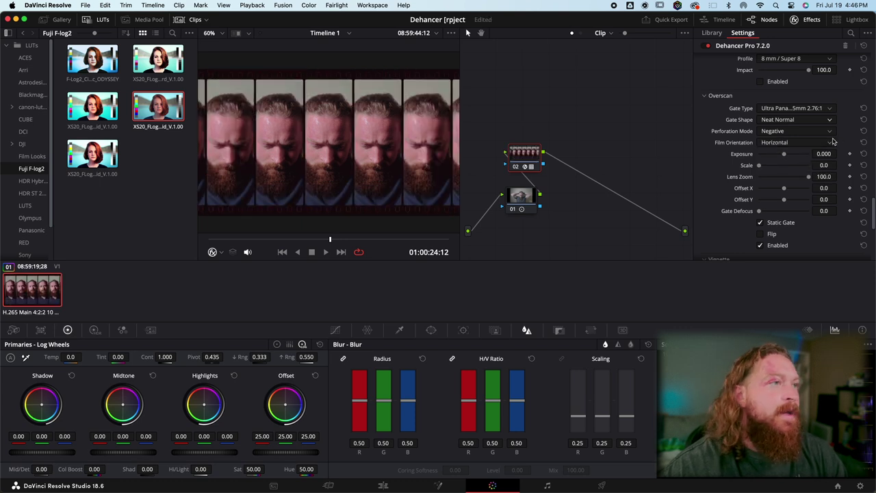
{"action": "left_click", "coordinate": [834, 141]}
{"action": "left_click", "coordinate": [794, 154]}
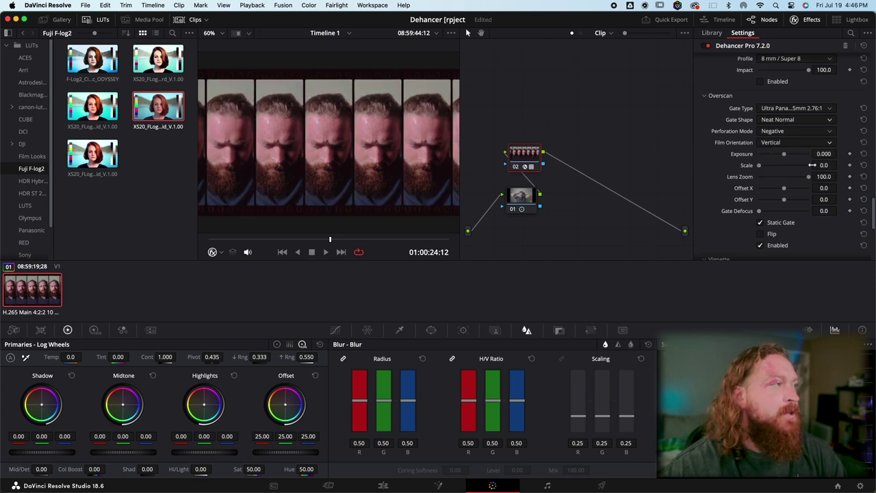
- Try the Positive perforation mode for the overscan and return it to Negative
{"action": "left_click", "coordinate": [792, 133]}
{"action": "left_click", "coordinate": [791, 142]}
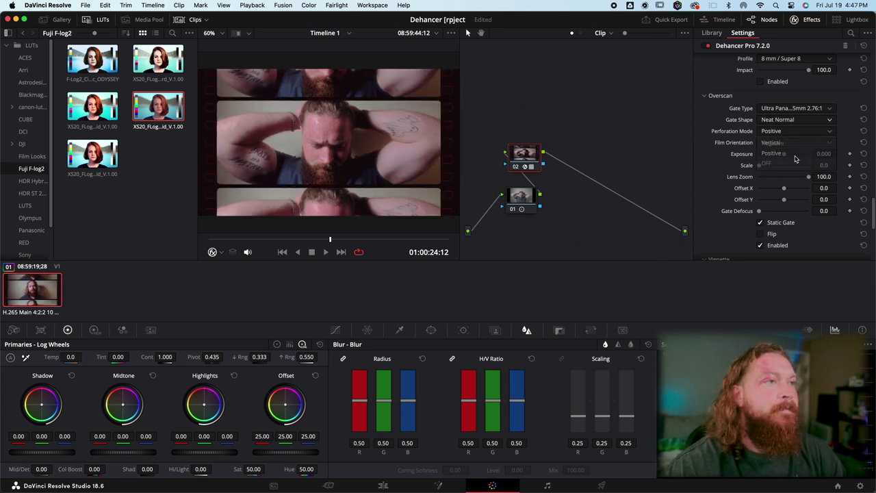
{"action": "left_click", "coordinate": [830, 134]}
{"action": "left_click", "coordinate": [773, 152]}
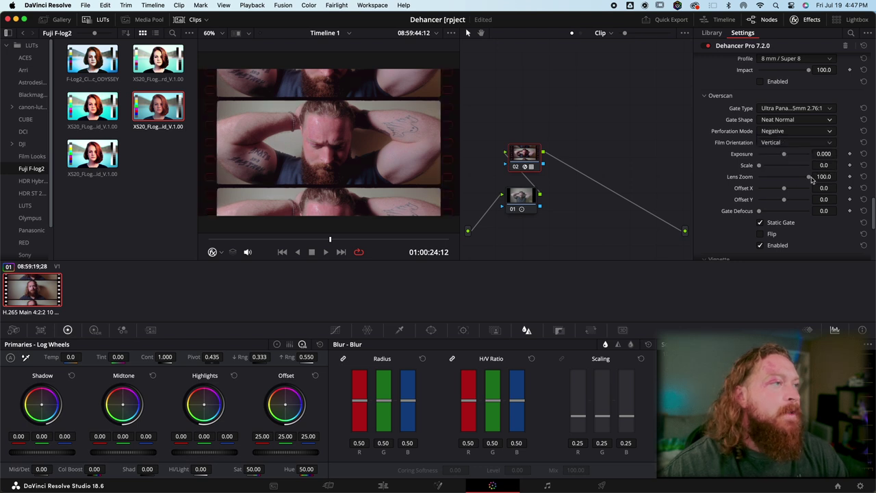
- Try different overscan Lens Zoom and Scale amounts and return them to 100.0 and 0.0
{"action": "mouse_move", "coordinate": [812, 180]}
{"action": "left_mouse_down"}
{"action": "mouse_move", "coordinate": [748, 185]}
{"action": "mouse_move", "coordinate": [822, 185]}
{"action": "left_mouse_up"}
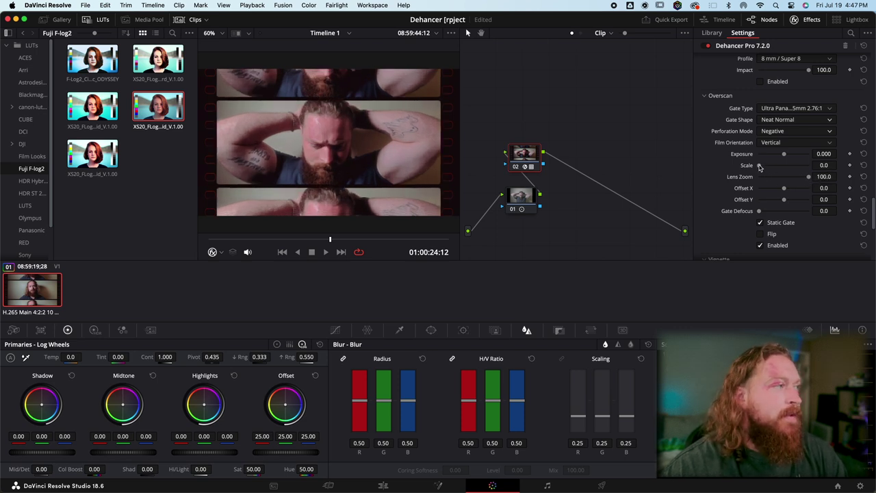
{"action": "left_click_drag", "start_coordinate": [760, 167], "coordinate": [800, 172]}
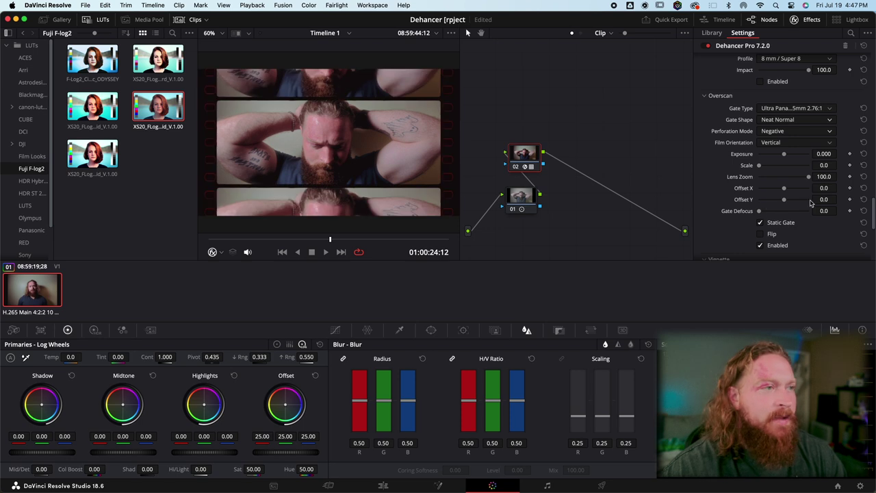
- Set the overscan Gate Defocus to 91.8 and play the clip to check it
{"action": "left_click_drag", "start_coordinate": [760, 212], "coordinate": [805, 215]}
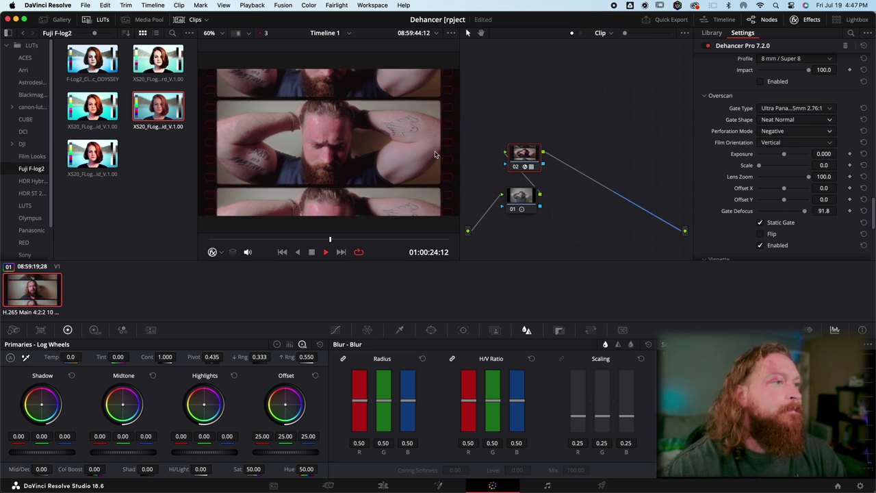
- Review the overscan on the playing clip and disable the Overscan effect
{"action": "key", "text": "space"}
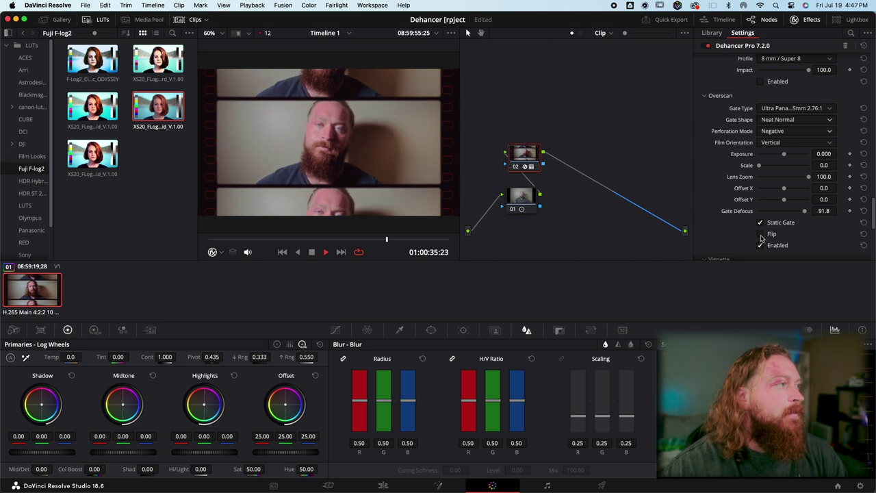
{"action": "scroll", "coordinate": [787, 218], "scroll_direction": "down", "scroll_amount": 10}
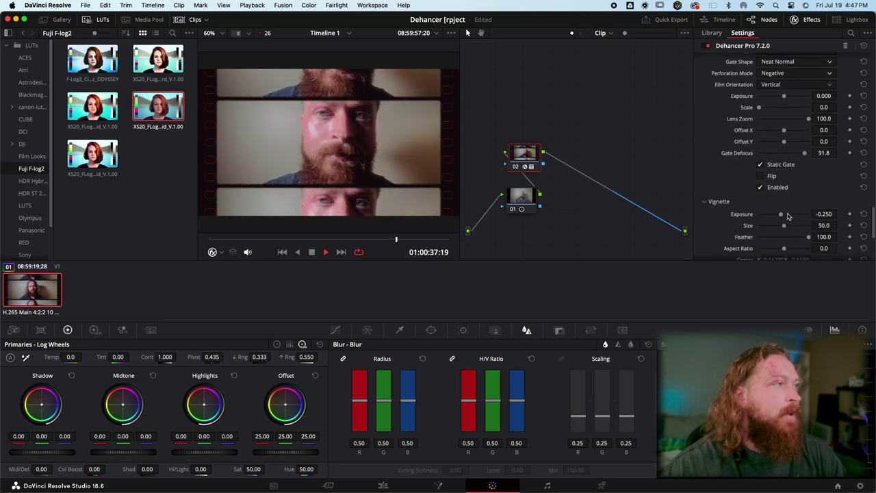
{"action": "scroll", "coordinate": [789, 217], "scroll_direction": "up", "scroll_amount": 10}
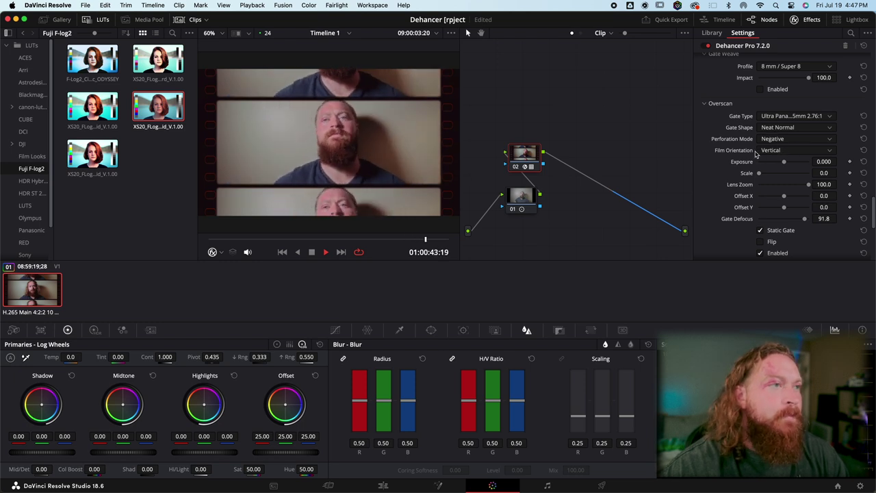
{"action": "left_click", "coordinate": [760, 253]}
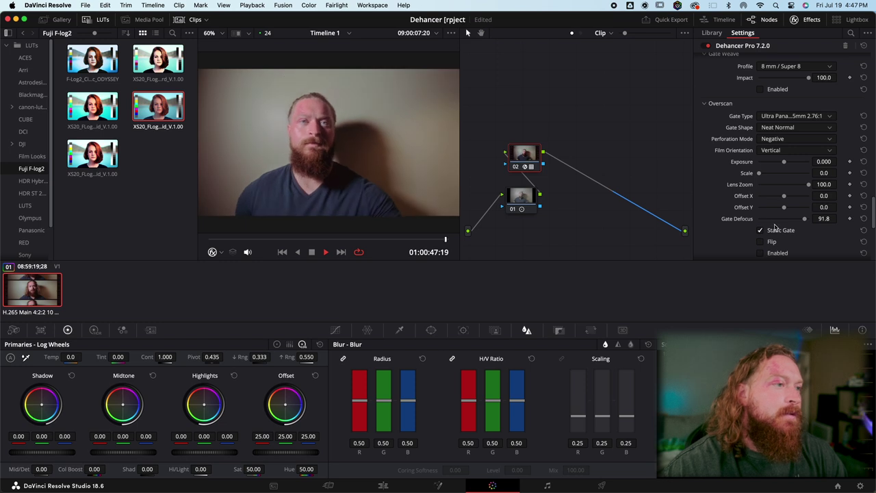
- Enable the Vignette effect on the Dehancer node
{"action": "scroll", "coordinate": [806, 219], "scroll_direction": "down", "scroll_amount": 1}
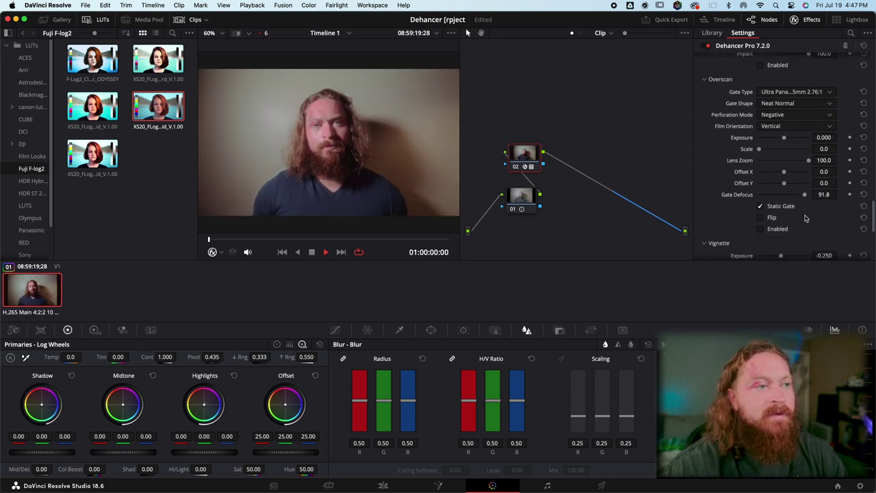
{"action": "scroll", "coordinate": [805, 218], "scroll_direction": "down", "scroll_amount": 2}
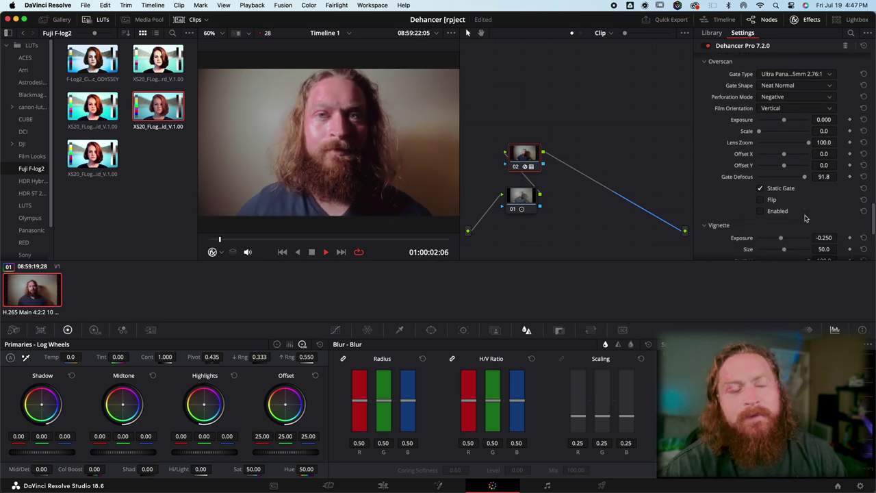
{"action": "scroll", "coordinate": [806, 219], "scroll_direction": "down", "scroll_amount": 2}
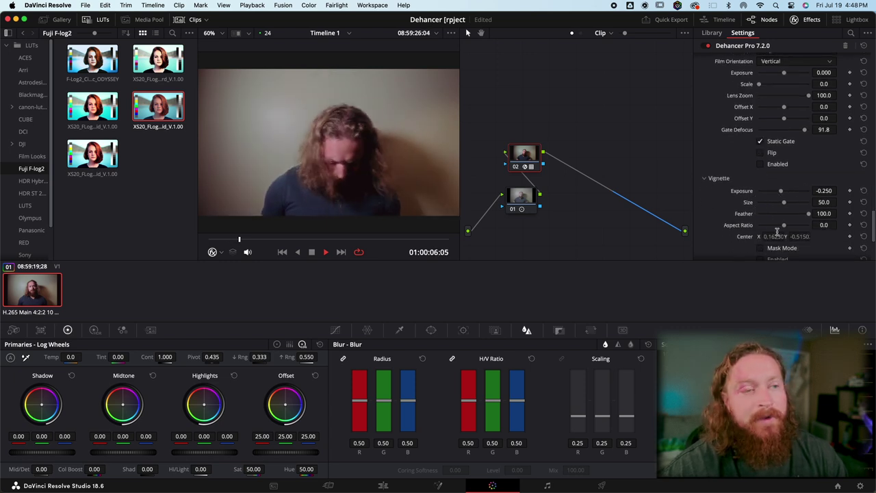
{"action": "scroll", "coordinate": [806, 230], "scroll_direction": "down", "scroll_amount": 2}
{"action": "left_click", "coordinate": [761, 232]}
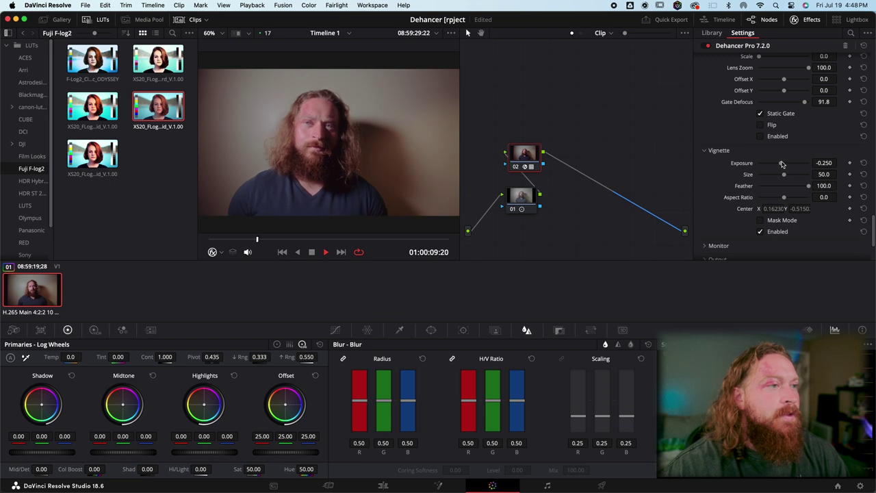
- Try a Vignette Exposure of 2.000, return it to -0.250, and set the vignette Size to 50.5
{"action": "left_click_drag", "start_coordinate": [783, 164], "coordinate": [868, 164]}
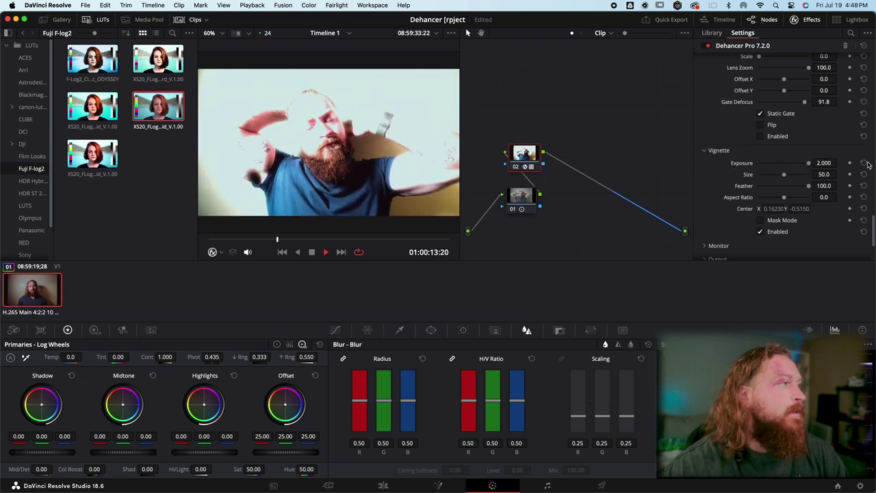
{"action": "left_click", "coordinate": [865, 163]}
{"action": "mouse_move", "coordinate": [784, 174]}
{"action": "left_mouse_down"}
{"action": "mouse_move", "coordinate": [792, 177]}
{"action": "mouse_move", "coordinate": [776, 178]}
{"action": "mouse_move", "coordinate": [784, 176]}
{"action": "left_mouse_up"}
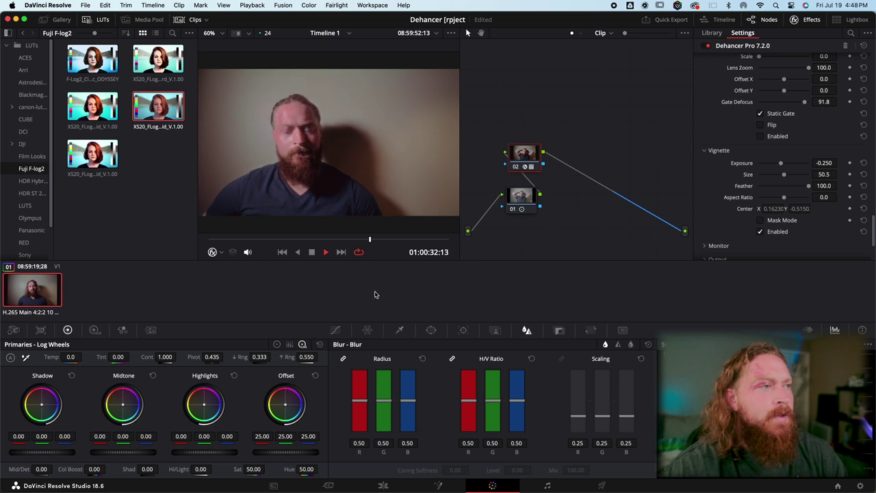
- Replay the graded clip in full screen from an earlier point, return to the normal view and move back to an earlier frame
{"action": "key", "text": "super+f"}
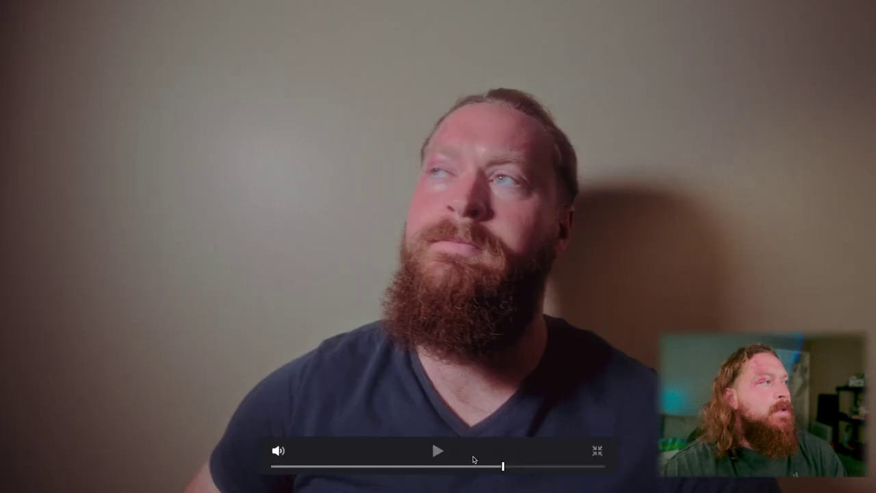
{"action": "left_click_drag", "start_coordinate": [505, 467], "coordinate": [363, 466]}
{"action": "key", "text": "space"}
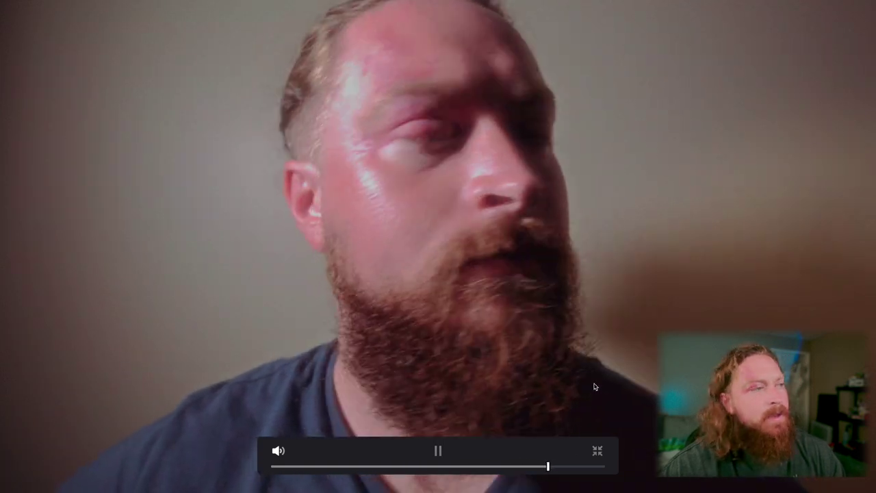
{"action": "key", "text": "Escape"}
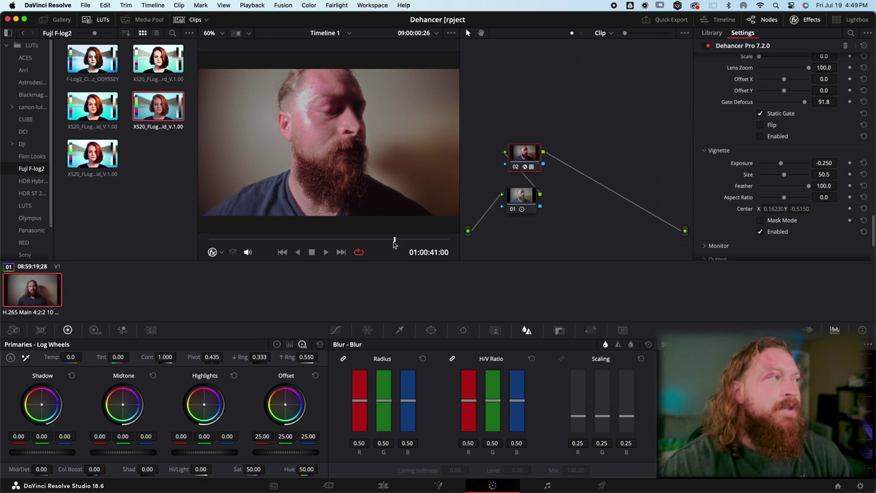
{"action": "left_click_drag", "start_coordinate": [393, 244], "coordinate": [387, 245]}
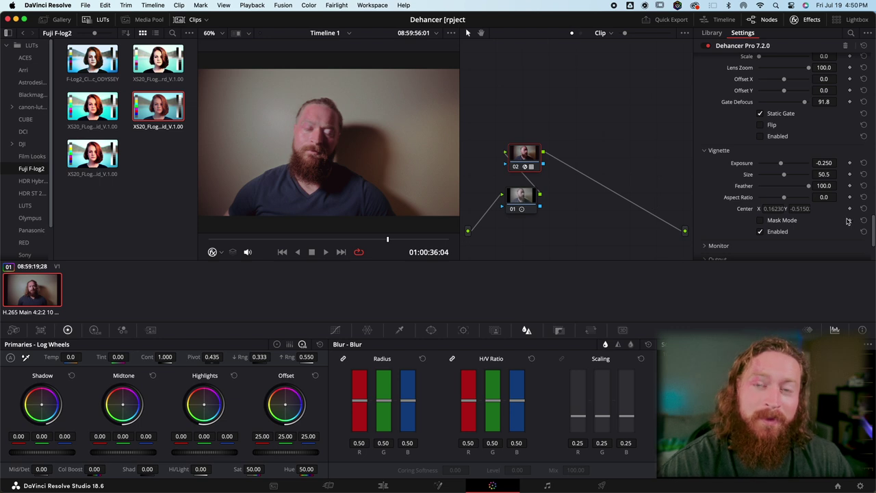
- Review the Dehancer settings from Vignette and Options back through Input, Film, Film Developer and Film Compression
{"action": "scroll", "coordinate": [868, 240], "scroll_direction": "down", "scroll_amount": 5}
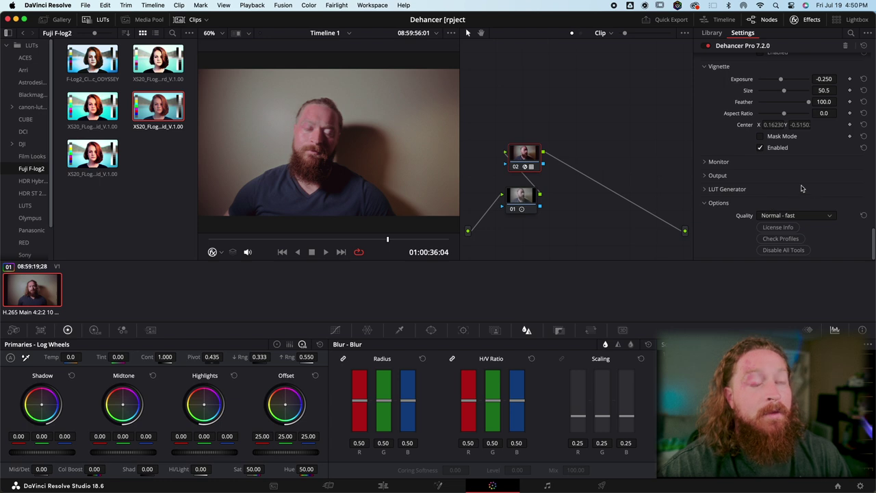
{"action": "scroll", "coordinate": [795, 187], "scroll_direction": "up", "scroll_amount": 10}
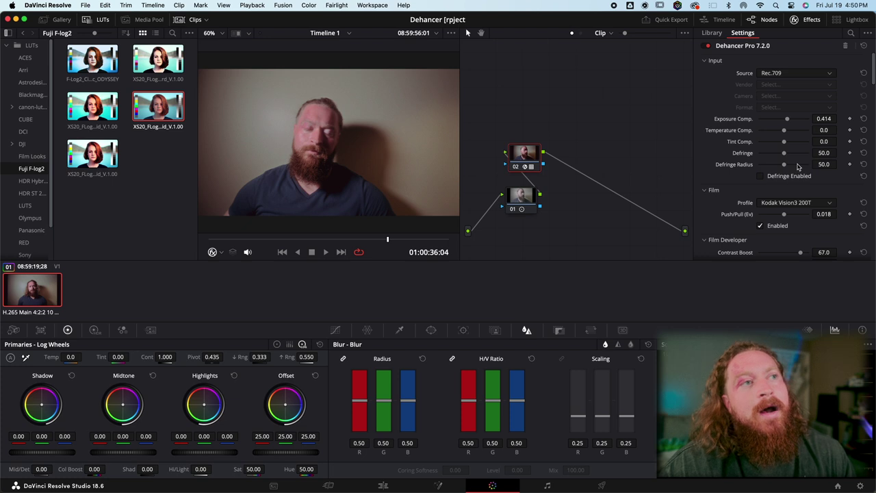
{"action": "scroll", "coordinate": [801, 145], "scroll_direction": "down", "scroll_amount": 3}
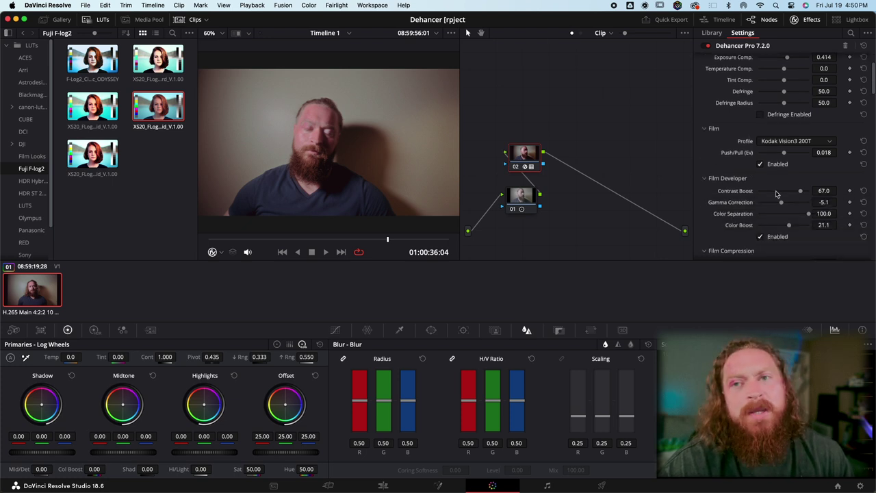
{"action": "scroll", "coordinate": [758, 190], "scroll_direction": "down", "scroll_amount": 1}
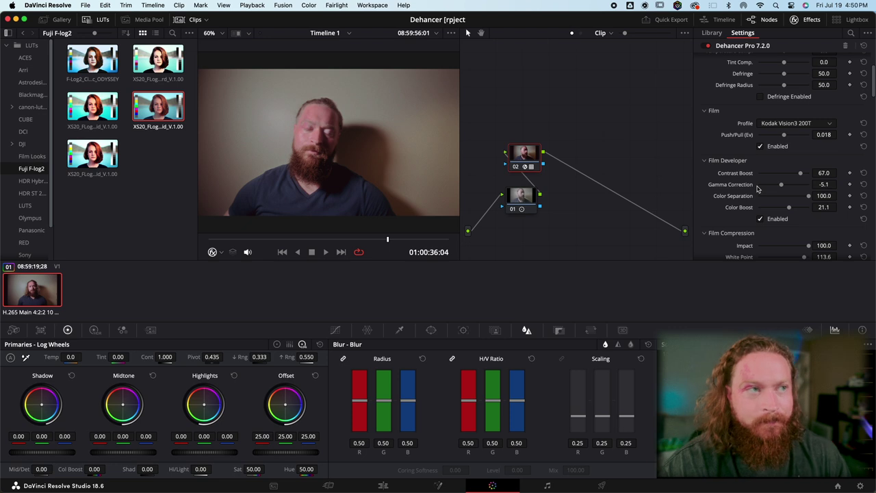
{"action": "scroll", "coordinate": [758, 189], "scroll_direction": "down", "scroll_amount": 2}
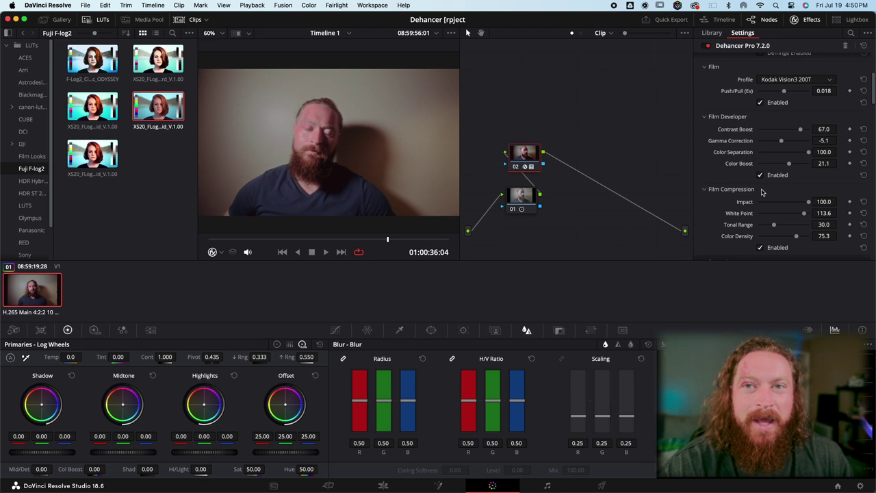
{"action": "scroll", "coordinate": [762, 193], "scroll_direction": "down", "scroll_amount": 2}
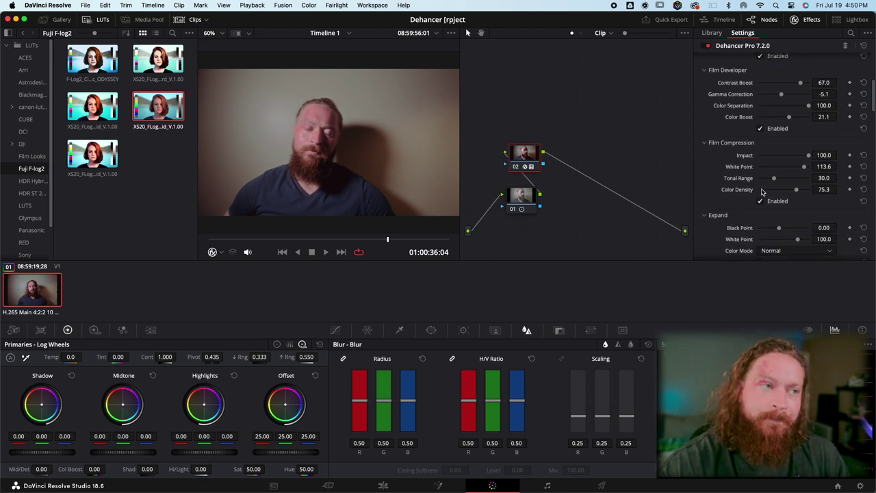
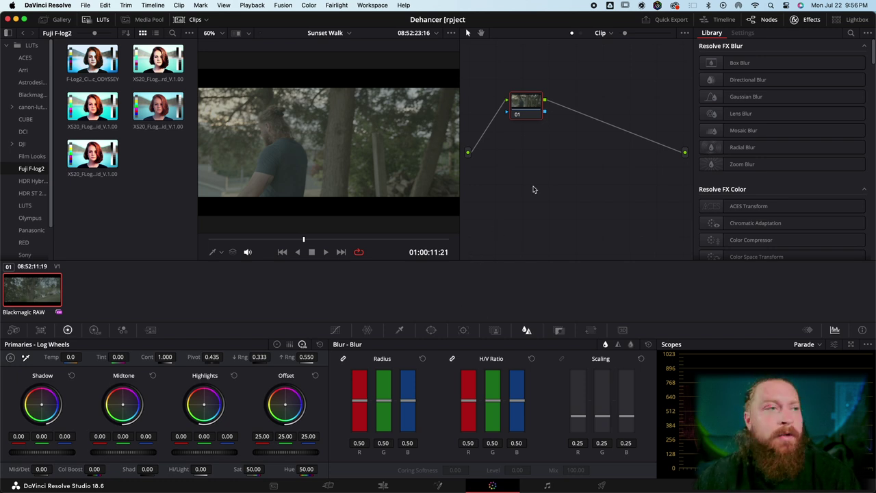
- Move the Sunset Walk clip to 01:00:04:18 and open the Blackmagic Design LUT folder
{"action": "left_click_drag", "start_coordinate": [306, 240], "coordinate": [247, 250]}
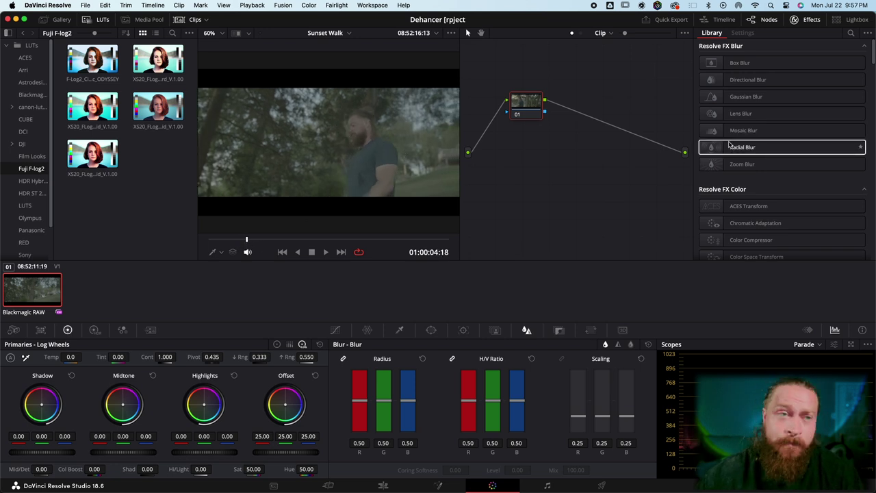
{"action": "scroll", "coordinate": [730, 146], "scroll_direction": "down", "scroll_amount": 5}
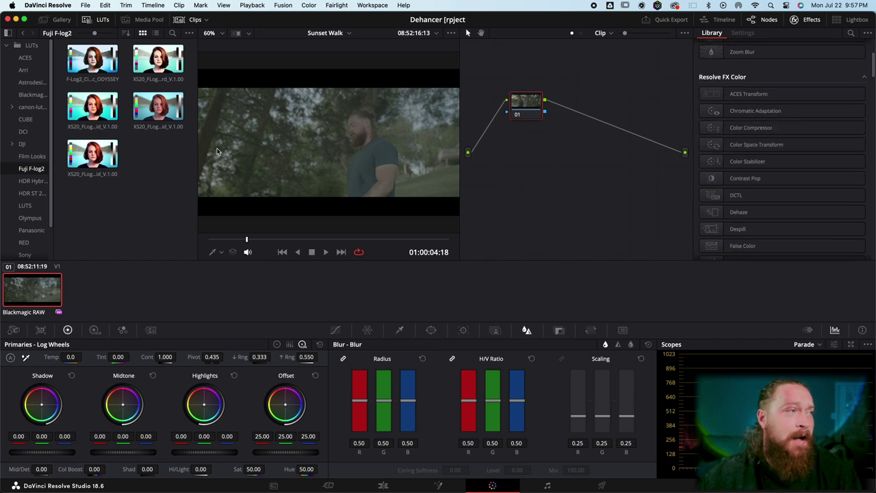
{"action": "left_click", "coordinate": [12, 145]}
{"action": "left_click", "coordinate": [21, 145]}
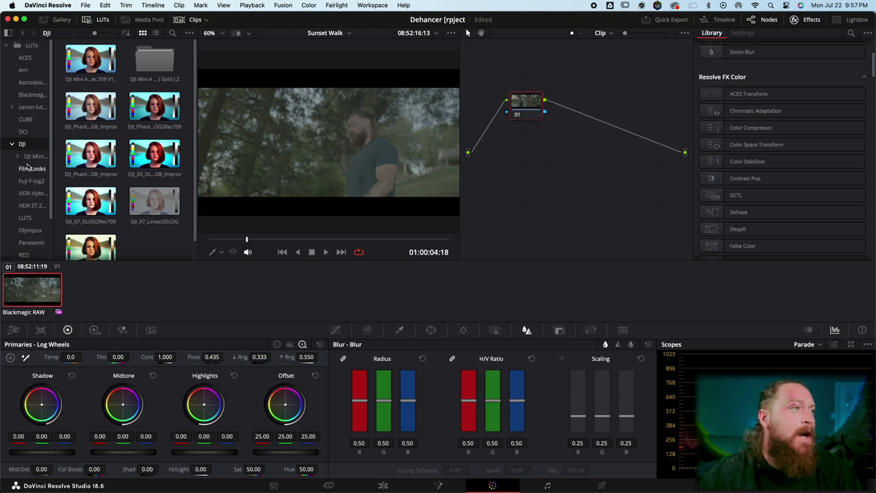
{"action": "left_click", "coordinate": [32, 96]}
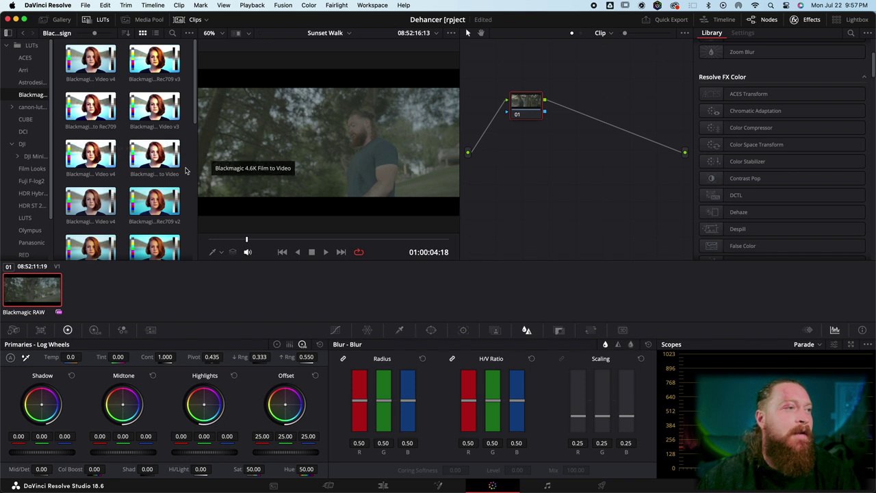
- Preview the Blackmagic LUTs on the clip and apply the Blackmagic Rec709 v2 LUT to node 01
{"action": "scroll", "coordinate": [146, 206], "scroll_direction": "down", "scroll_amount": 2}
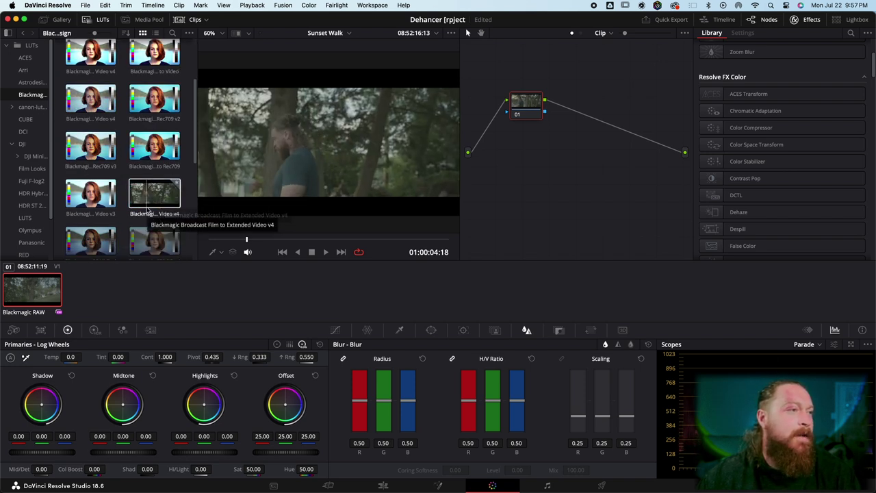
{"action": "scroll", "coordinate": [145, 235], "scroll_direction": "down", "scroll_amount": 1}
{"action": "scroll", "coordinate": [145, 235], "scroll_direction": "down", "scroll_amount": 1}
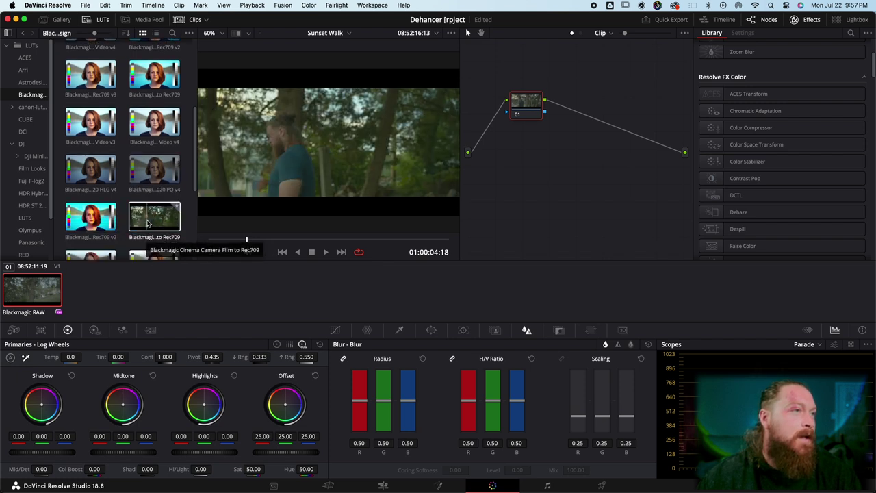
{"action": "scroll", "coordinate": [145, 232], "scroll_direction": "down", "scroll_amount": 1}
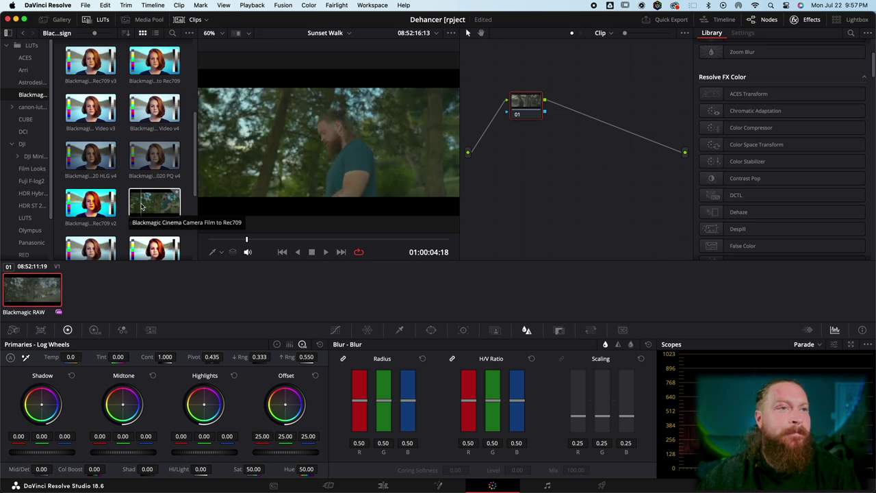
{"action": "left_click_drag", "start_coordinate": [76, 211], "coordinate": [539, 114]}
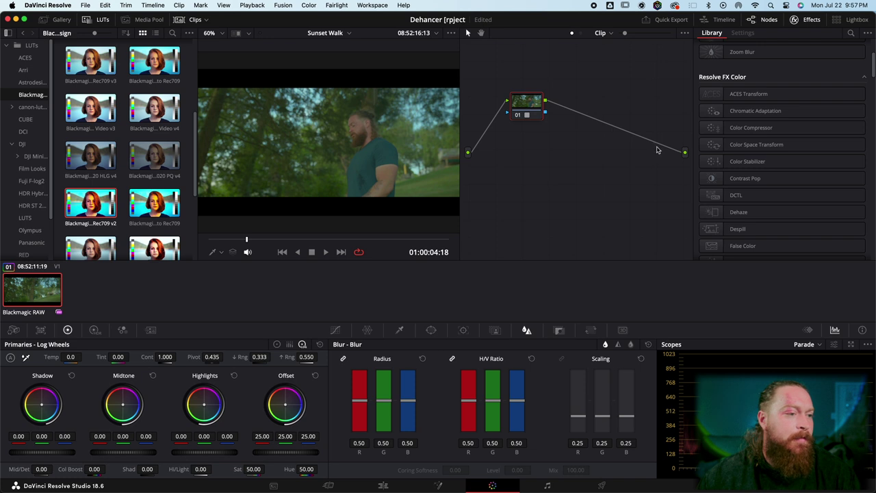
- Insert a node before the LUT node with Radius 0.47, Temp 210.0, Offset 24.00, Shad -7.50, Hi/Light 20.50 and Midtone 0.01, -0.00, -0.01
{"action": "key", "text": "alt+s"}
{"action": "left_click_drag", "start_coordinate": [529, 140], "coordinate": [521, 164]}
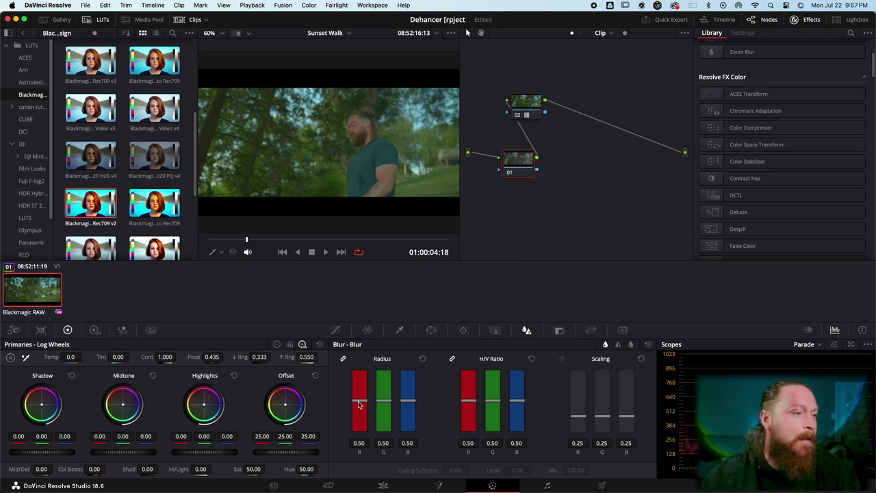
{"action": "left_click_drag", "start_coordinate": [359, 405], "coordinate": [359, 407]}
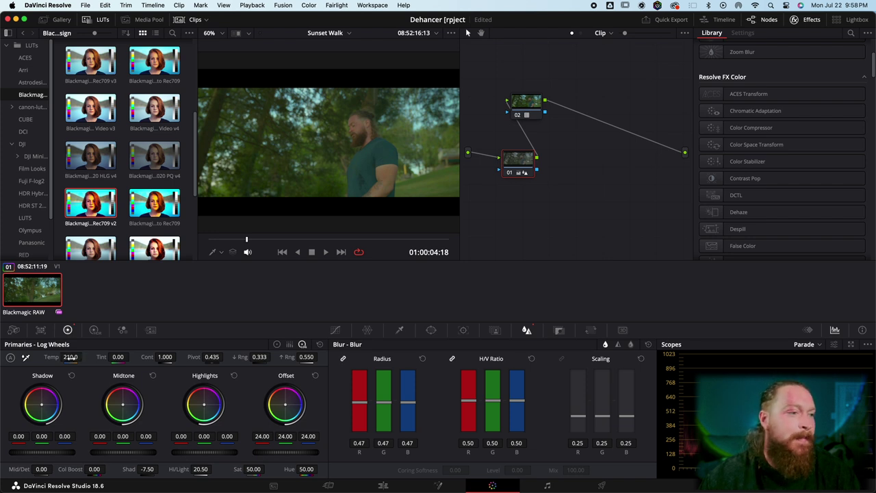
{"action": "left_click_drag", "start_coordinate": [124, 408], "coordinate": [125, 408]}
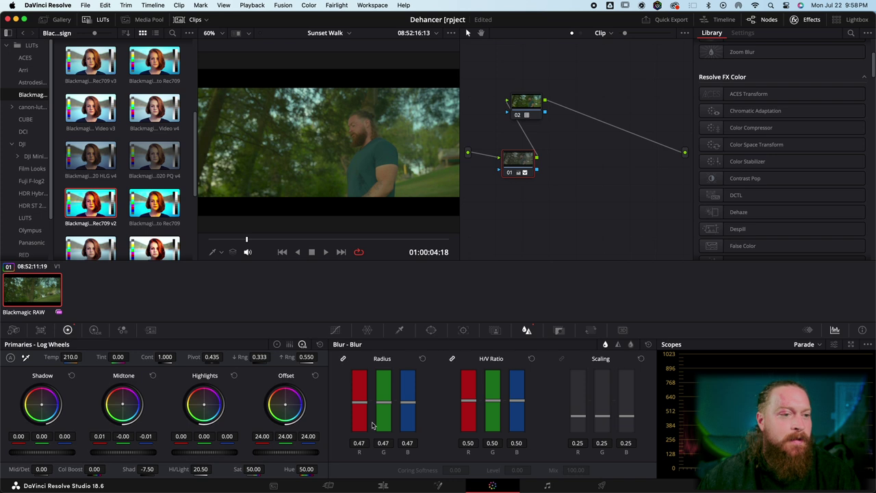
- On node 01, shape the custom curve with lowered highlights, anchored midtones and slightly lifted blacks, and set the HDR Global exposure to 0.10
{"action": "left_click", "coordinate": [335, 330]}
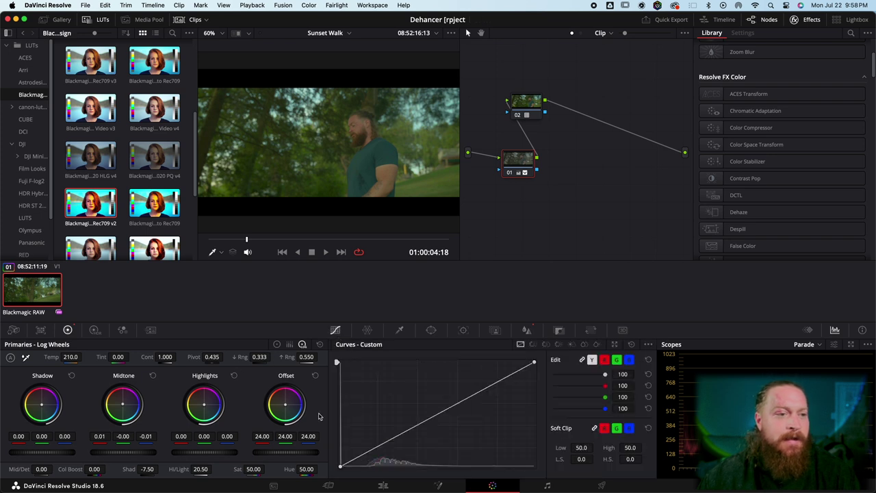
{"action": "left_click", "coordinate": [498, 381]}
{"action": "left_click_drag", "start_coordinate": [534, 363], "coordinate": [534, 366]}
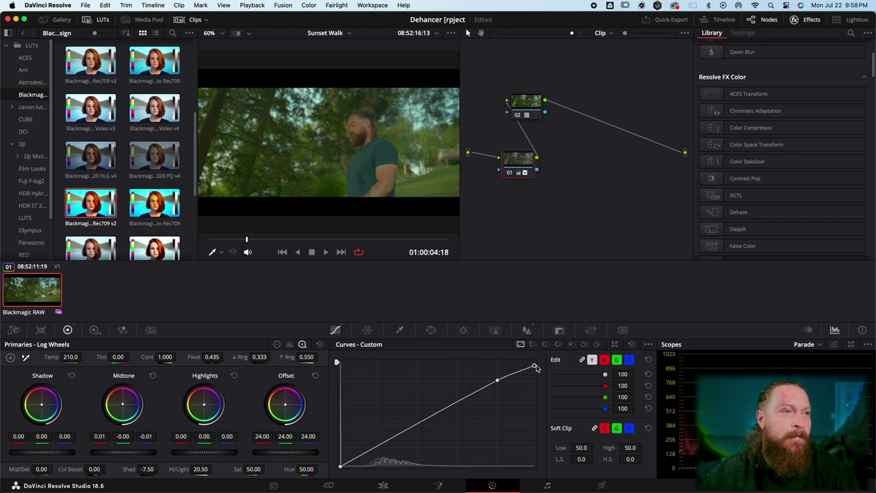
{"action": "left_click_drag", "start_coordinate": [455, 404], "coordinate": [456, 405]}
{"action": "left_click_drag", "start_coordinate": [415, 427], "coordinate": [417, 428]}
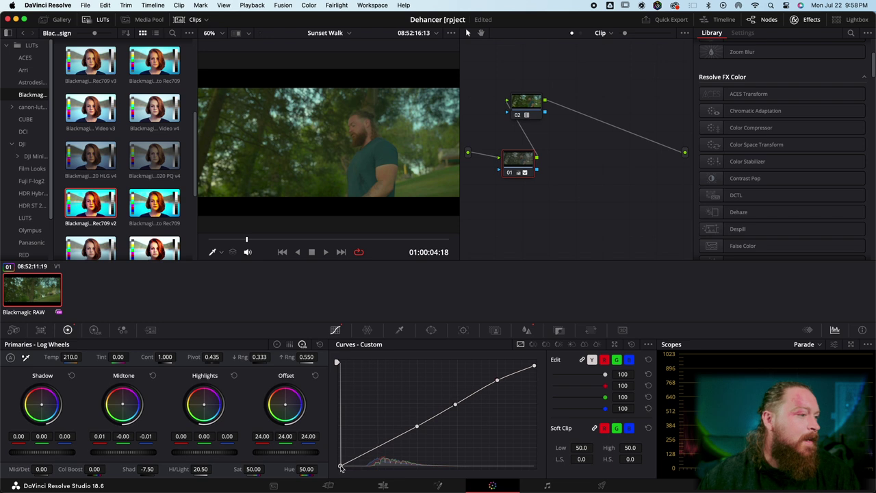
{"action": "left_click_drag", "start_coordinate": [342, 467], "coordinate": [340, 464]}
{"action": "left_click", "coordinate": [381, 451]}
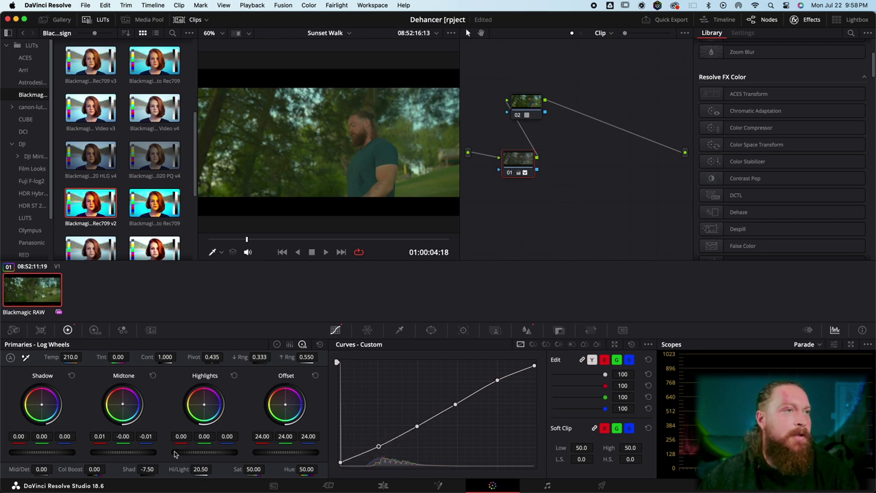
{"action": "left_click", "coordinate": [95, 330]}
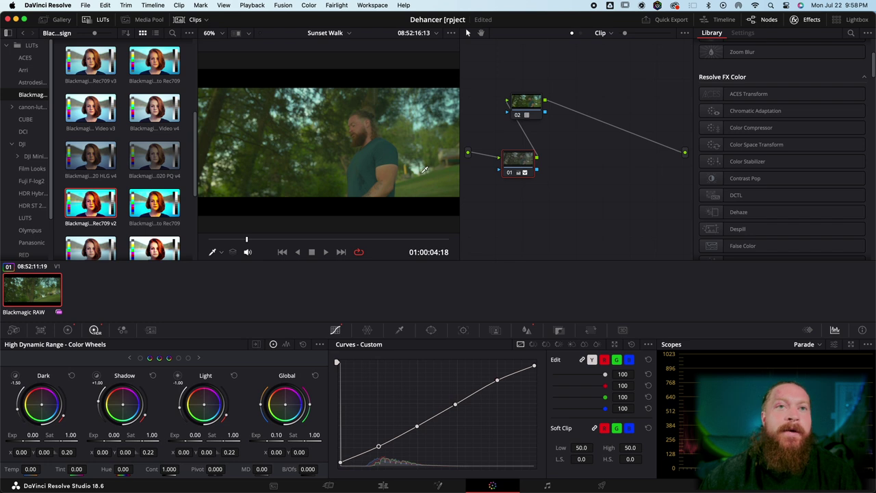
- Add a serial node after node 02 and apply the Dehancer Pro 7.2.0 film emulation effect to it
{"action": "left_click", "coordinate": [526, 104]}
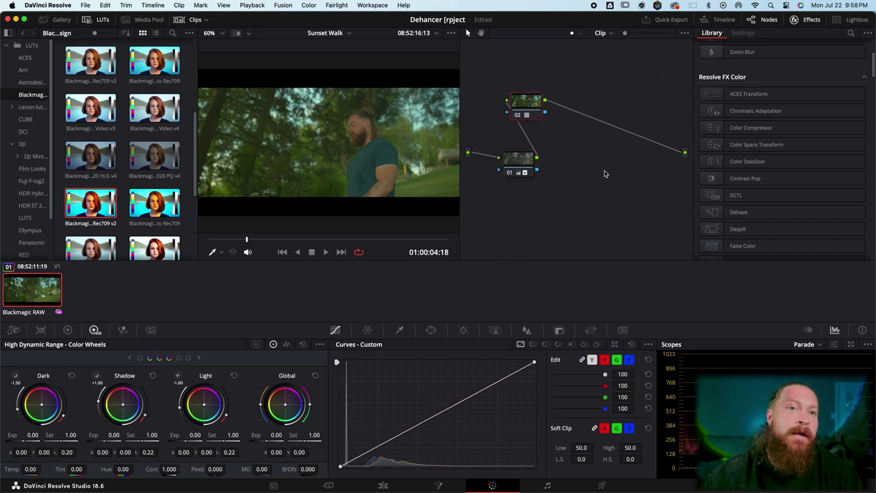
{"action": "key", "text": "alt+s"}
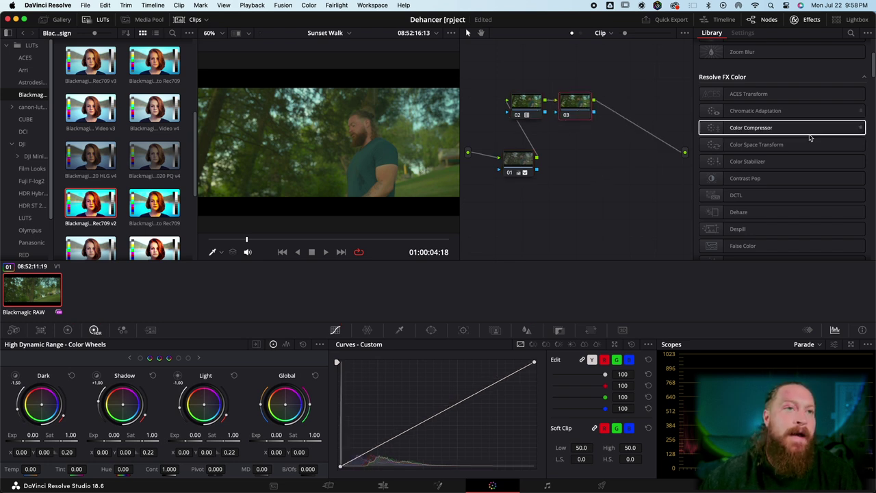
{"action": "scroll", "coordinate": [788, 127], "scroll_direction": "down", "scroll_amount": 10}
{"action": "scroll", "coordinate": [790, 124], "scroll_direction": "down", "scroll_amount": 10}
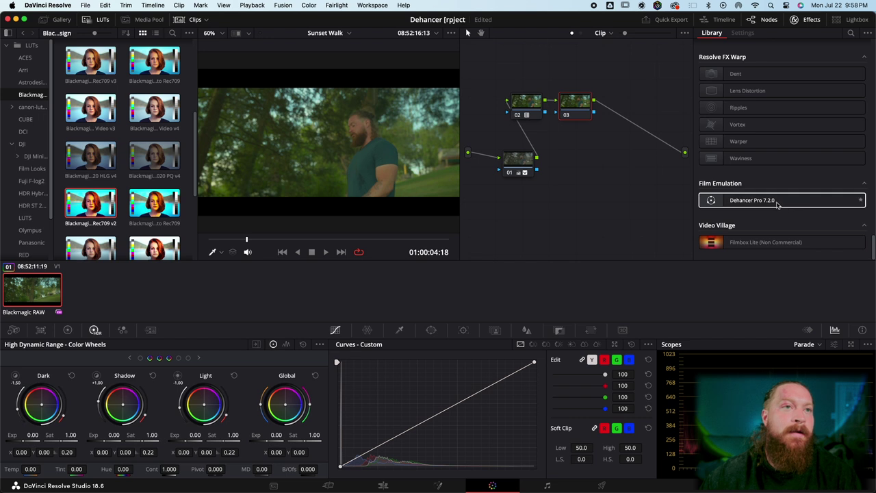
{"action": "left_click_drag", "start_coordinate": [788, 200], "coordinate": [577, 87]}
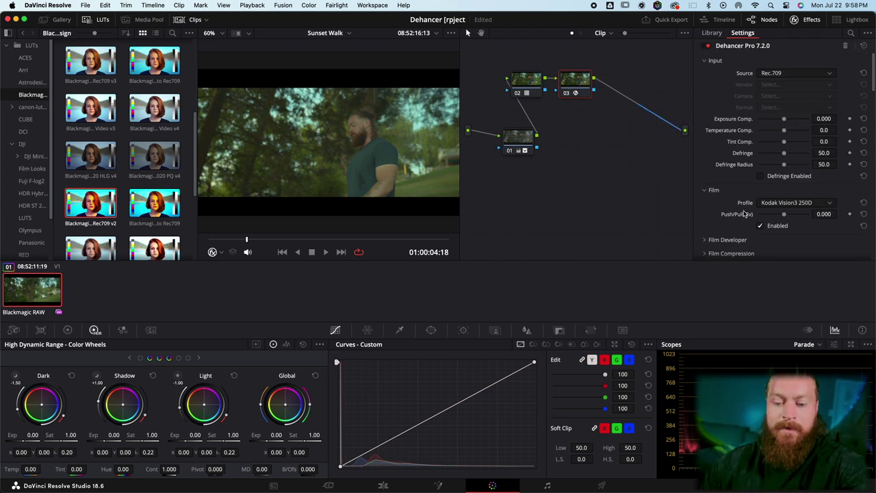
- Disable Dehancer's Film and Expand tools on node 03
{"action": "left_click", "coordinate": [760, 225]}
{"action": "scroll", "coordinate": [759, 224], "scroll_direction": "down", "scroll_amount": 4}
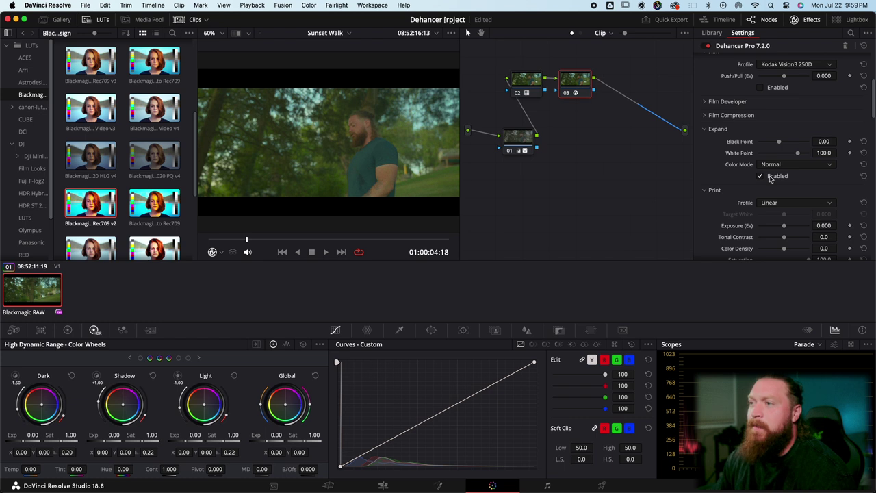
{"action": "scroll", "coordinate": [765, 179], "scroll_direction": "up", "scroll_amount": 5}
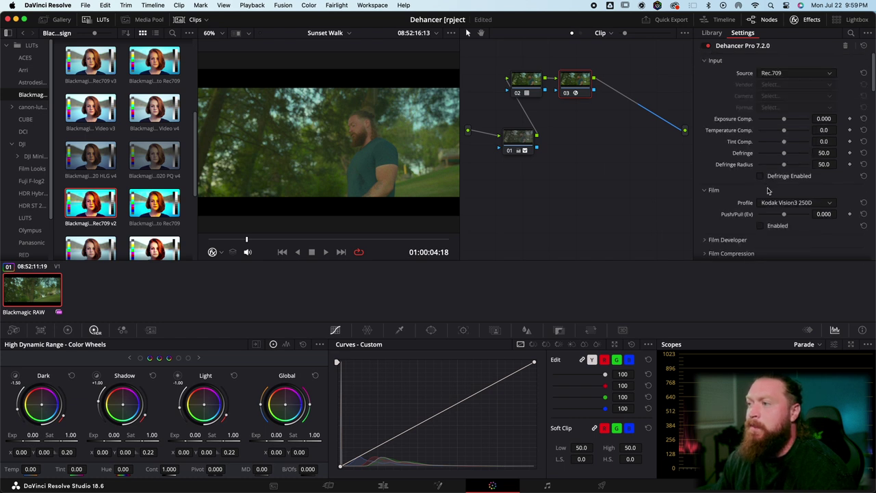
{"action": "scroll", "coordinate": [768, 191], "scroll_direction": "down", "scroll_amount": 3}
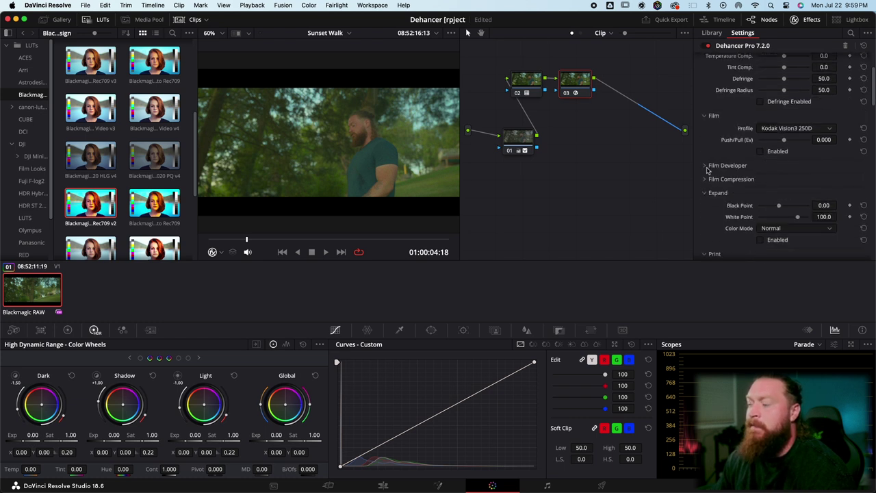
- Expand the Film Developer and Film Compression sections and check the enabled state of the remaining Dehancer tools down to Options
{"action": "left_click", "coordinate": [707, 165]}
{"action": "left_click", "coordinate": [709, 237]}
{"action": "scroll", "coordinate": [808, 202], "scroll_direction": "down", "scroll_amount": 3}
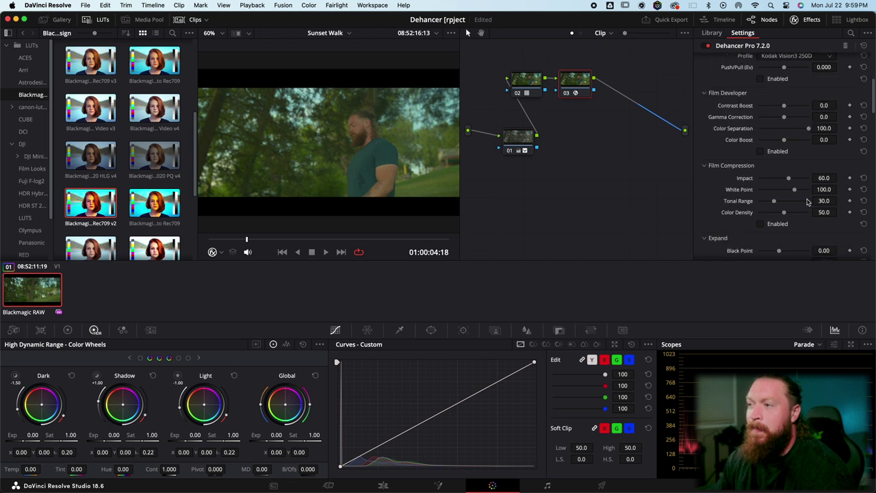
{"action": "scroll", "coordinate": [808, 202], "scroll_direction": "down", "scroll_amount": 20}
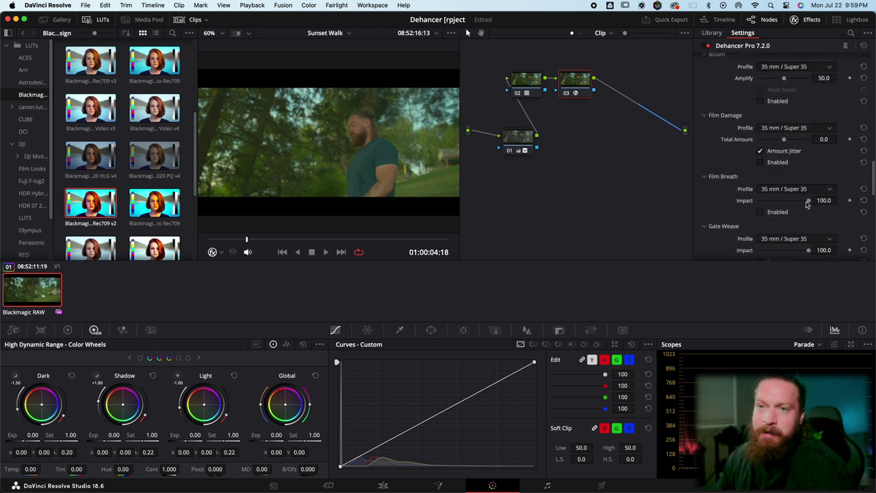
{"action": "scroll", "coordinate": [807, 204], "scroll_direction": "down", "scroll_amount": 10}
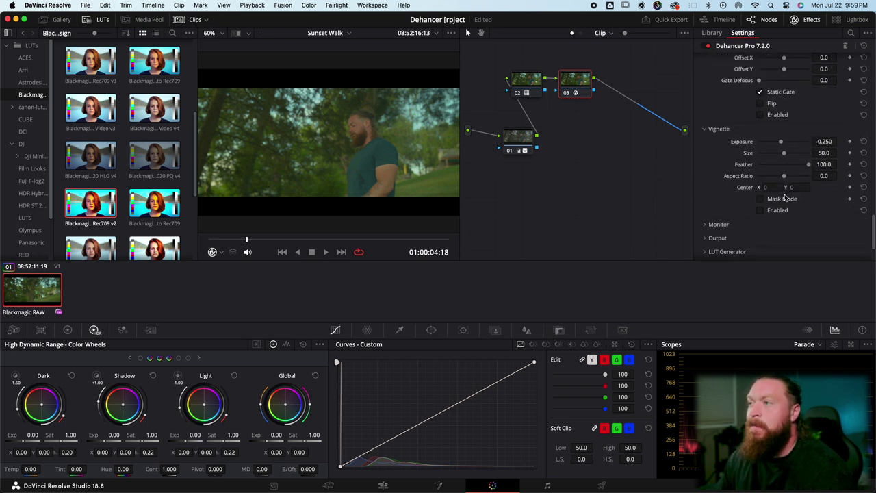
{"action": "scroll", "coordinate": [785, 198], "scroll_direction": "down", "scroll_amount": 3}
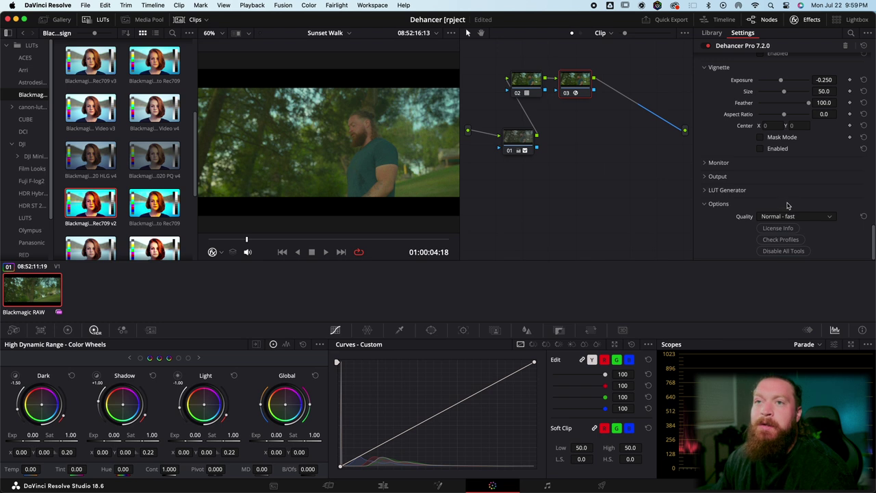
{"action": "scroll", "coordinate": [789, 206], "scroll_direction": "up", "scroll_amount": 20}
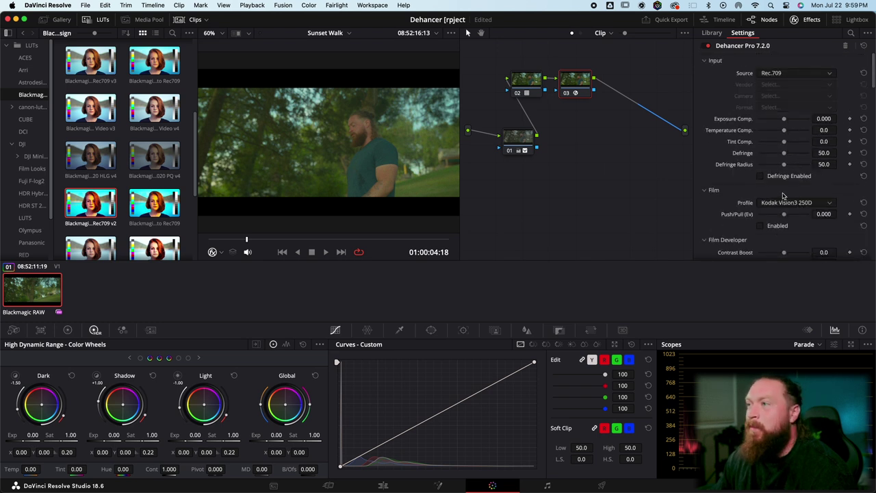
- Set Dehancer's input Exposure Comp. to 0.249 and disable the Print tool
{"action": "left_click_drag", "start_coordinate": [785, 120], "coordinate": [786, 120]}
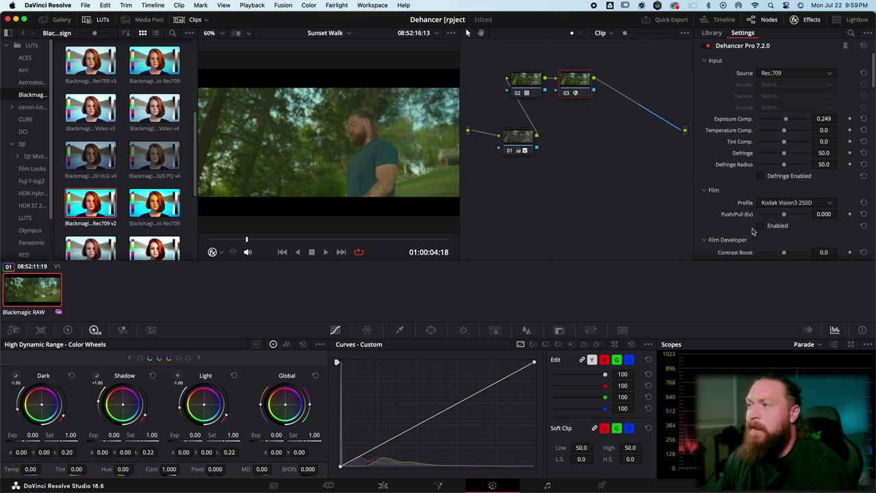
{"action": "scroll", "coordinate": [753, 230], "scroll_direction": "down", "scroll_amount": 8}
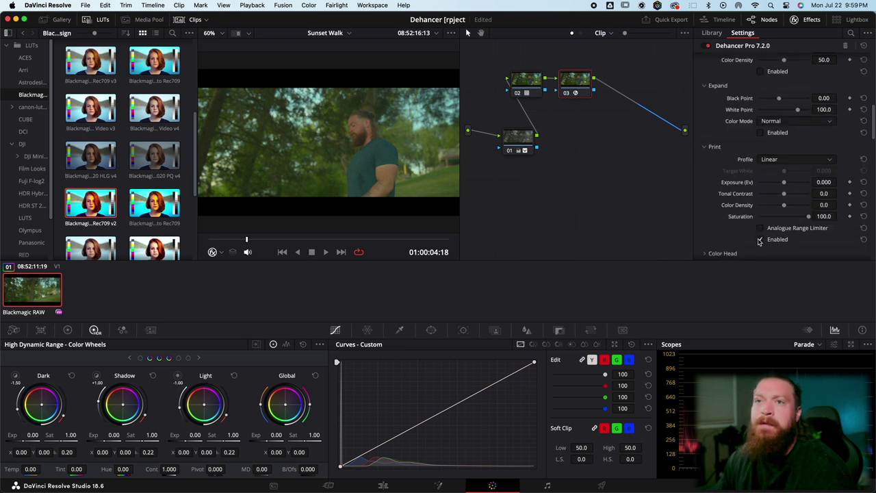
{"action": "scroll", "coordinate": [760, 241], "scroll_direction": "down", "scroll_amount": 8}
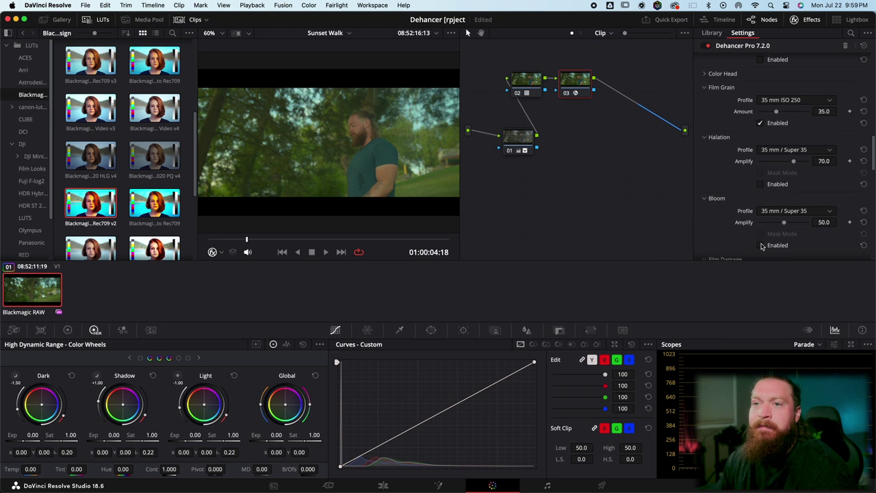
{"action": "scroll", "coordinate": [764, 232], "scroll_direction": "up", "scroll_amount": 1}
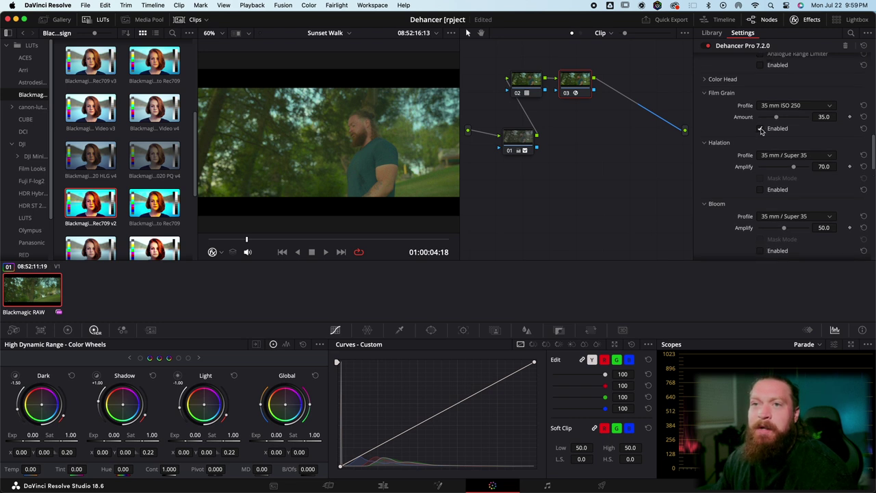
{"action": "scroll", "coordinate": [784, 184], "scroll_direction": "up", "scroll_amount": 6}
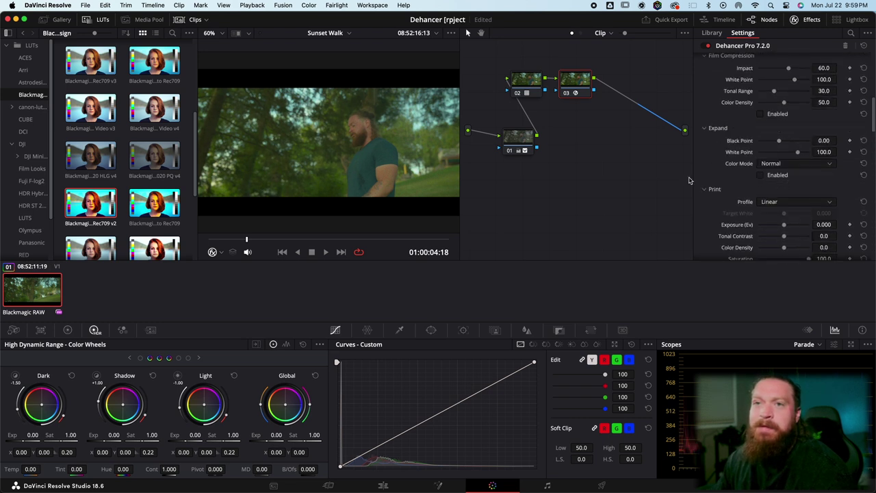
- Move the Sunset Walk clip to 01:00:07:19
{"action": "left_click", "coordinate": [281, 243]}
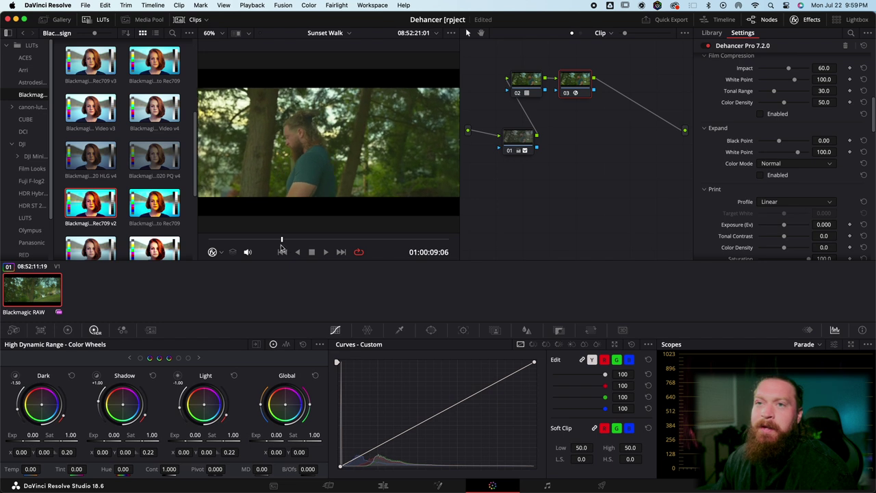
{"action": "left_click_drag", "start_coordinate": [280, 247], "coordinate": [271, 251]}
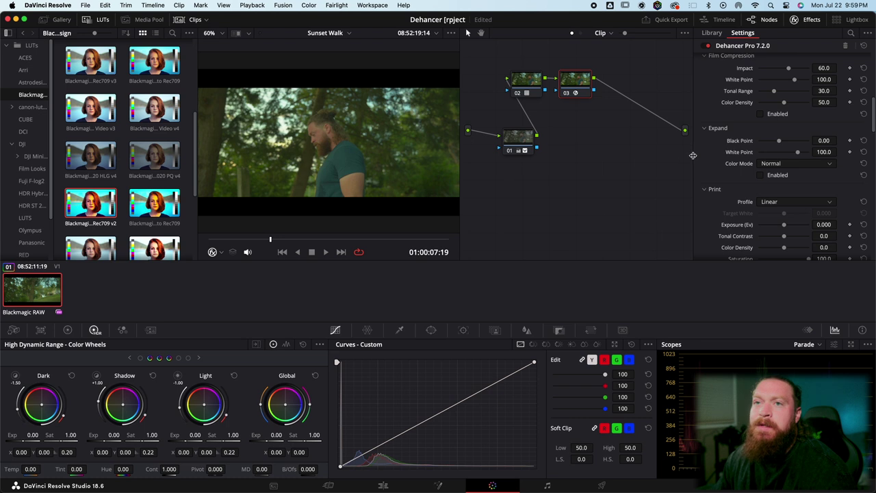
- Try a Temperature Comp. of -4.6 in Dehancer's Input section and reset it to its default
{"action": "scroll", "coordinate": [784, 125], "scroll_direction": "up", "scroll_amount": 5}
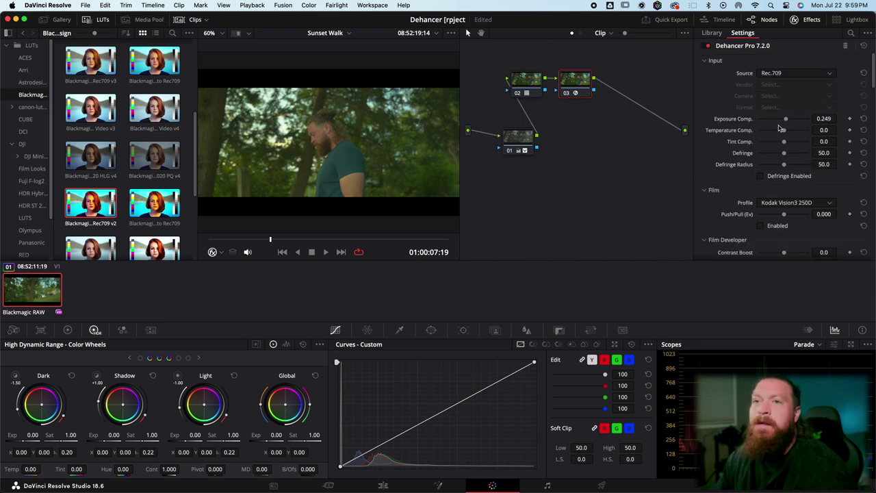
{"action": "left_click_drag", "start_coordinate": [785, 132], "coordinate": [784, 132]}
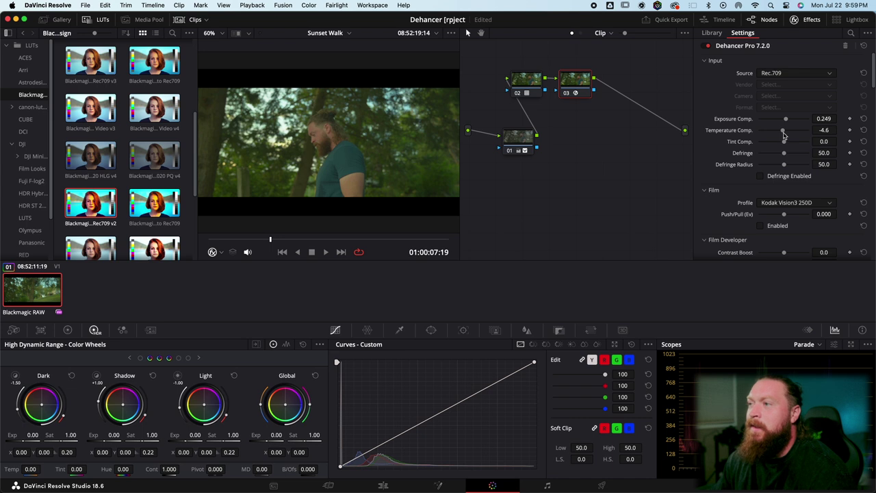
{"action": "left_click", "coordinate": [864, 130]}
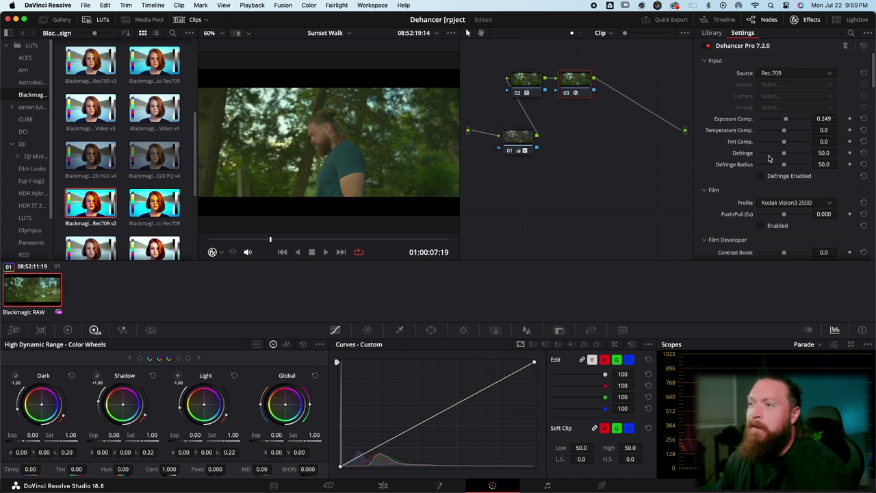
- Enable Dehancer's Film tool and try the Fuji Eterna Vivid 500 (Exp. 2013) profile
{"action": "scroll", "coordinate": [766, 177], "scroll_direction": "down", "scroll_amount": 1}
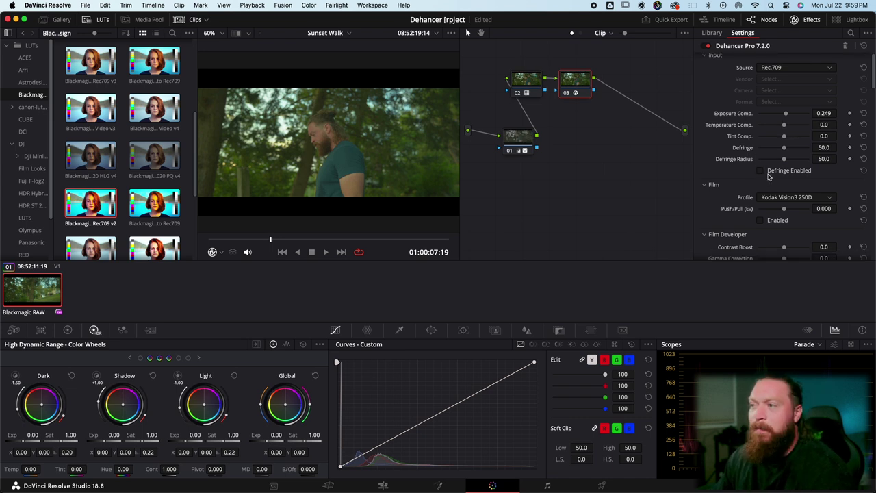
{"action": "left_click", "coordinate": [759, 221]}
{"action": "left_click", "coordinate": [798, 199]}
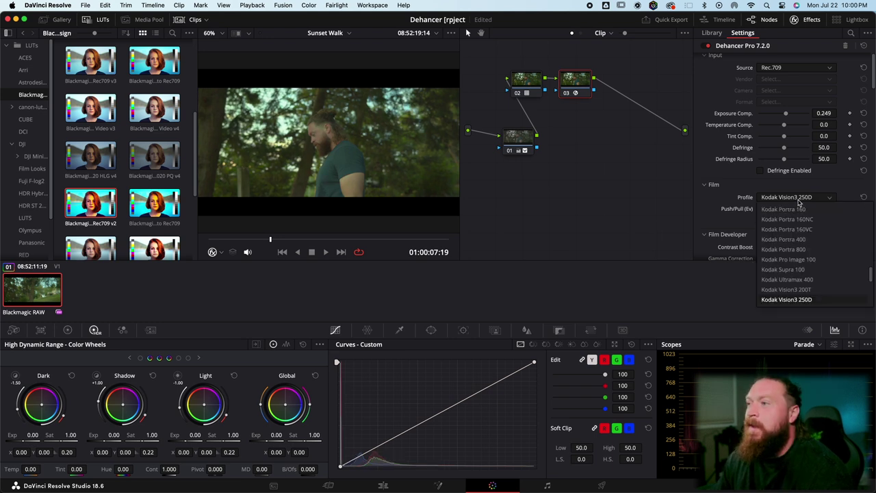
{"action": "scroll", "coordinate": [810, 267], "scroll_direction": "up", "scroll_amount": 10}
{"action": "scroll", "coordinate": [810, 266], "scroll_direction": "down", "scroll_amount": 3}
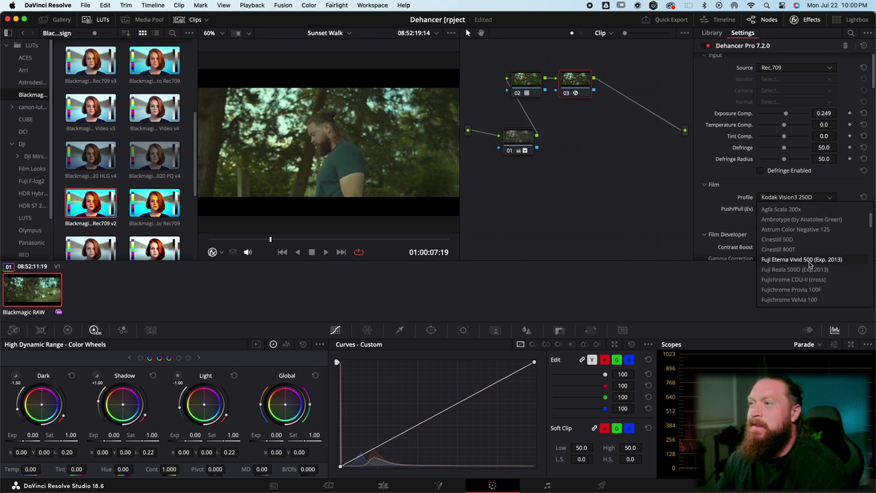
{"action": "left_click", "coordinate": [810, 261]}
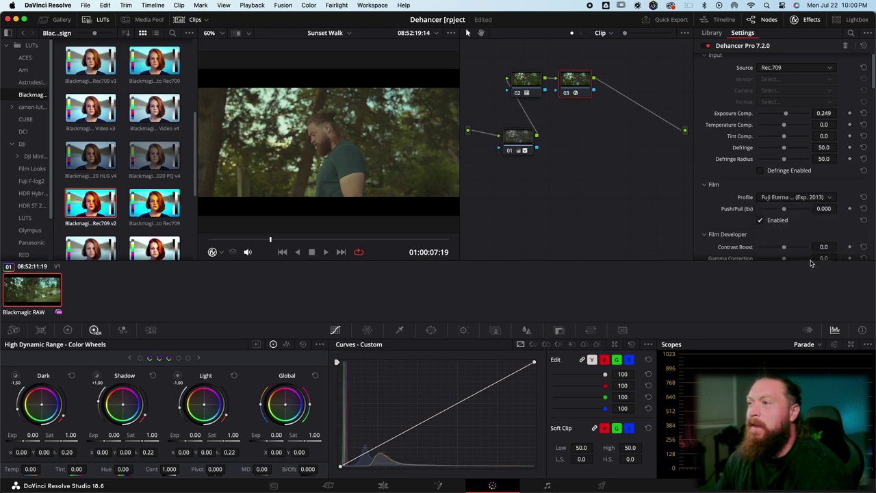
- Try the Cinestill 50D film profile, and replace it with Agfa Agfacolor 100
{"action": "left_click", "coordinate": [807, 198]}
{"action": "left_click", "coordinate": [783, 239]}
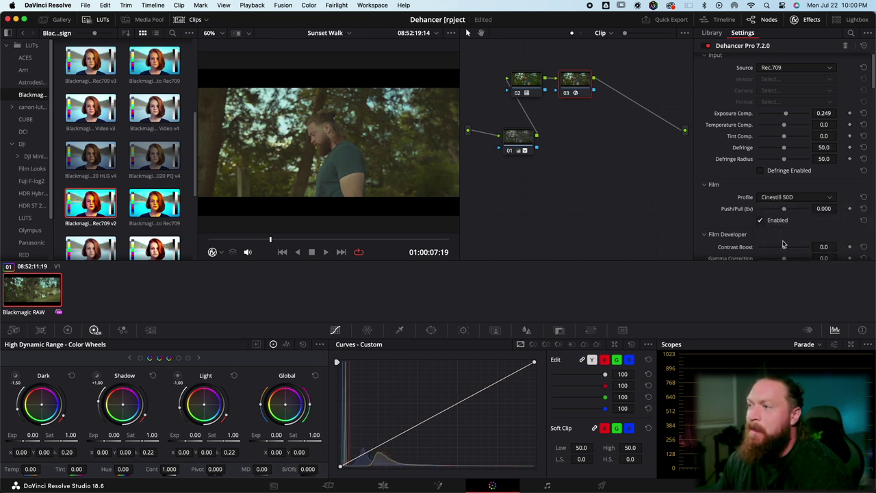
{"action": "left_click", "coordinate": [790, 199]}
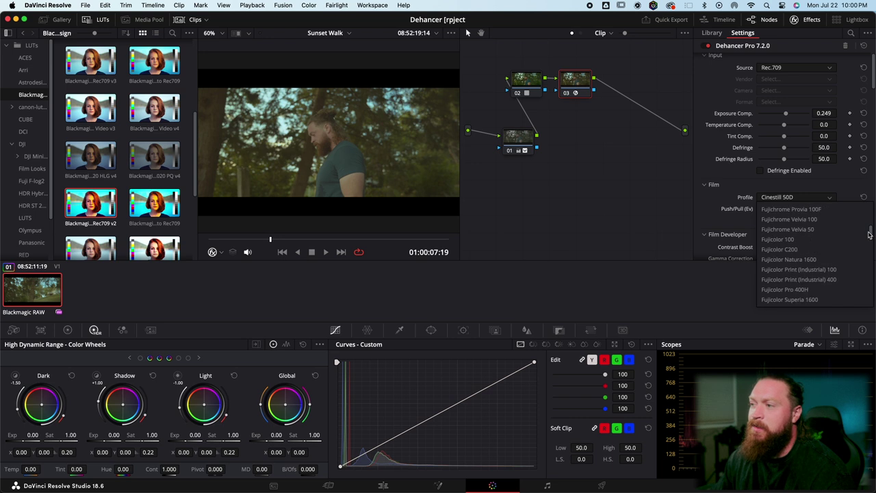
{"action": "left_click_drag", "start_coordinate": [868, 236], "coordinate": [873, 213]}
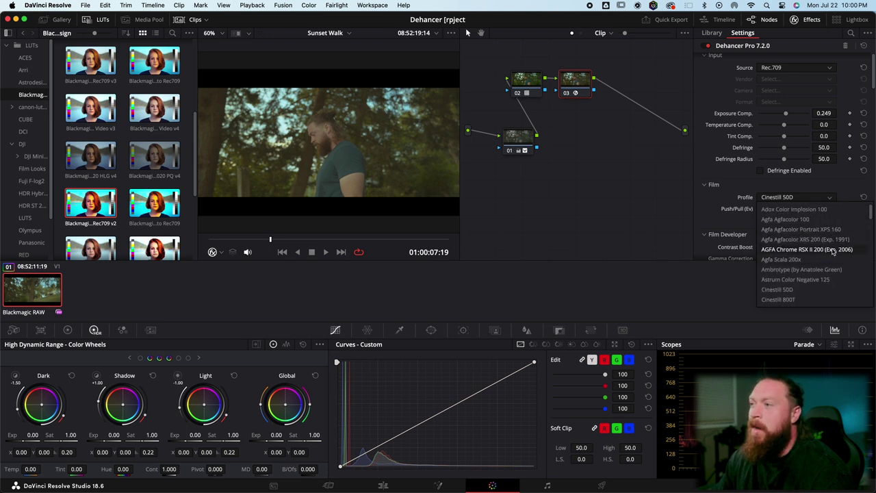
{"action": "left_click", "coordinate": [787, 220]}
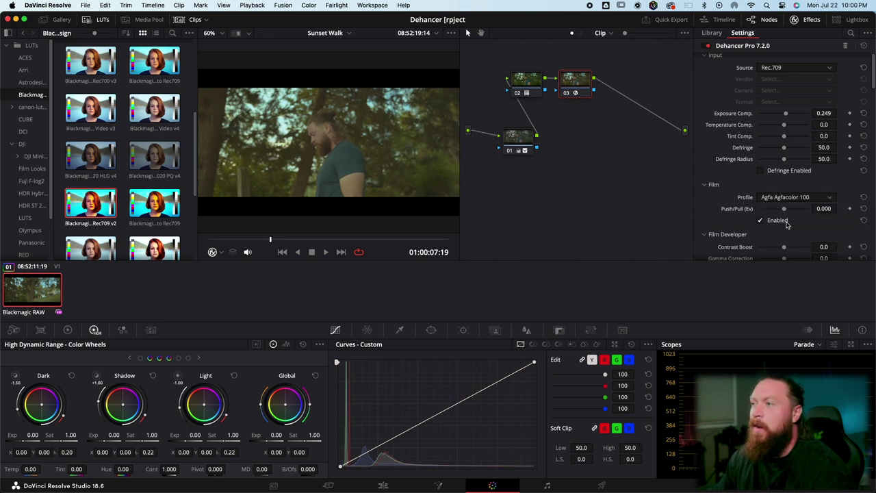
- Try the Adox Color Implosion 100 film profile in Dehancer, followed by Kodak Aerocolor IV 125
{"action": "left_click", "coordinate": [825, 198]}
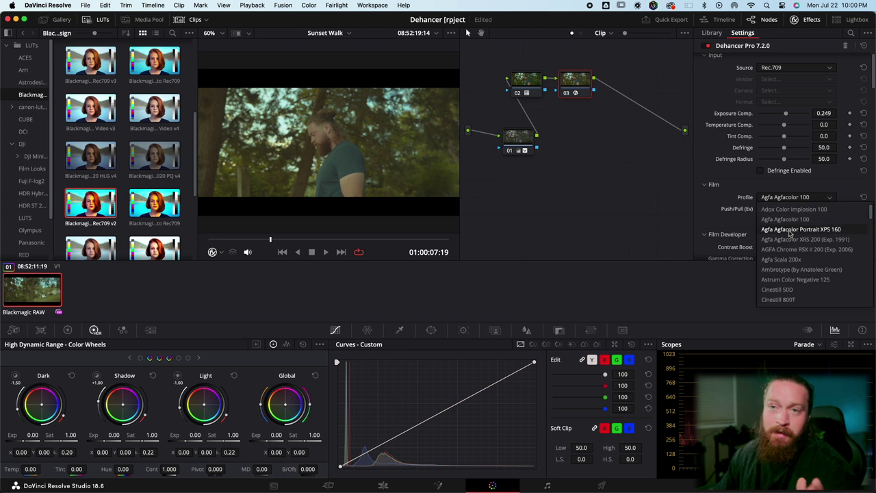
{"action": "left_click", "coordinate": [796, 211]}
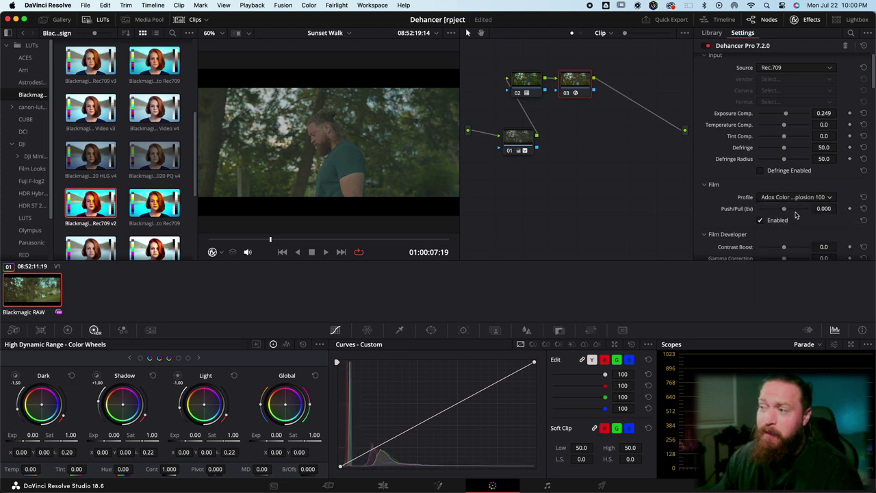
{"action": "left_click", "coordinate": [830, 197]}
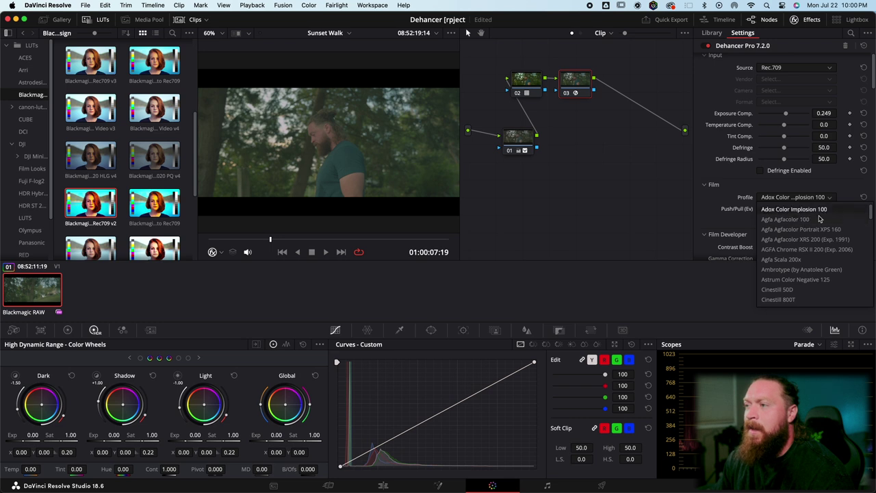
{"action": "scroll", "coordinate": [813, 254], "scroll_direction": "down", "scroll_amount": 8}
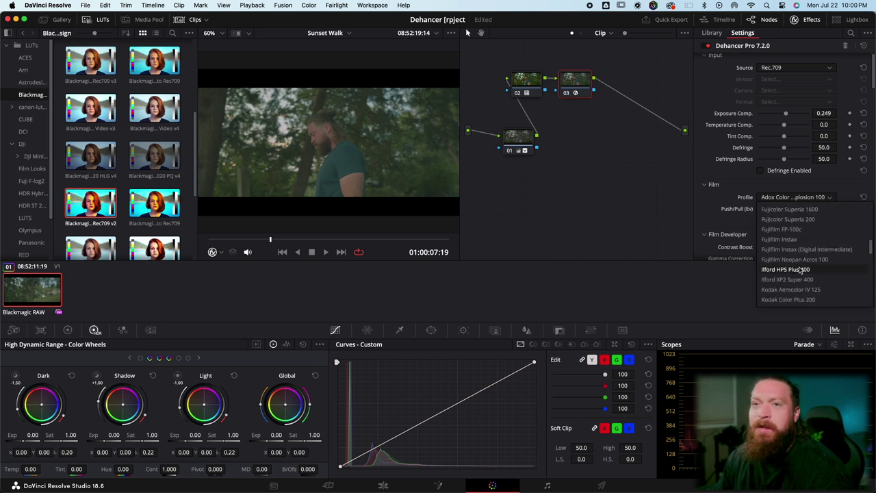
{"action": "scroll", "coordinate": [807, 264], "scroll_direction": "down", "scroll_amount": 4}
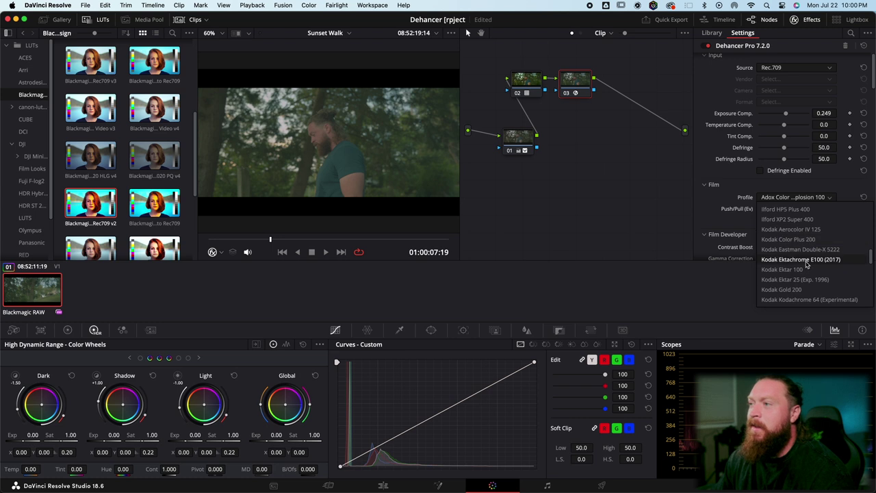
{"action": "left_click", "coordinate": [790, 231]}
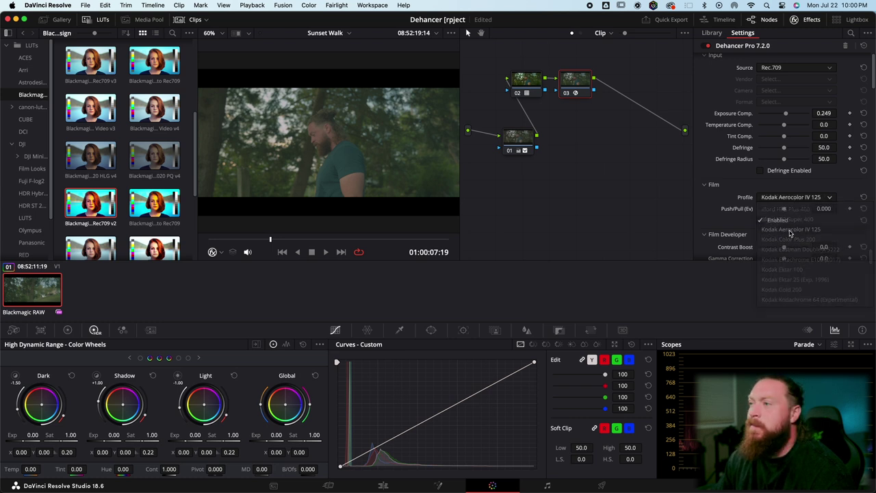
- Try the Kodak Color Plus 200, Kodak Eastman Double-X 5222 and Kodak Ektachrome E100 (2017) film profiles
{"action": "left_click", "coordinate": [833, 198]}
{"action": "left_click", "coordinate": [804, 240]}
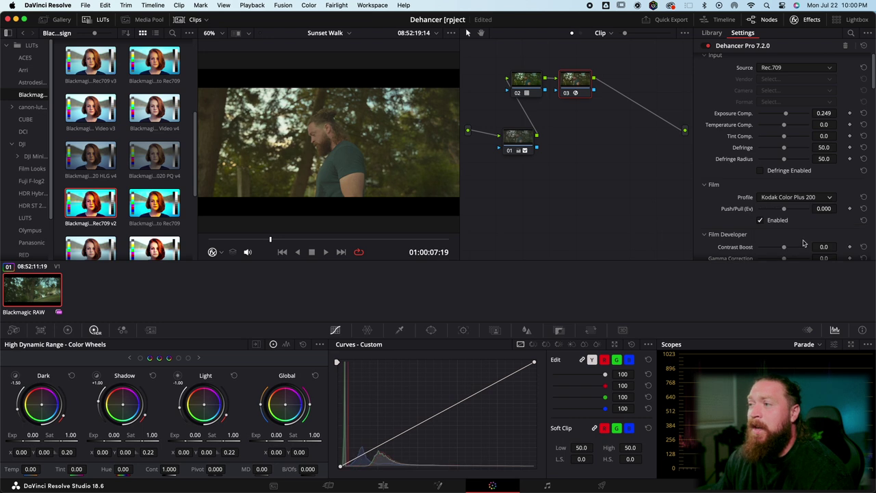
{"action": "left_click", "coordinate": [832, 199]}
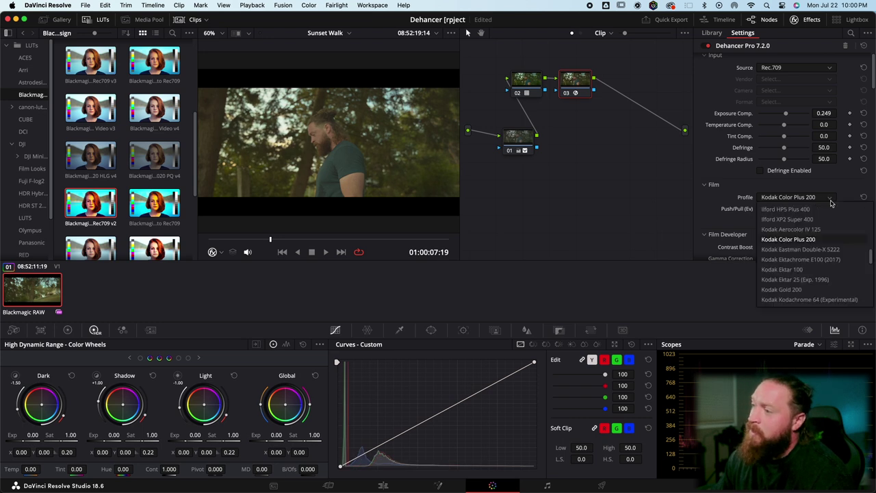
{"action": "left_click", "coordinate": [812, 251]}
{"action": "left_click", "coordinate": [830, 201]}
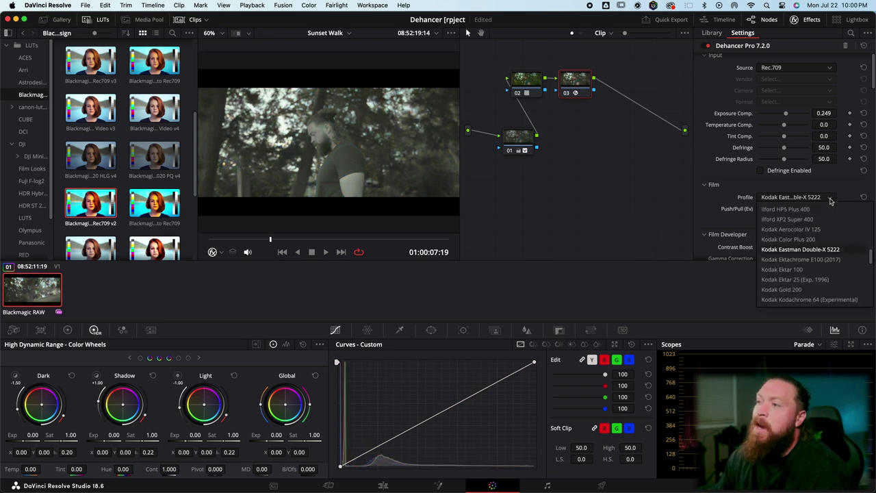
{"action": "left_click", "coordinate": [813, 260]}
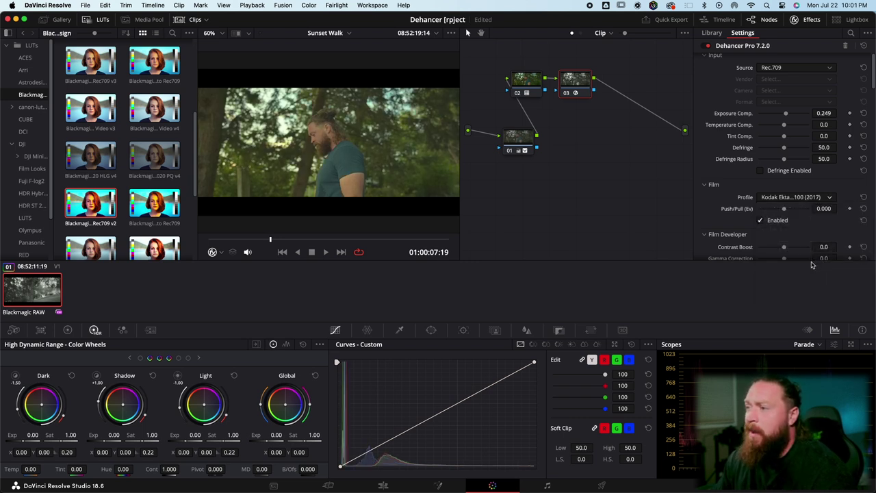
- Try the Kodak Ektar 100, Kodak Ektar 25 (Exp. 1996) and Kodak Gold 200 film profiles
{"action": "left_click", "coordinate": [828, 199]}
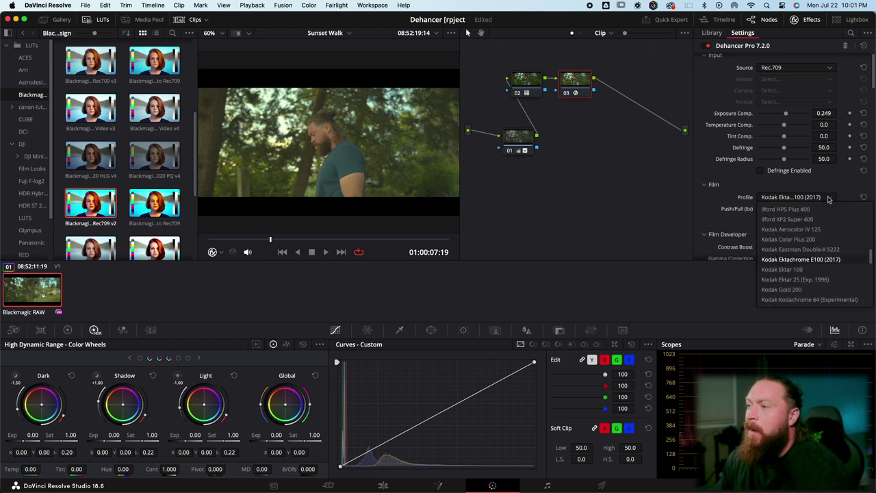
{"action": "left_click", "coordinate": [809, 271]}
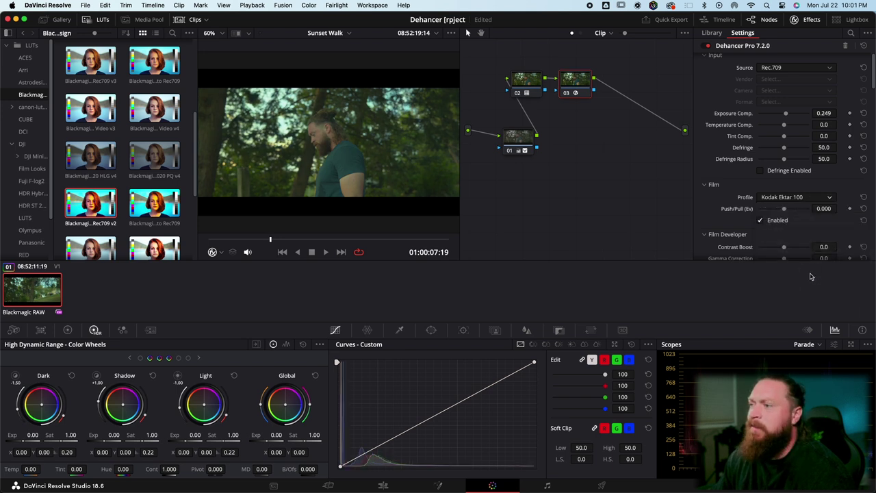
{"action": "left_click", "coordinate": [831, 199]}
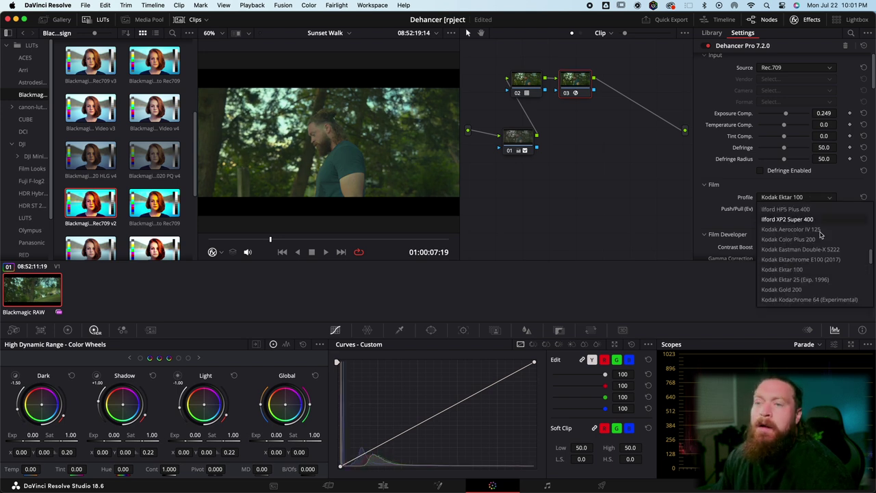
{"action": "left_click", "coordinate": [806, 277]}
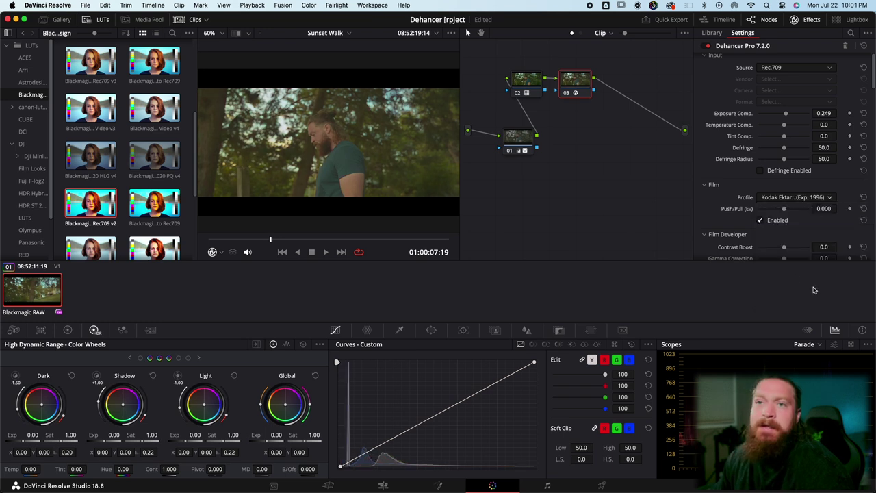
{"action": "left_click", "coordinate": [832, 199]}
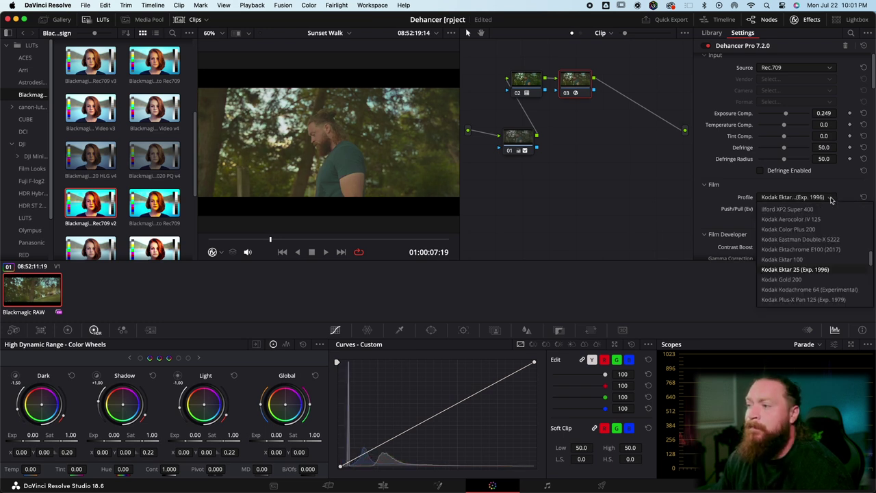
{"action": "left_click", "coordinate": [802, 280]}
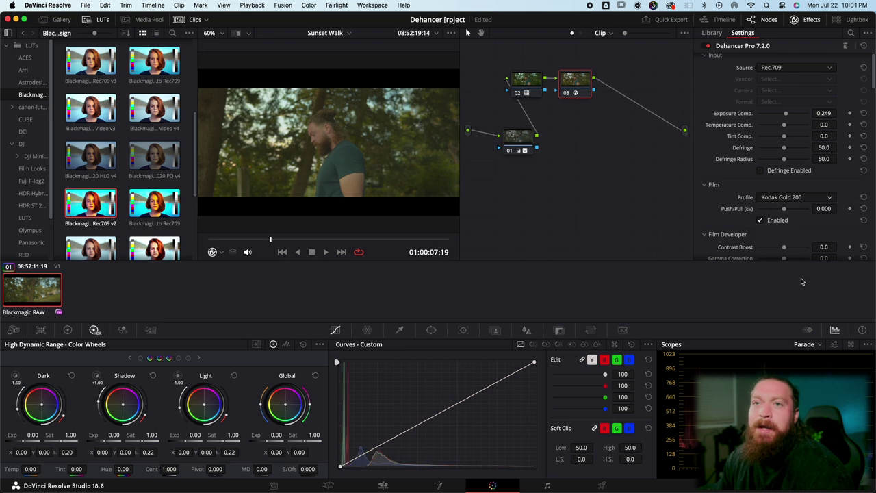
- Try the Kodak Portra 160NC, Kodak Portra 160VC and Kodak Portra 160 film profiles
{"action": "left_click", "coordinate": [832, 200]}
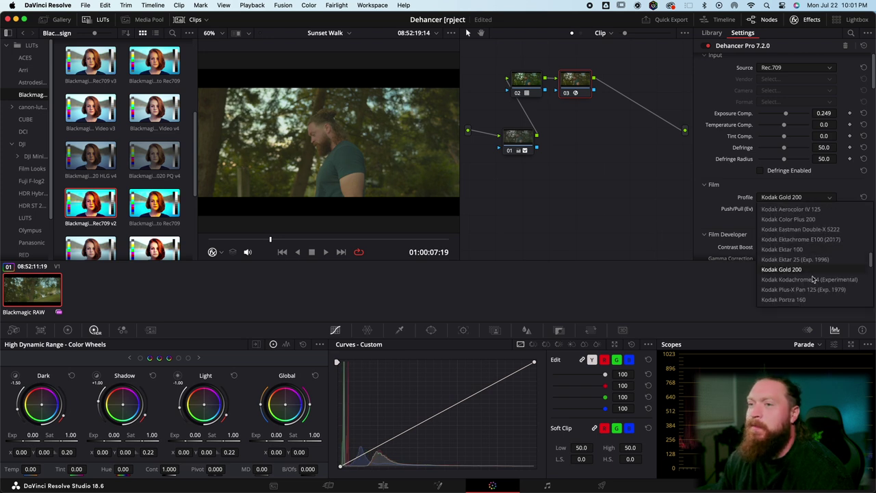
{"action": "left_click", "coordinate": [814, 289]}
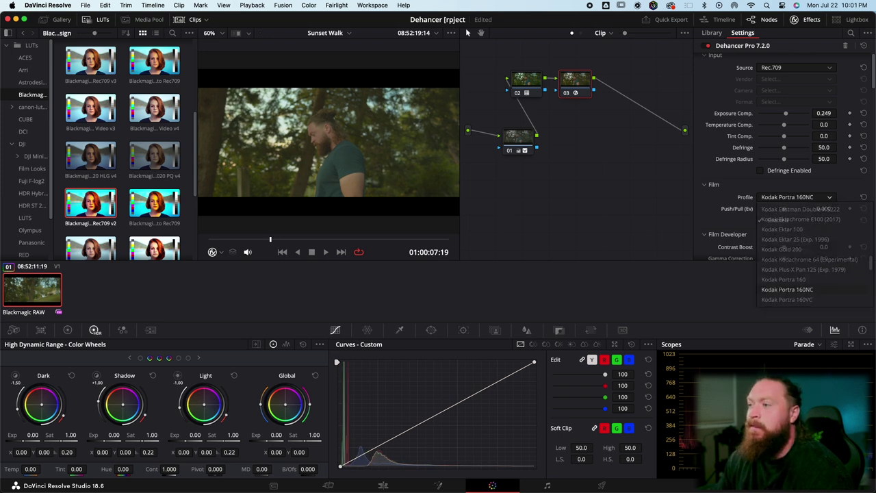
{"action": "left_click", "coordinate": [828, 199]}
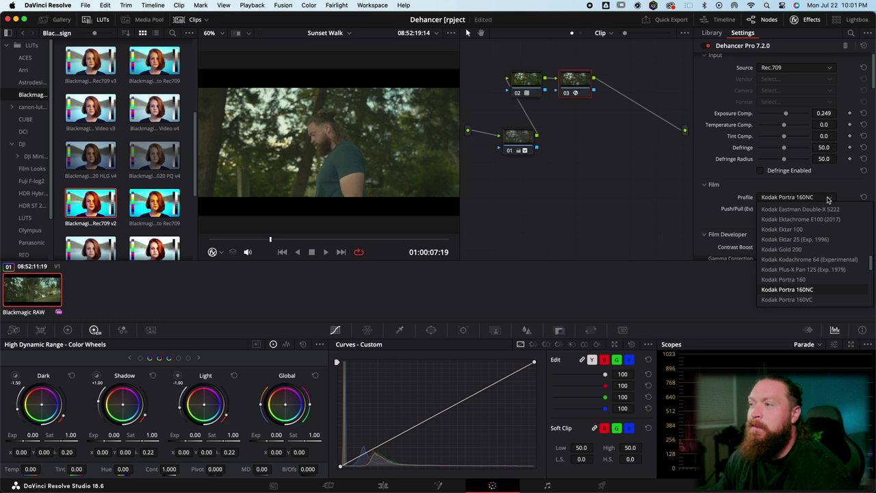
{"action": "left_click", "coordinate": [814, 298]}
{"action": "left_click", "coordinate": [829, 198]}
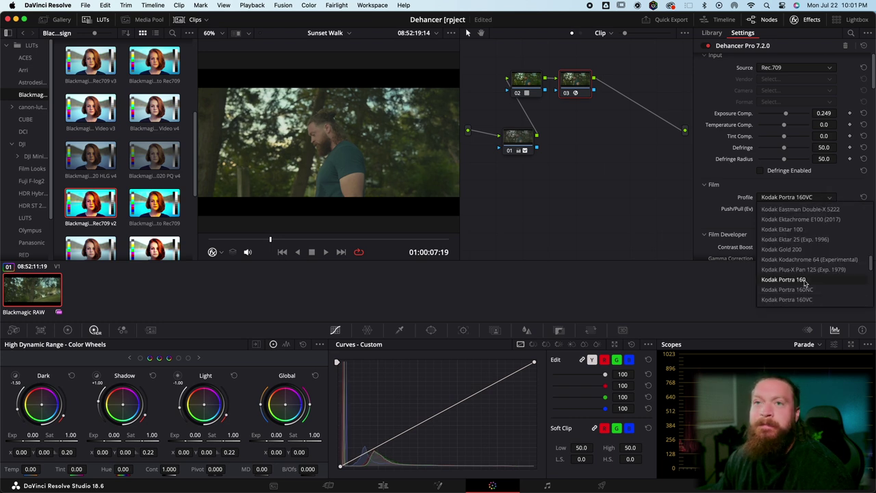
{"action": "left_click", "coordinate": [804, 284]}
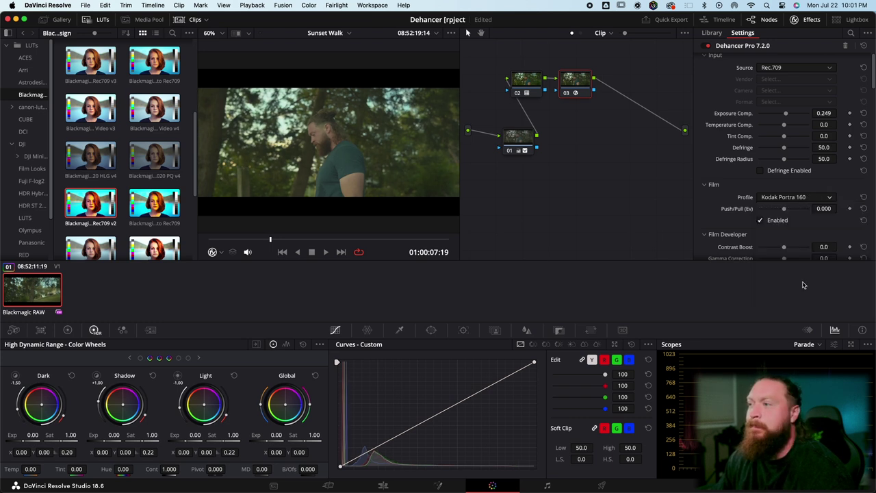
- Compare the Kodak Portra 400 and Kodak Portra 800 film profiles, and choose Kodak Pro Image 100 instead
{"action": "left_click", "coordinate": [829, 201]}
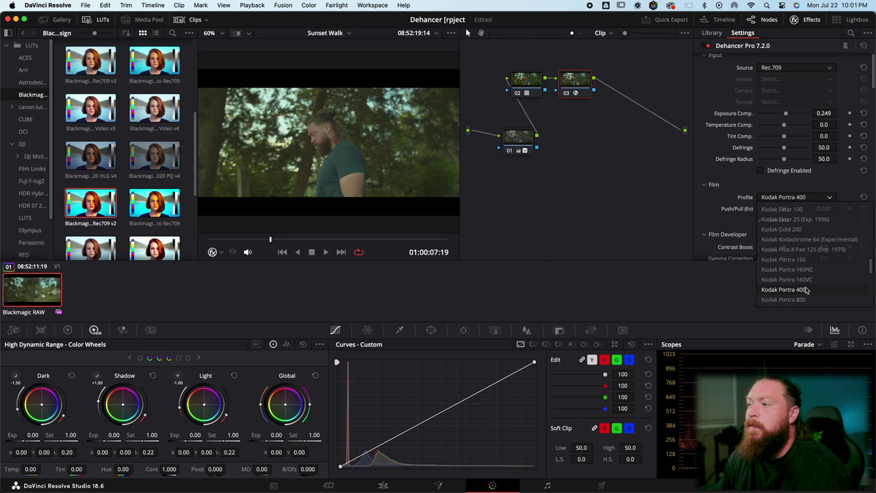
{"action": "left_click", "coordinate": [809, 289]}
{"action": "left_click", "coordinate": [828, 200]}
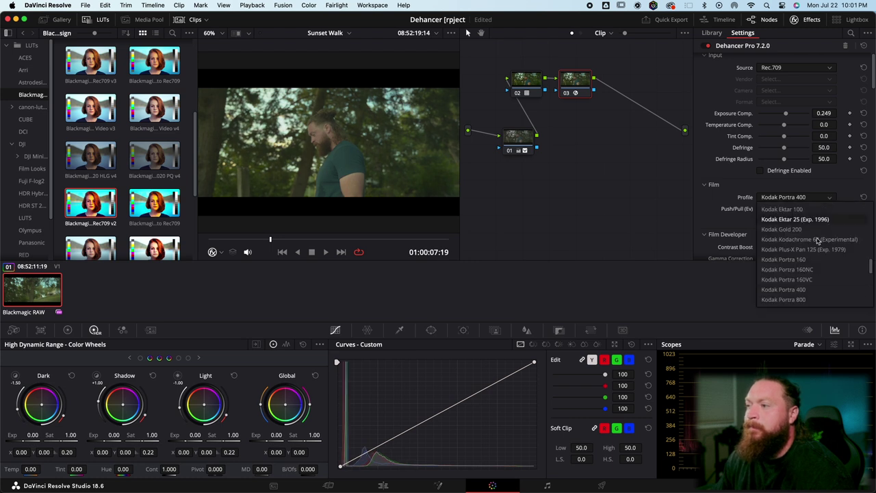
{"action": "left_click", "coordinate": [804, 298]}
{"action": "left_click", "coordinate": [826, 201]}
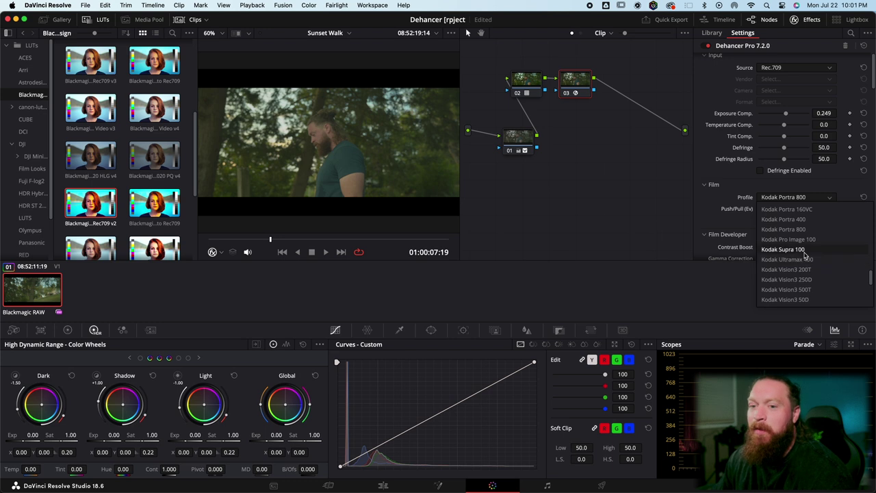
{"action": "left_click", "coordinate": [806, 240]}
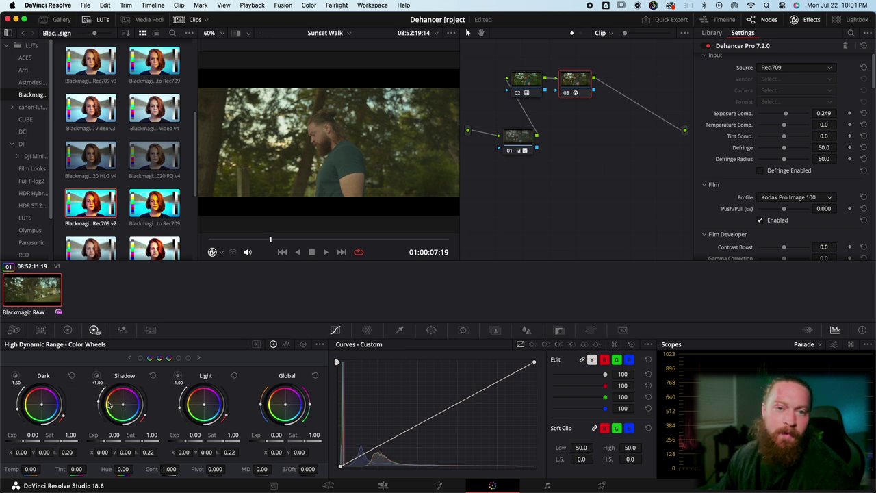
- Review node 01's HDR and primary log wheel adjustments, and return to the Dehancer node 03
{"action": "left_click", "coordinate": [514, 136]}
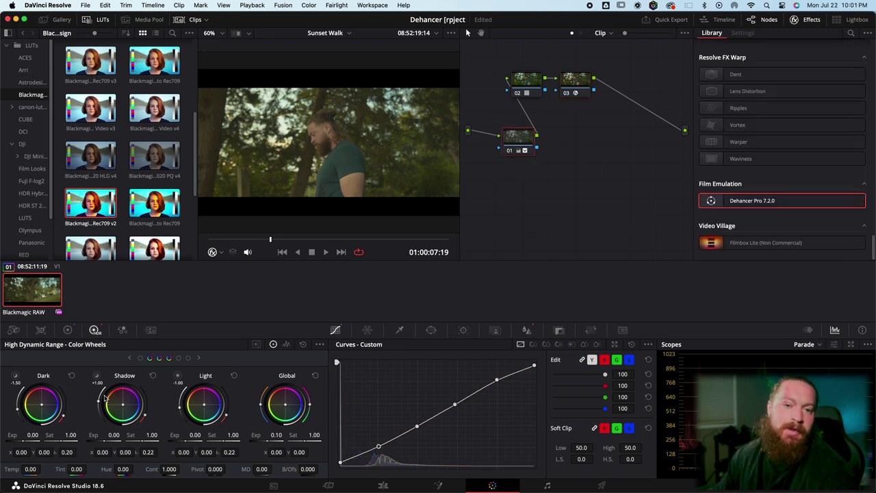
{"action": "left_click", "coordinate": [67, 330]}
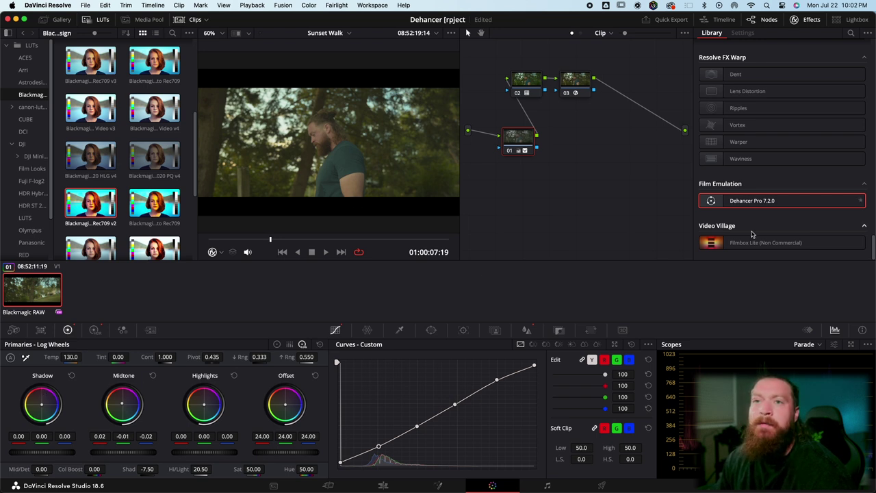
{"action": "left_click", "coordinate": [576, 84]}
- Set the Film Push/Pull to about -0.056 and the Film Developer Contrast Boost to about 39.4
{"action": "scroll", "coordinate": [777, 191], "scroll_direction": "down", "scroll_amount": 2}
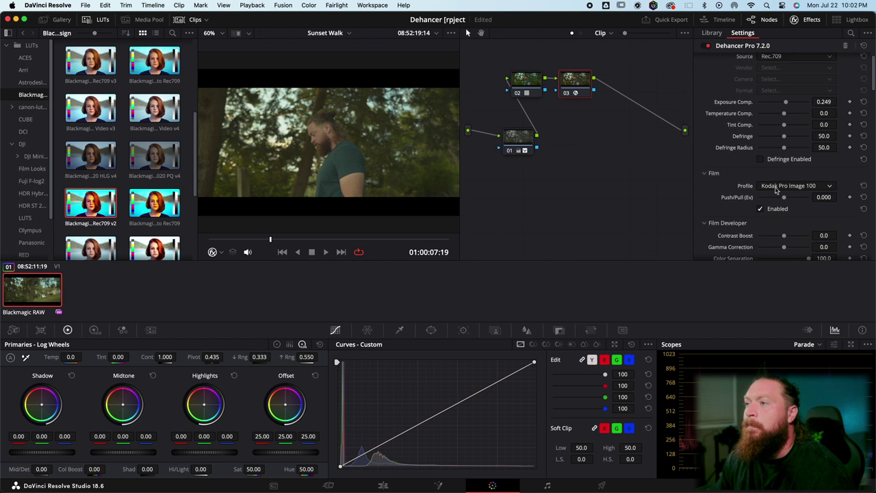
{"action": "mouse_move", "coordinate": [786, 177]}
{"action": "left_mouse_down"}
{"action": "mouse_move", "coordinate": [798, 176]}
{"action": "mouse_move", "coordinate": [784, 175]}
{"action": "left_mouse_up"}
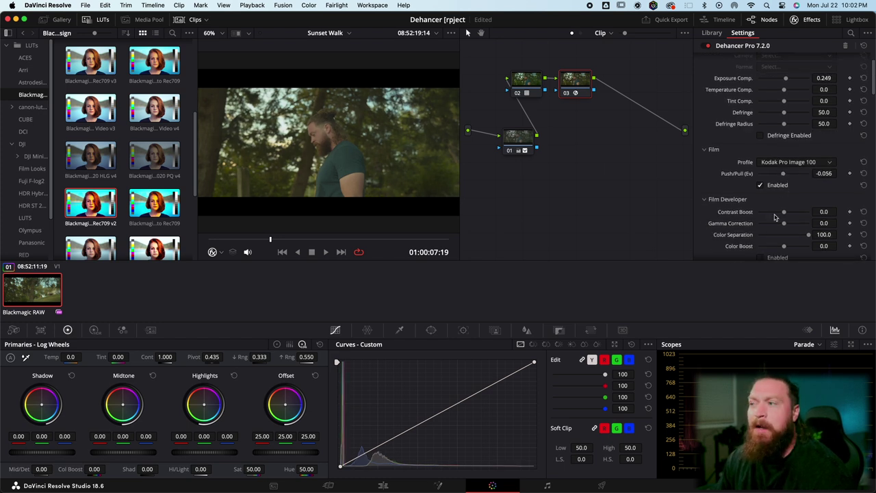
{"action": "scroll", "coordinate": [778, 216], "scroll_direction": "down", "scroll_amount": 2}
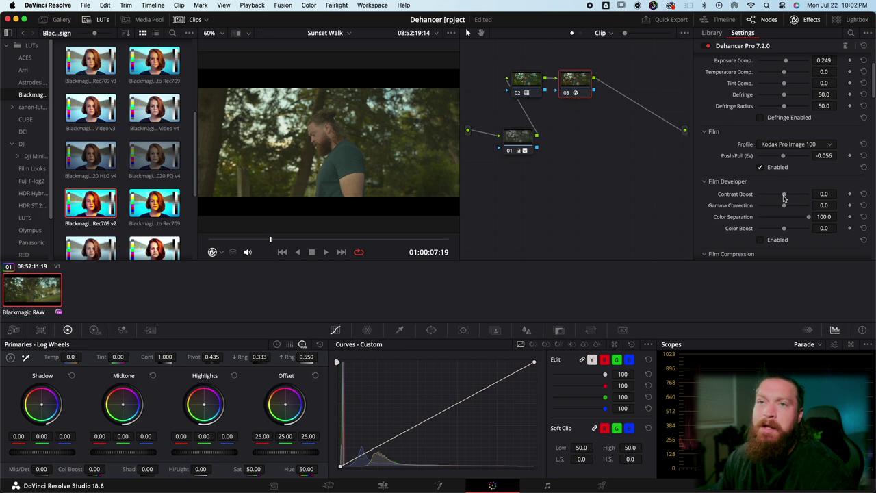
{"action": "left_click_drag", "start_coordinate": [786, 196], "coordinate": [794, 196]}
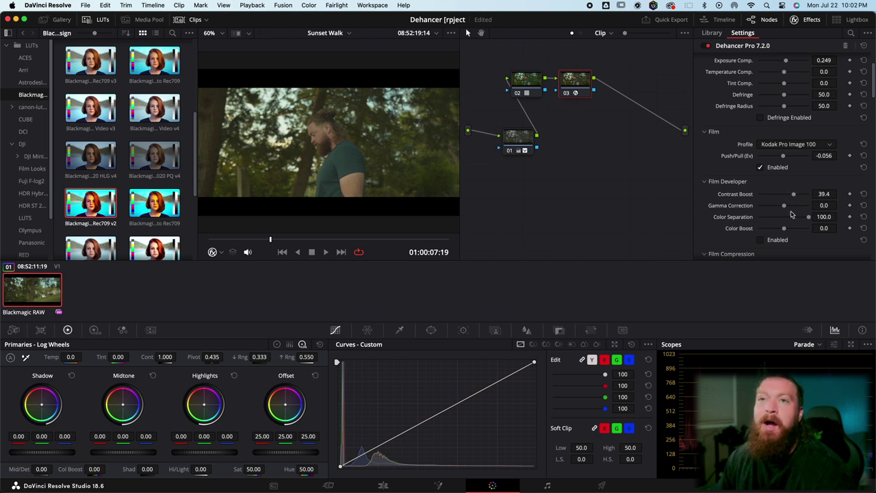
- Enable Dehancer's Film Developer, comparing the image with it on and off and leaving it on
{"action": "left_click", "coordinate": [760, 240]}
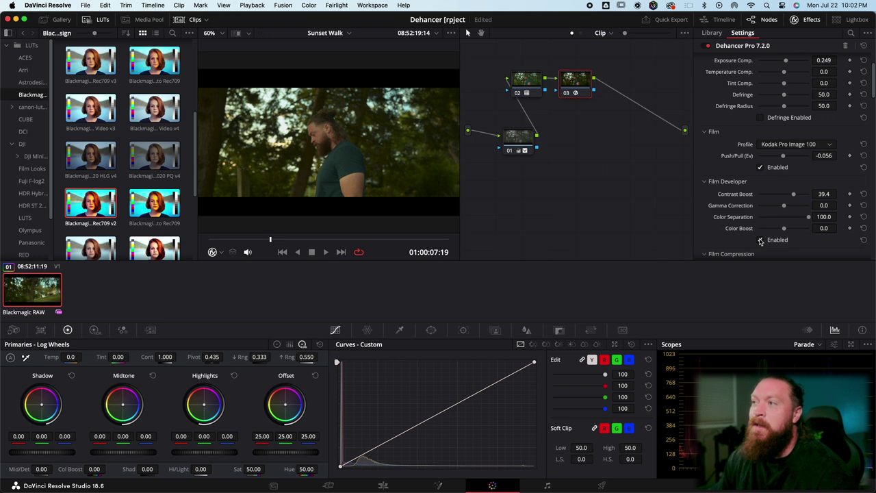
{"action": "left_click", "coordinate": [760, 240]}
{"action": "left_click", "coordinate": [760, 240]}
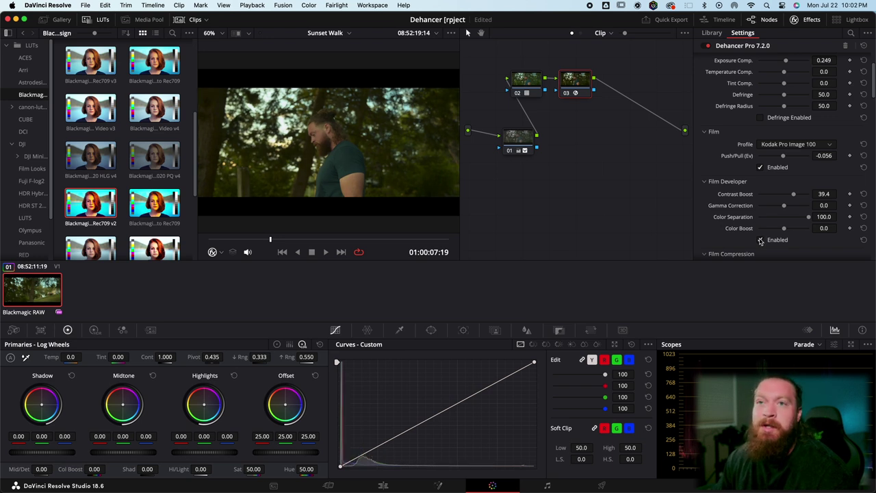
{"action": "left_click", "coordinate": [760, 241]}
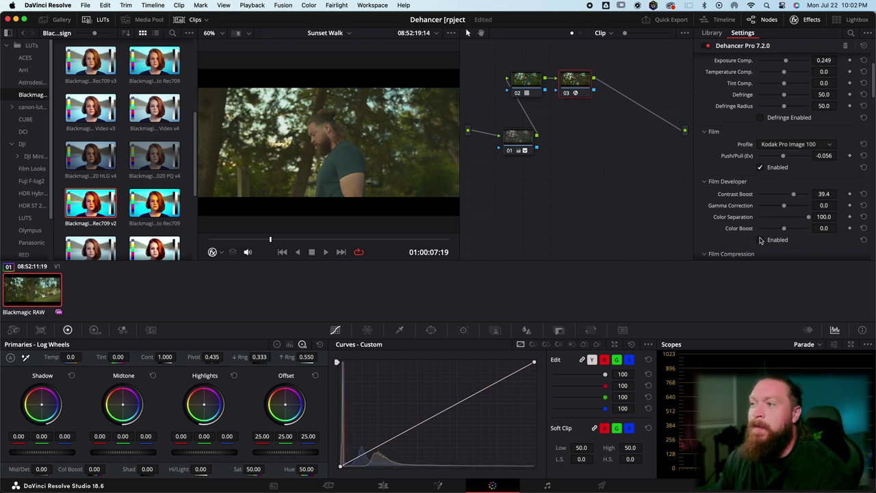
{"action": "left_click", "coordinate": [760, 240]}
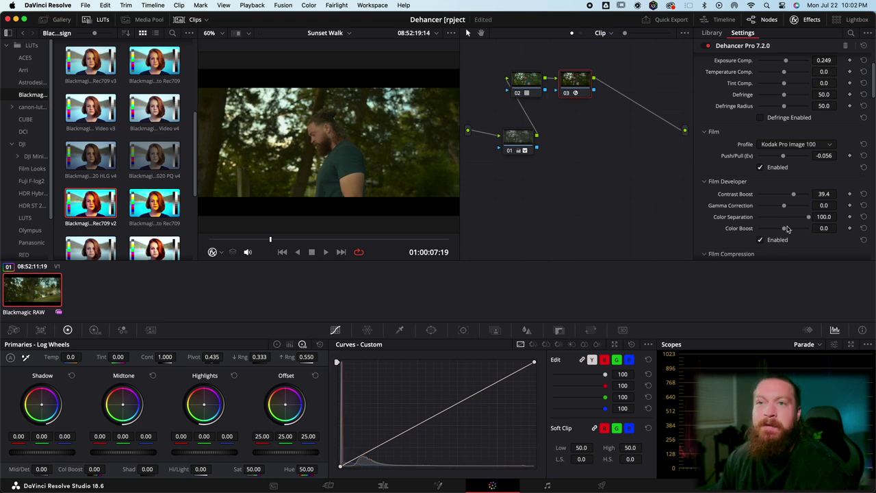
- Try a lower Film Developer Color Separation, keep it at 100, and set the Color Boost to about 10.1
{"action": "scroll", "coordinate": [787, 229], "scroll_direction": "down", "scroll_amount": 1}
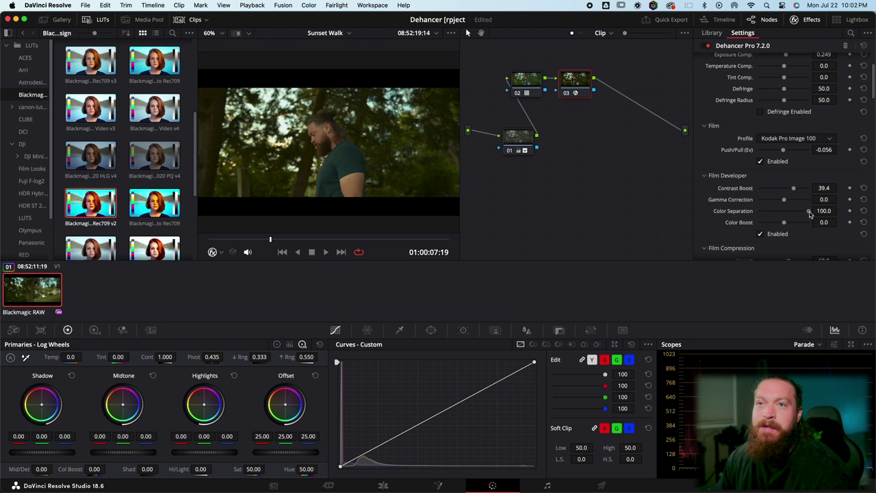
{"action": "left_click_drag", "start_coordinate": [808, 211], "coordinate": [786, 217]}
{"action": "scroll", "coordinate": [787, 226], "scroll_direction": "down", "scroll_amount": 1}
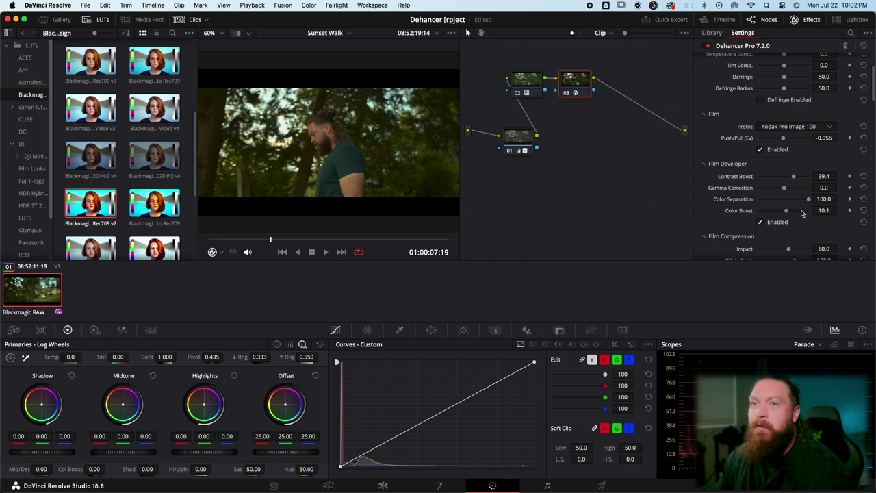
- Enable Film Compression with an Impact of about 62.4, and Expand with Black Point about 2.03 and White Point about 88.6
{"action": "scroll", "coordinate": [791, 215], "scroll_direction": "down", "scroll_amount": 8}
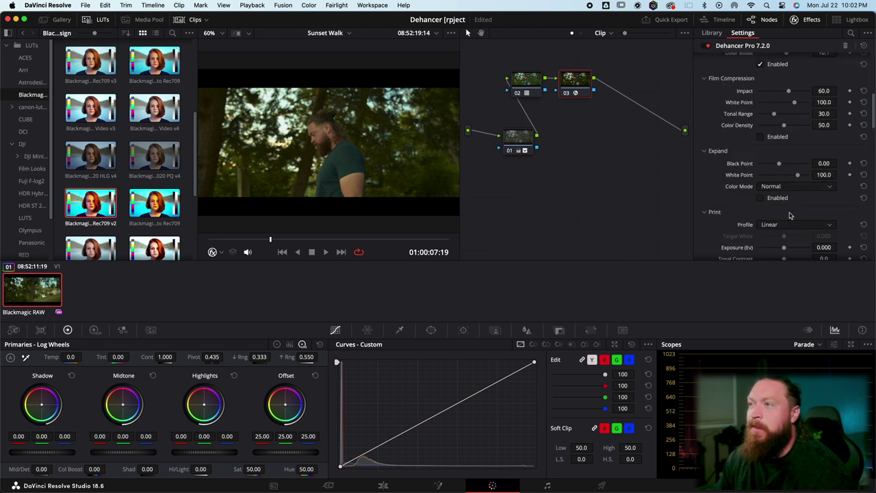
{"action": "scroll", "coordinate": [790, 214], "scroll_direction": "up", "scroll_amount": 1}
{"action": "left_click", "coordinate": [761, 161]}
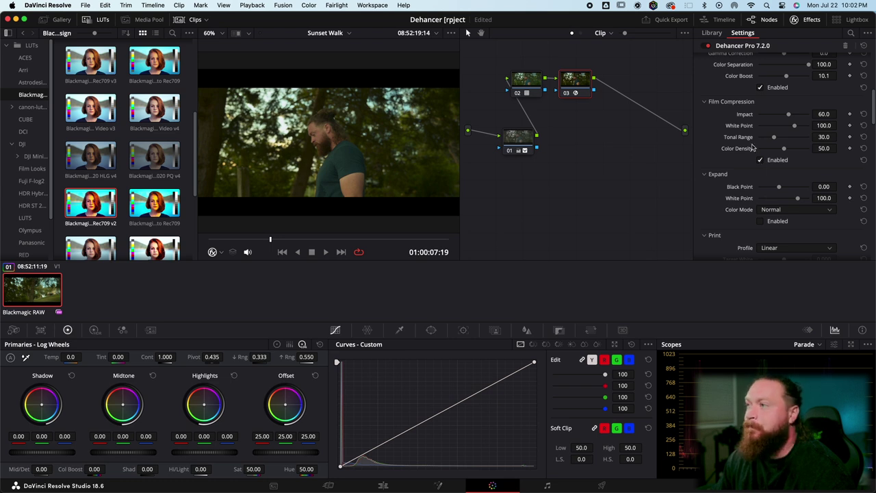
{"action": "mouse_move", "coordinate": [789, 117]}
{"action": "left_mouse_down"}
{"action": "mouse_move", "coordinate": [809, 117]}
{"action": "mouse_move", "coordinate": [749, 121]}
{"action": "mouse_move", "coordinate": [816, 120]}
{"action": "mouse_move", "coordinate": [792, 125]}
{"action": "left_mouse_up"}
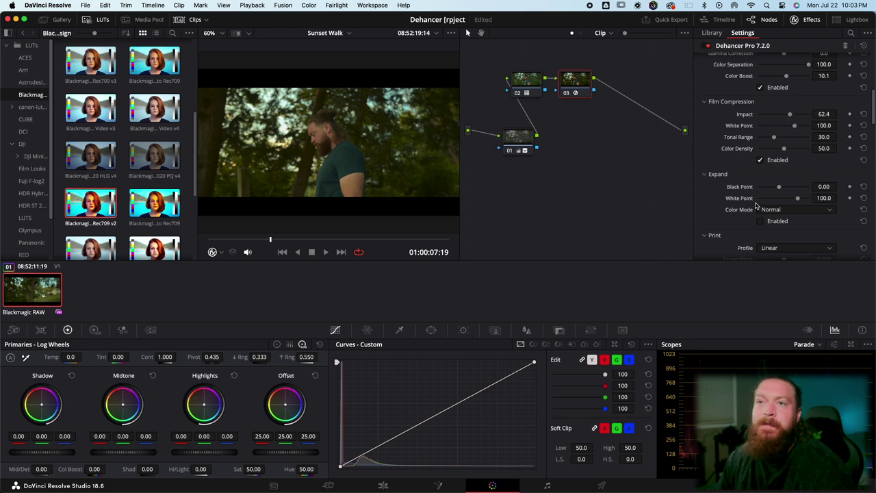
{"action": "scroll", "coordinate": [758, 206], "scroll_direction": "down", "scroll_amount": 1}
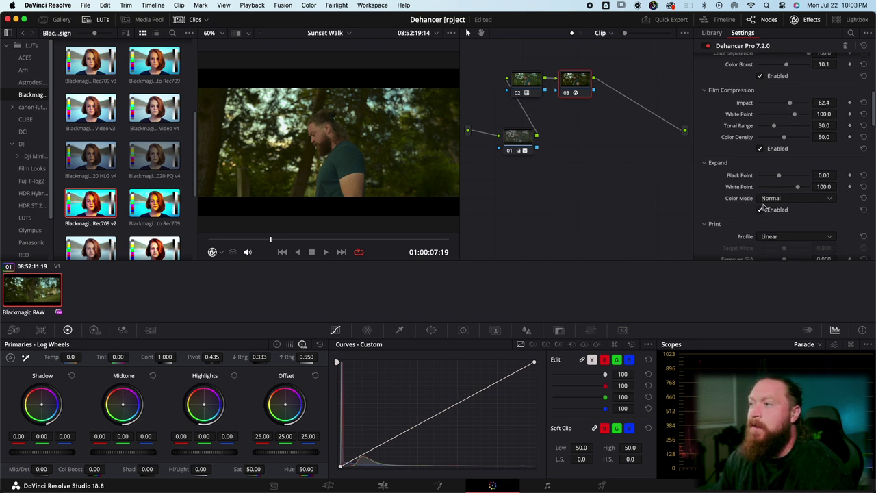
{"action": "left_click_drag", "start_coordinate": [779, 176], "coordinate": [792, 190]}
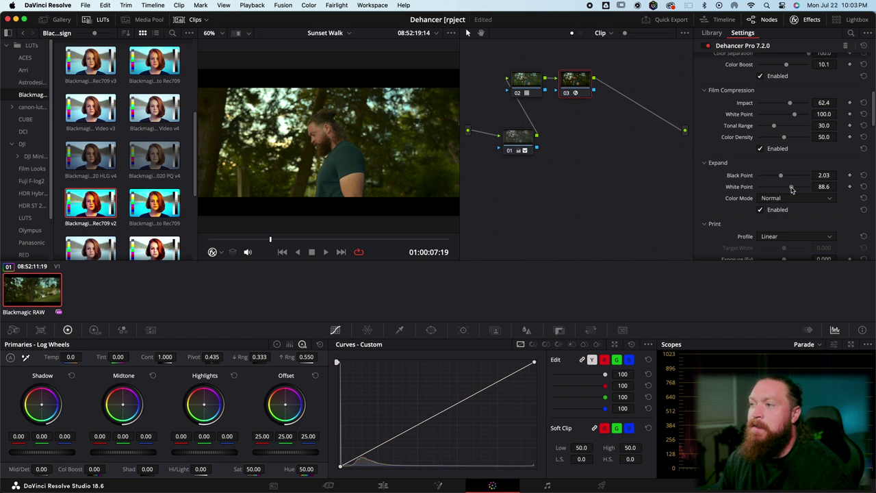
- Enable Dehancer's Print emulation and apply the Fujifilm 3513 Print film profile
{"action": "scroll", "coordinate": [735, 211], "scroll_direction": "down", "scroll_amount": 3}
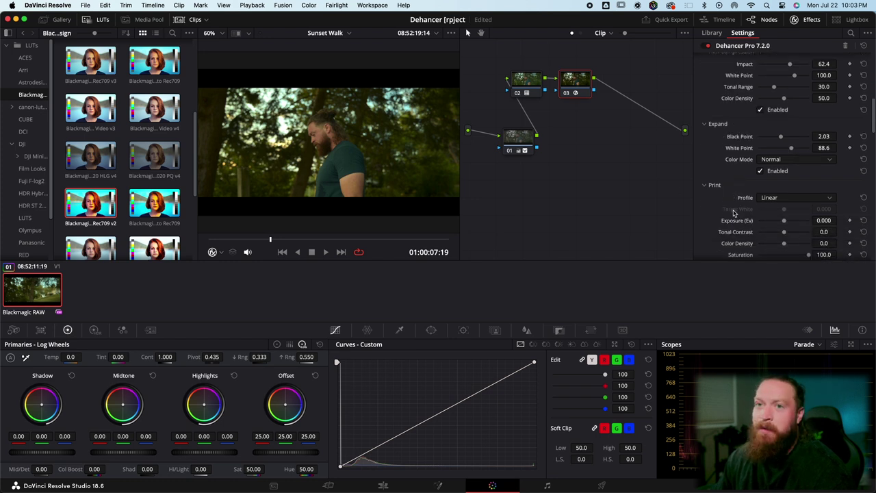
{"action": "scroll", "coordinate": [759, 244], "scroll_direction": "down", "scroll_amount": 3}
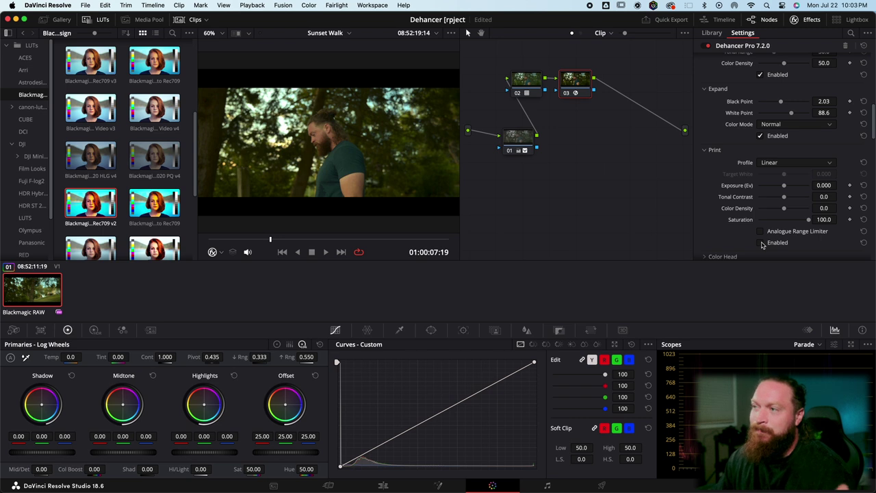
{"action": "left_click", "coordinate": [761, 243]}
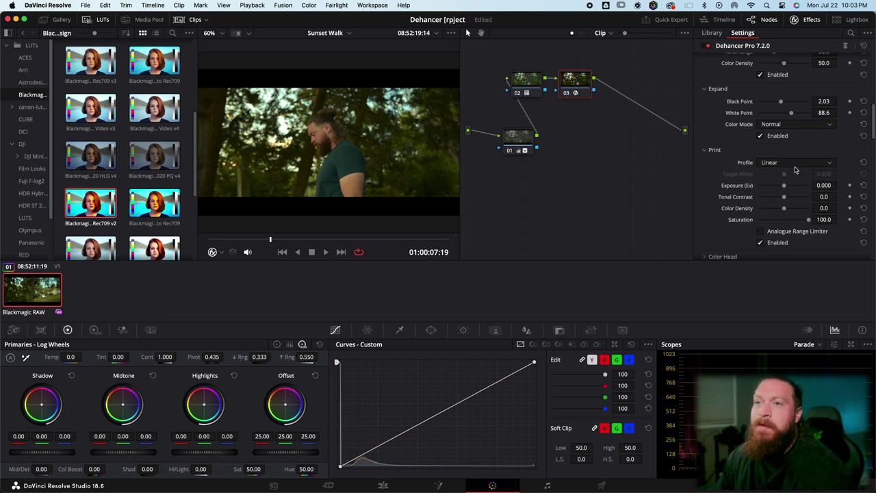
{"action": "left_click", "coordinate": [829, 163]}
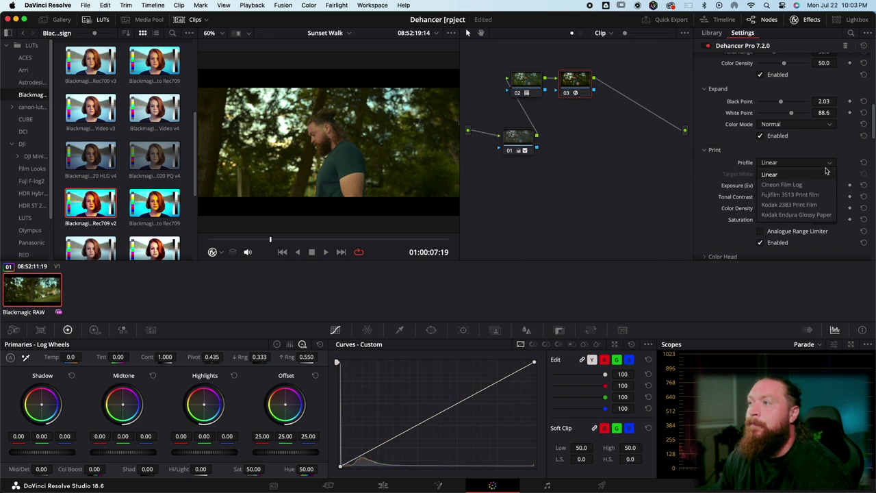
{"action": "left_click", "coordinate": [821, 196]}
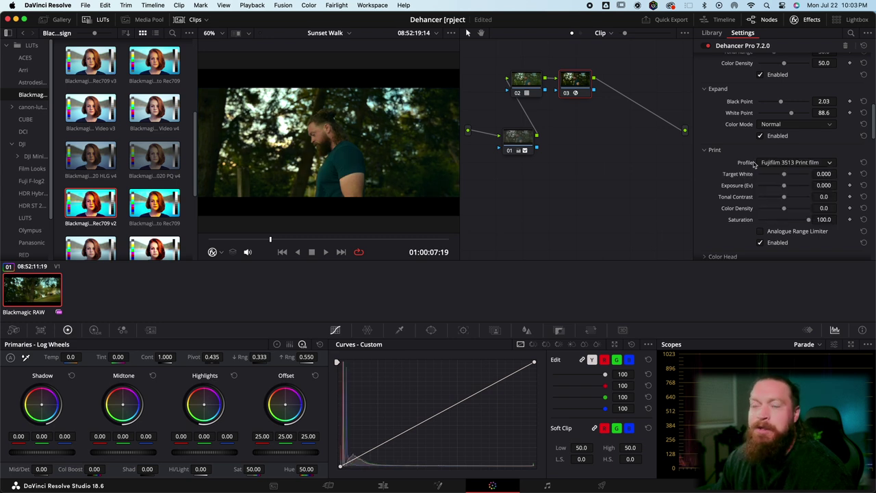
- Compare the Kodak 2383 Print Film and Kodak Endura Glossy Paper print profiles, and choose Kodak 2383 Print Film
{"action": "left_click", "coordinate": [831, 165]}
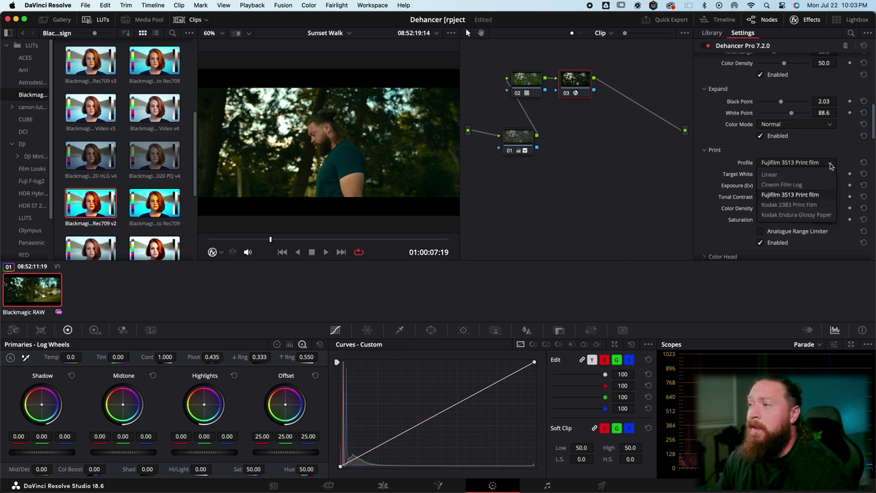
{"action": "left_click", "coordinate": [812, 205]}
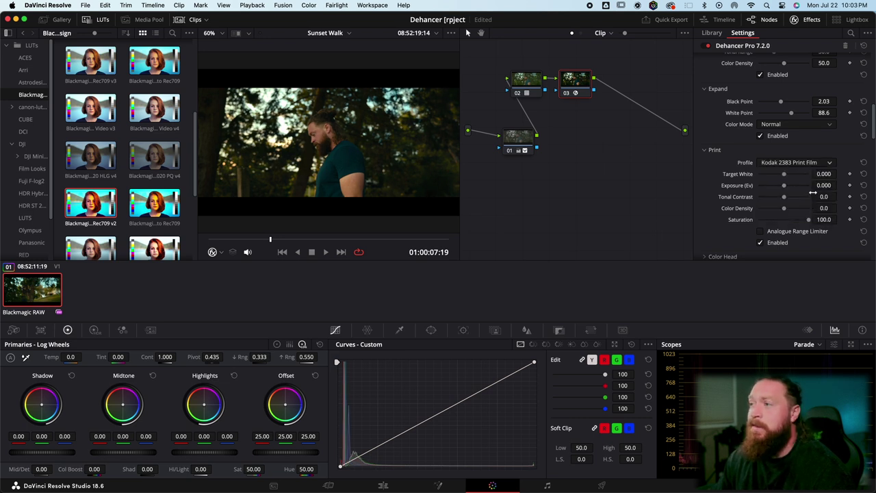
{"action": "left_click", "coordinate": [830, 165]}
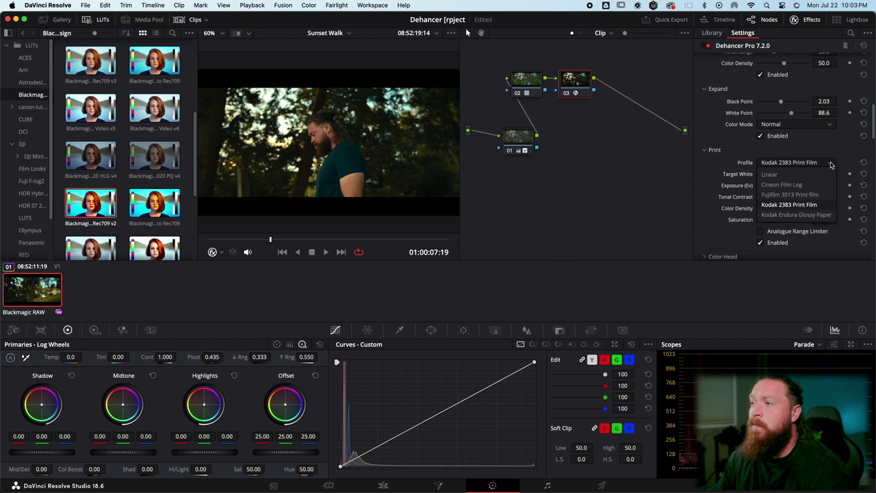
{"action": "left_click", "coordinate": [814, 215]}
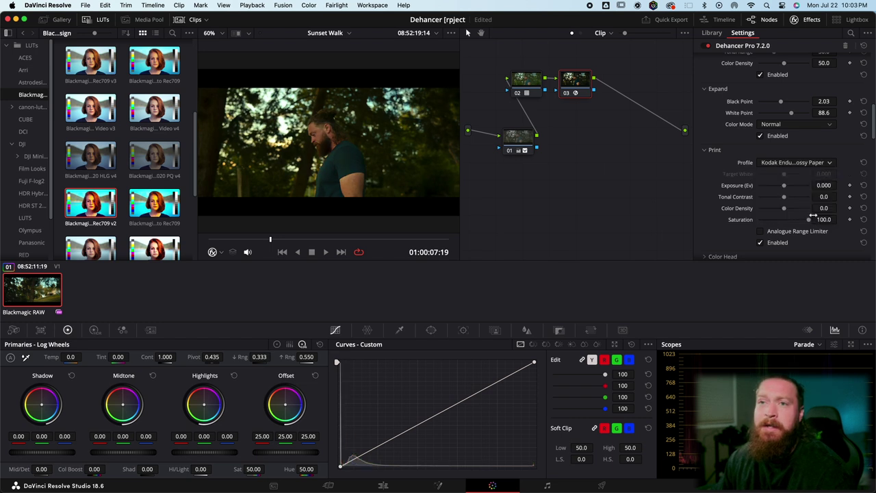
{"action": "left_click", "coordinate": [831, 164]}
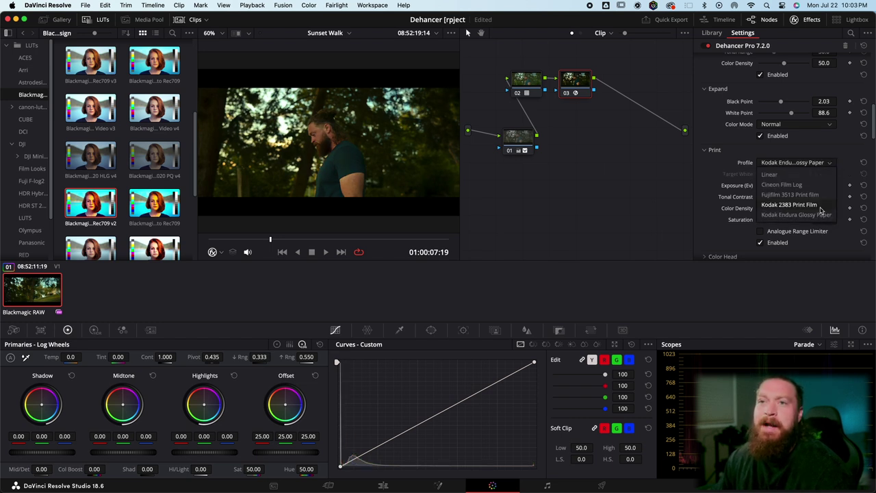
{"action": "left_click", "coordinate": [821, 207]}
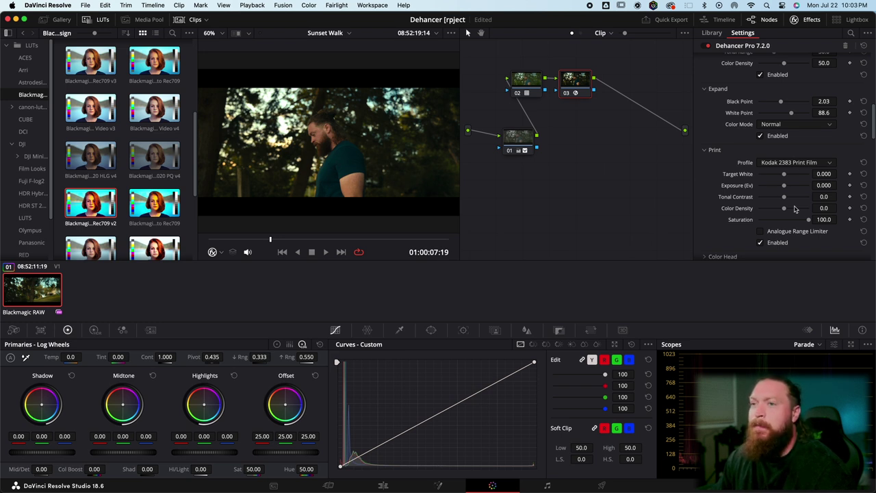
- Set the Print Tonal Contrast to about -2.3, Target White to about -0.128 and Color Density to about 2.8
{"action": "left_click_drag", "start_coordinate": [786, 199], "coordinate": [782, 198]}
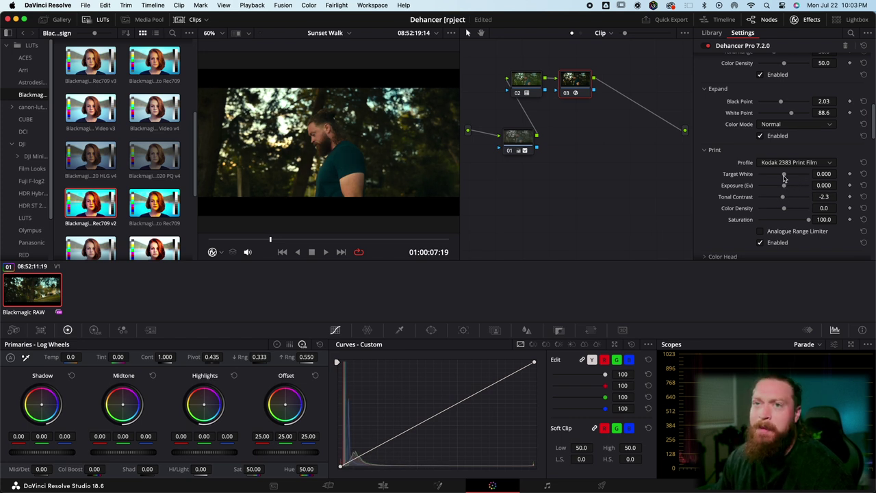
{"action": "mouse_move", "coordinate": [785, 177]}
{"action": "left_mouse_down"}
{"action": "mouse_move", "coordinate": [798, 176]}
{"action": "mouse_move", "coordinate": [765, 176]}
{"action": "mouse_move", "coordinate": [819, 178]}
{"action": "mouse_move", "coordinate": [766, 184]}
{"action": "mouse_move", "coordinate": [783, 186]}
{"action": "left_mouse_up"}
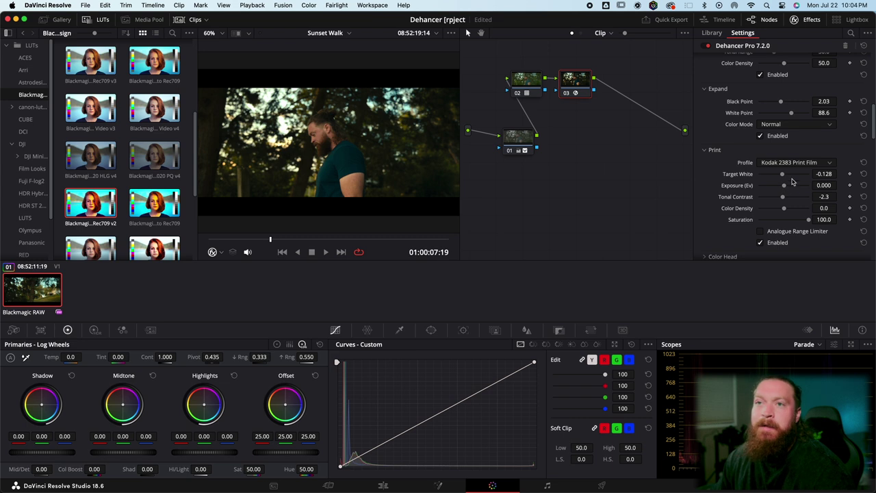
{"action": "scroll", "coordinate": [778, 207], "scroll_direction": "down", "scroll_amount": 2}
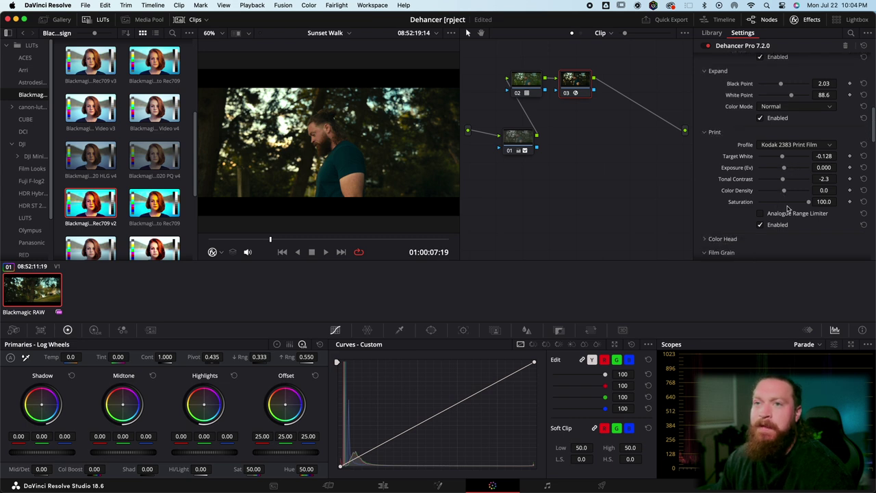
{"action": "scroll", "coordinate": [789, 209], "scroll_direction": "down", "scroll_amount": 2}
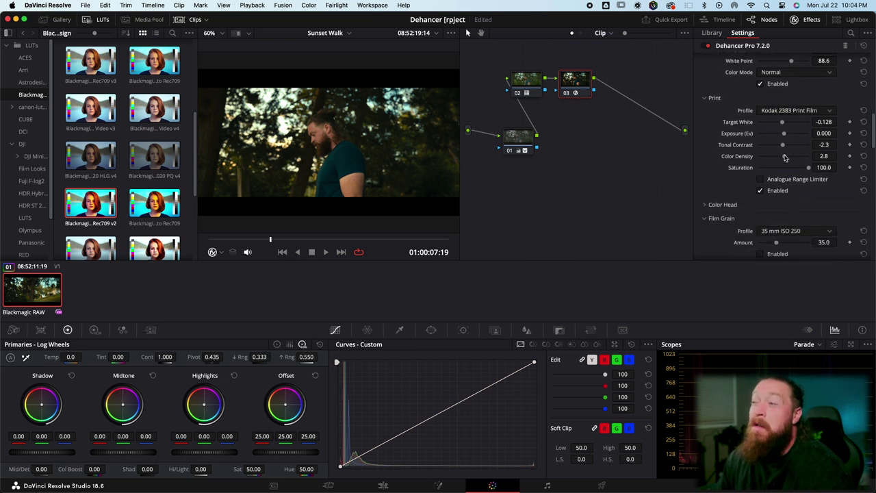
{"action": "mouse_move", "coordinate": [785, 158]}
{"action": "left_mouse_down"}
{"action": "mouse_move", "coordinate": [821, 158]}
{"action": "mouse_move", "coordinate": [772, 165]}
{"action": "mouse_move", "coordinate": [786, 165]}
{"action": "left_mouse_up"}
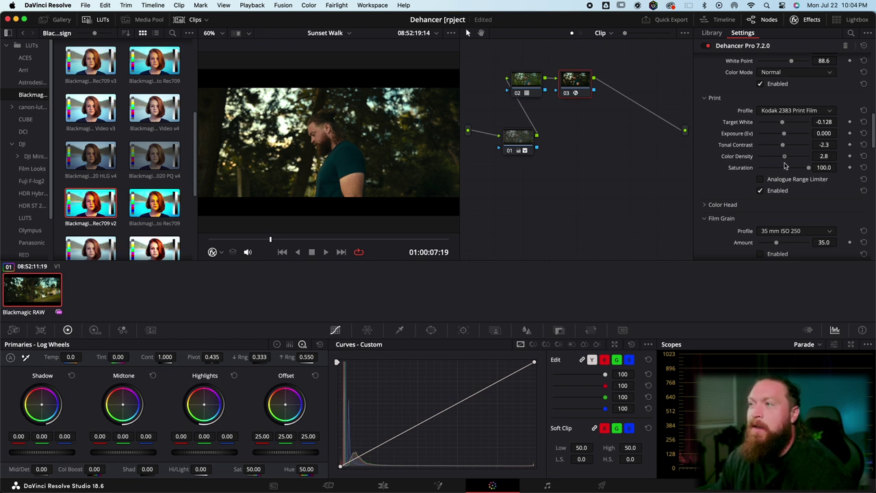
- Enable Dehancer's Color Head, trying Yellow-Blue at about -31.6 and at a bluer value before returning it to 0
{"action": "scroll", "coordinate": [785, 186], "scroll_direction": "down", "scroll_amount": 1}
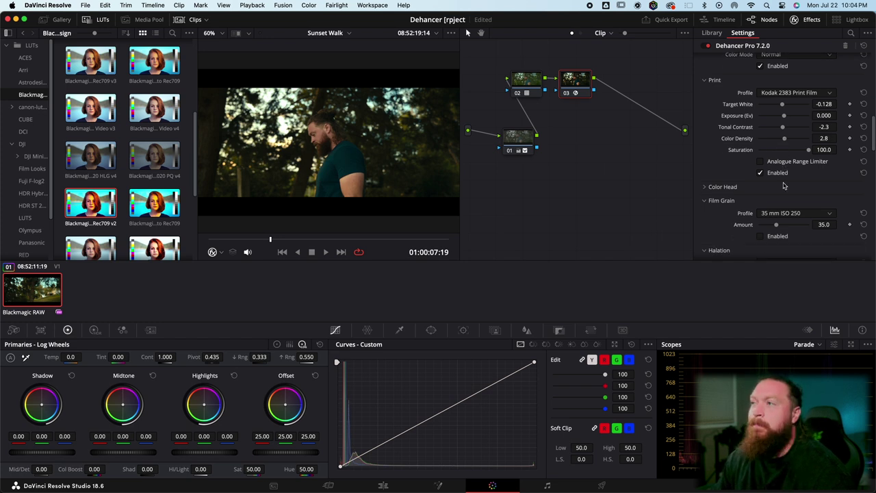
{"action": "left_click", "coordinate": [705, 190]}
{"action": "scroll", "coordinate": [781, 184], "scroll_direction": "down", "scroll_amount": 4}
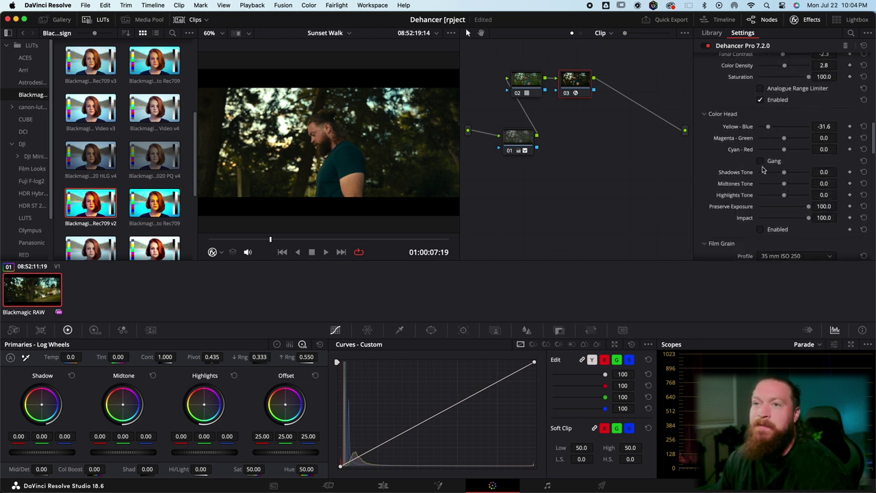
{"action": "left_click", "coordinate": [761, 230]}
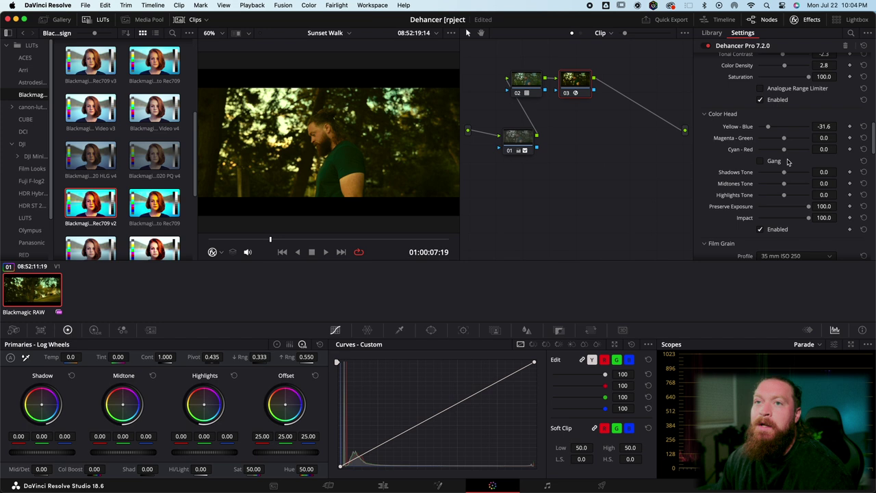
{"action": "left_click", "coordinate": [794, 126]}
- Gang the Color Head color sliders, compare about 22.5 and -24.3, and settle all three at about -2.3
{"action": "left_click", "coordinate": [760, 162]}
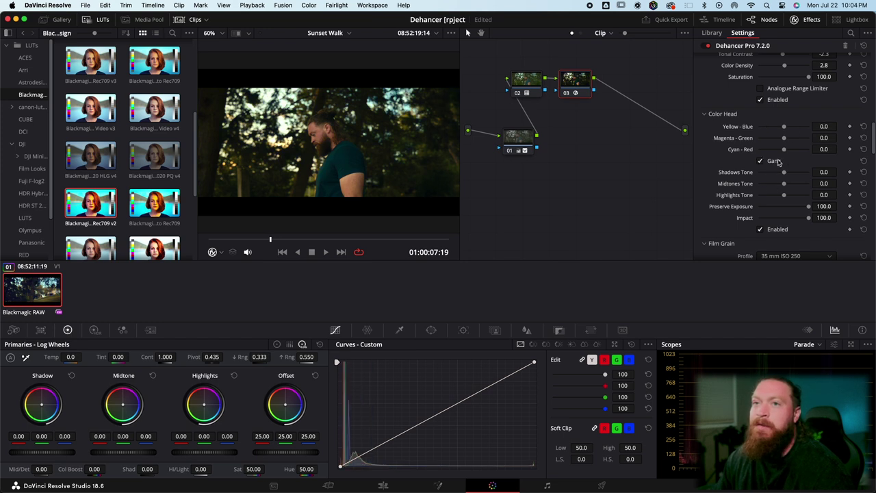
{"action": "left_click", "coordinate": [795, 139]}
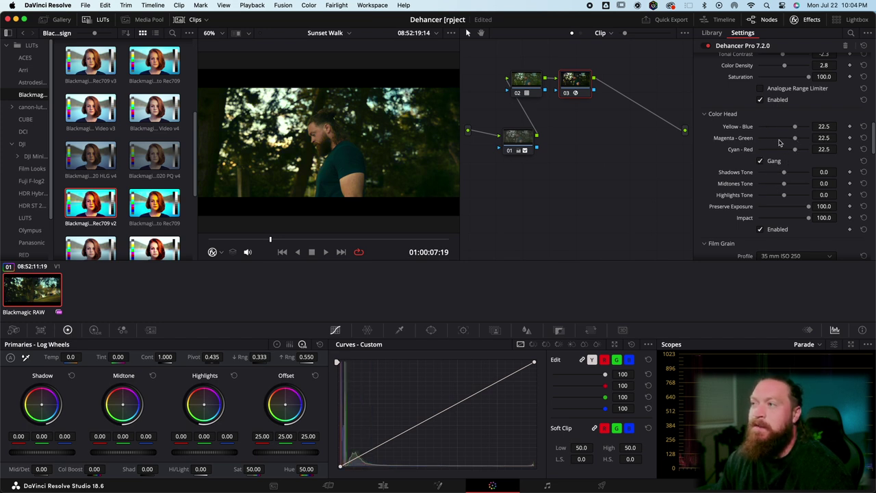
{"action": "left_click", "coordinate": [772, 140]}
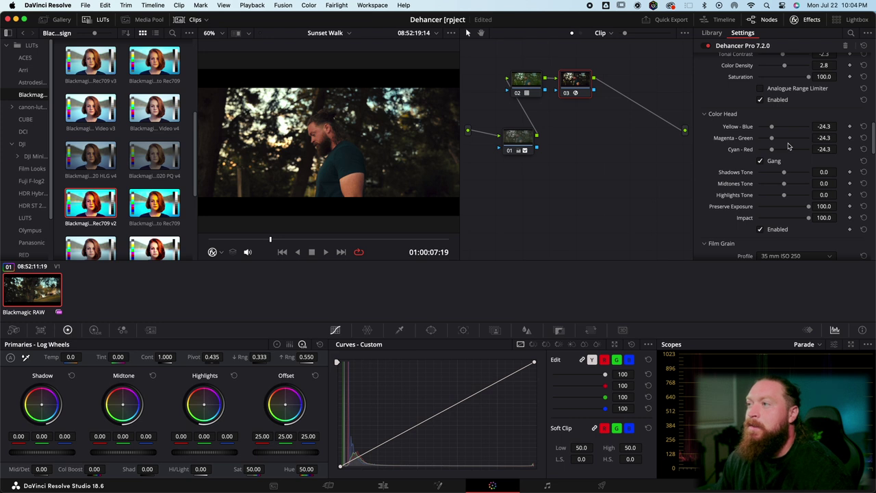
{"action": "left_click", "coordinate": [784, 140]}
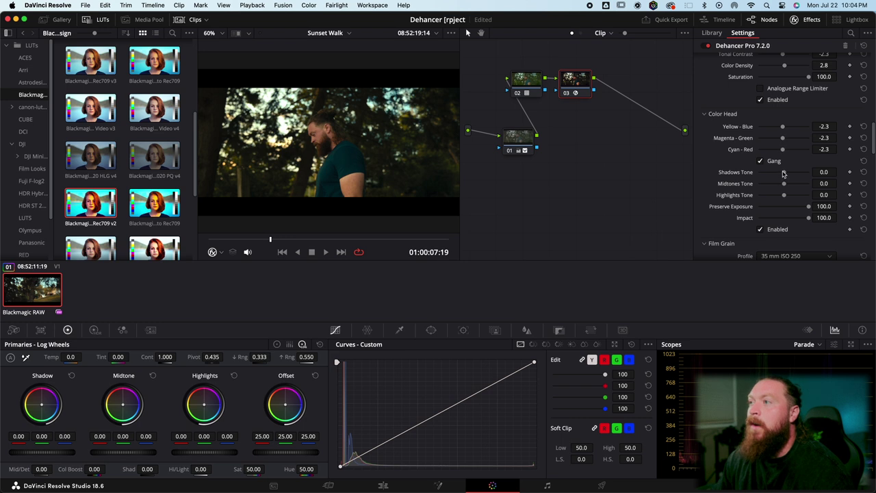
- Set the Color Head Shadows Tone to about -6.4, Midtones Tone to about 8.3 and Highlights Tone to about 10.1
{"action": "mouse_move", "coordinate": [785, 171]}
{"action": "left_mouse_down"}
{"action": "mouse_move", "coordinate": [804, 172]}
{"action": "mouse_move", "coordinate": [766, 168]}
{"action": "mouse_move", "coordinate": [785, 167]}
{"action": "left_mouse_up"}
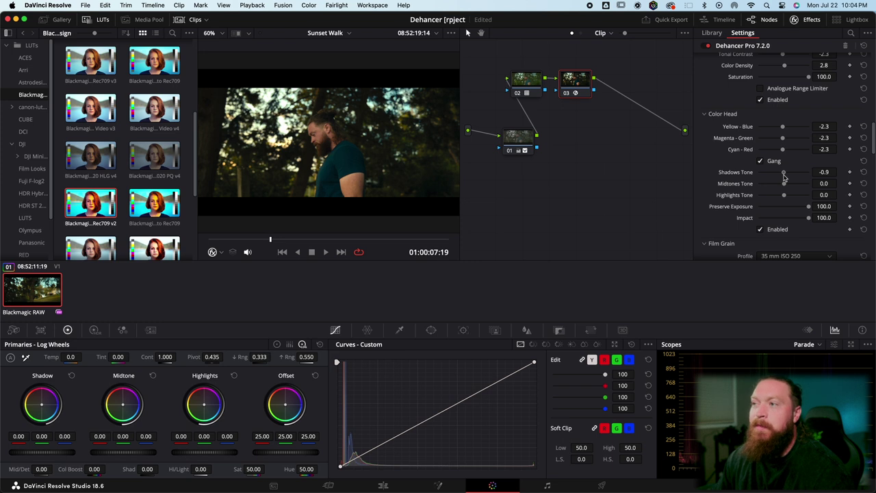
{"action": "left_click_drag", "start_coordinate": [786, 176], "coordinate": [783, 177]}
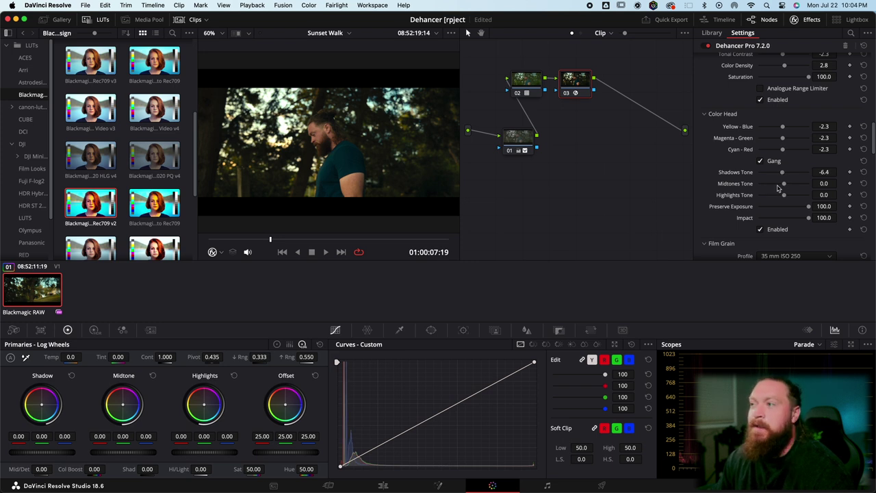
{"action": "left_click_drag", "start_coordinate": [781, 186], "coordinate": [787, 197]}
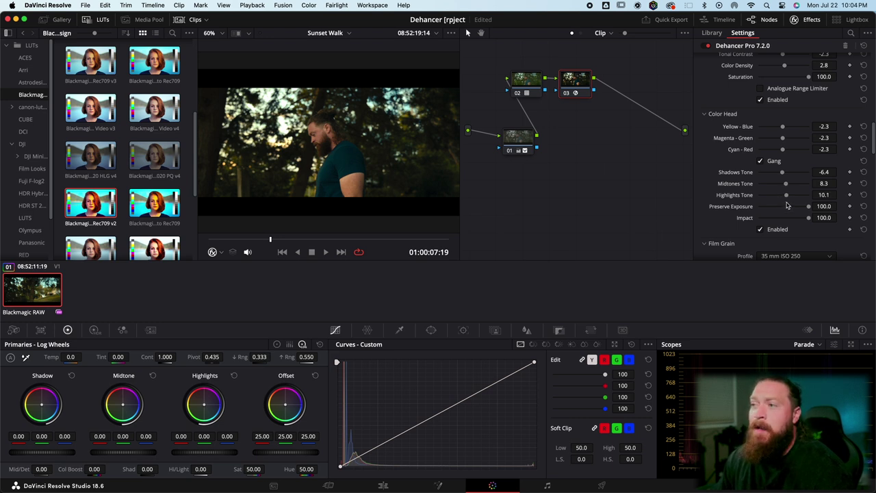
- Enable Dehancer's Film Grain effect on node 03
{"action": "scroll", "coordinate": [787, 206], "scroll_direction": "down", "scroll_amount": 3}
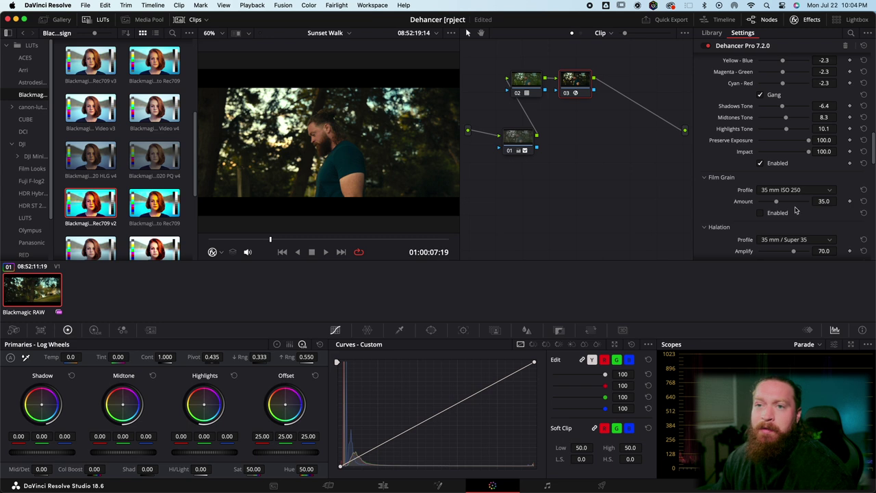
{"action": "left_click", "coordinate": [761, 214]}
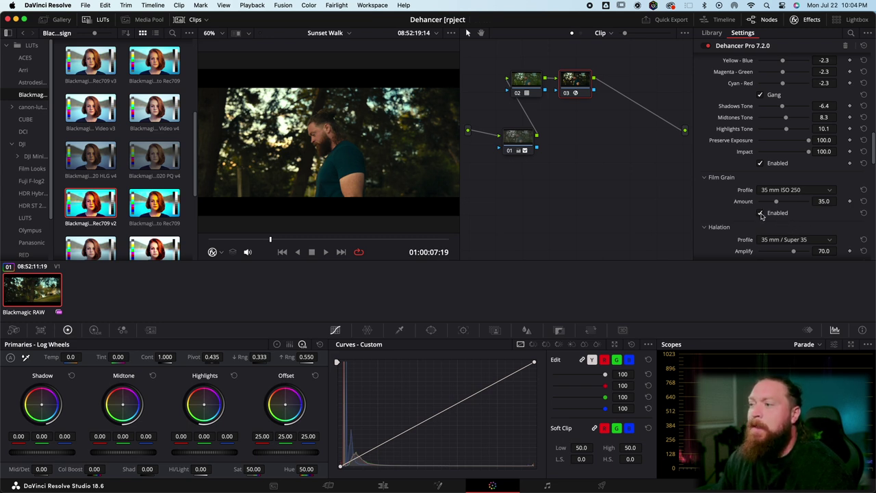
- Compare the Film Grain profiles 65 mm ISO 50, 8 mm ISO 500 and 35 mm ISO 50, and settle on 65 mm ISO 250
{"action": "left_click", "coordinate": [822, 191]}
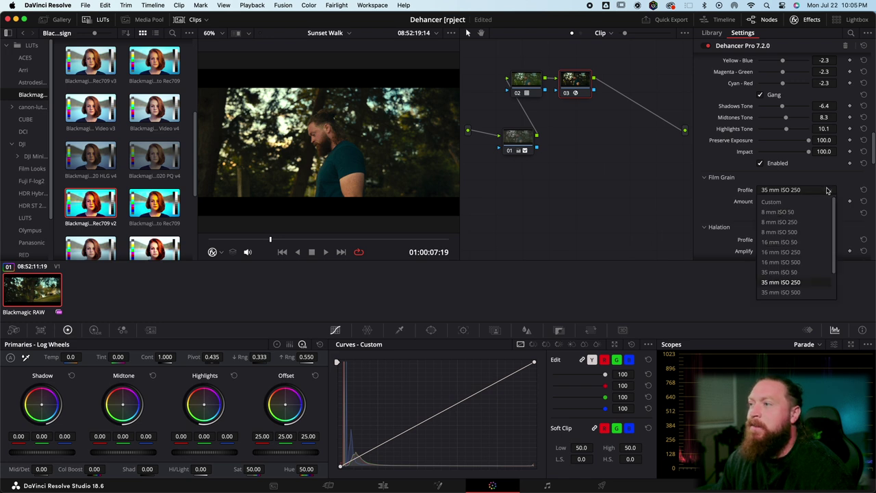
{"action": "scroll", "coordinate": [793, 274], "scroll_direction": "down", "scroll_amount": 1}
{"action": "left_click", "coordinate": [794, 272]}
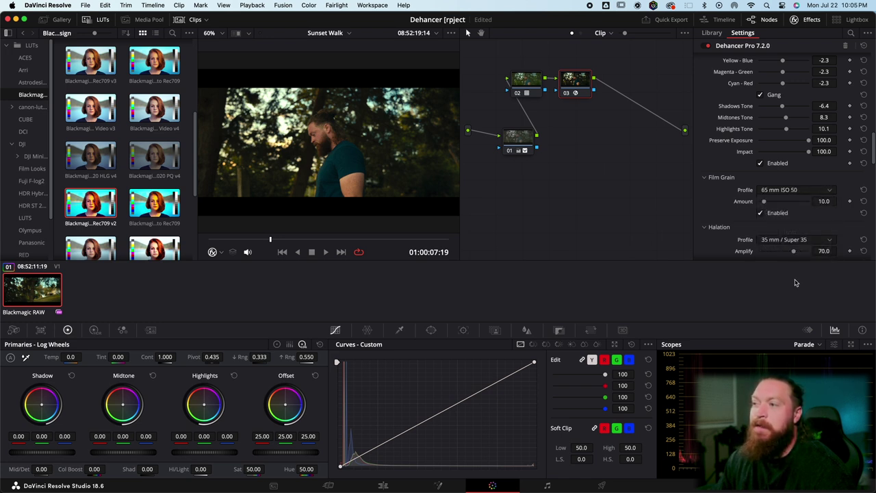
{"action": "left_click", "coordinate": [830, 189]}
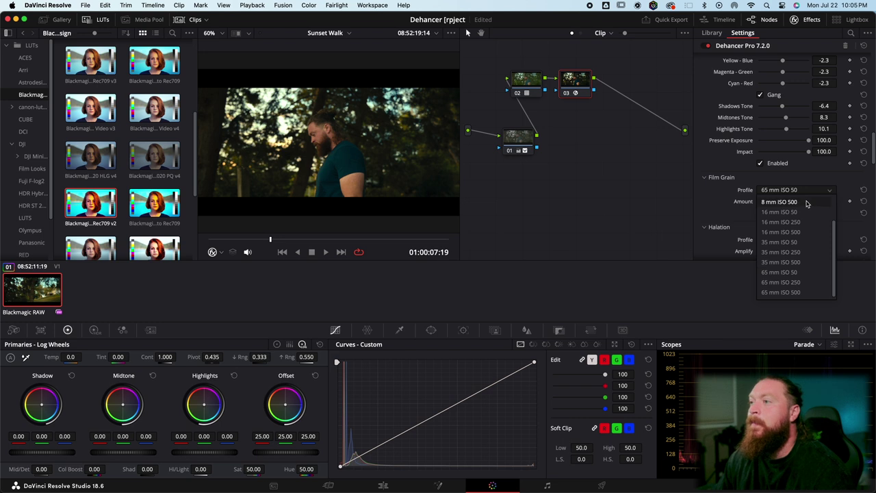
{"action": "scroll", "coordinate": [807, 204], "scroll_direction": "up", "scroll_amount": 2}
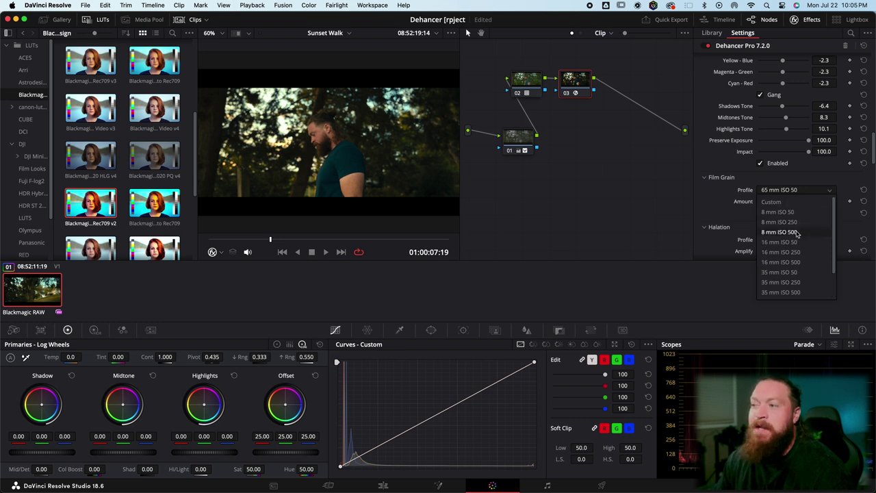
{"action": "left_click", "coordinate": [797, 234]}
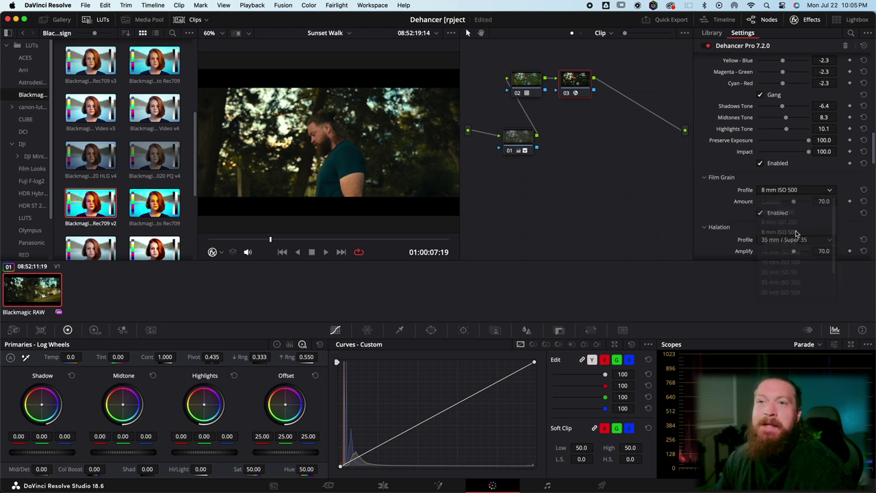
{"action": "left_click", "coordinate": [791, 191]}
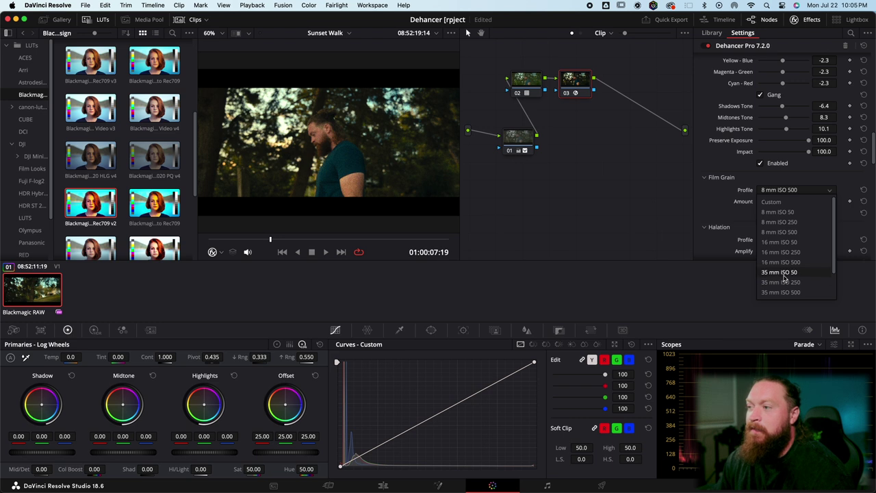
{"action": "left_click", "coordinate": [785, 274]}
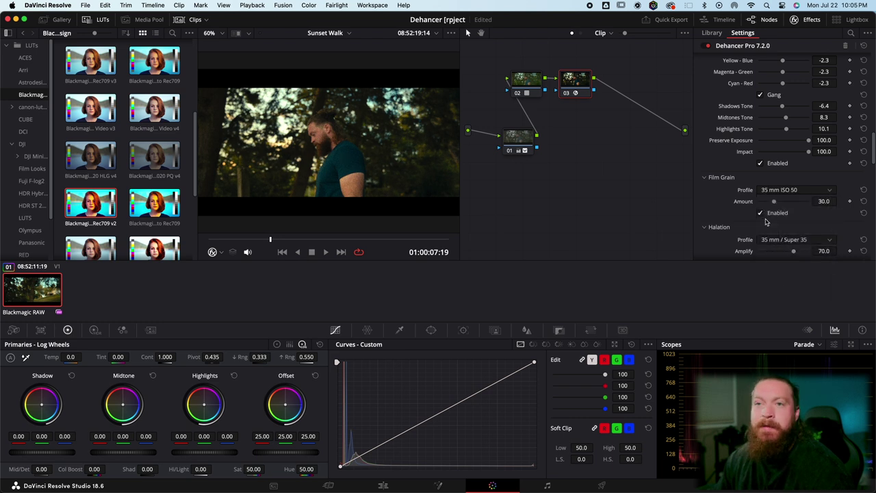
{"action": "left_click", "coordinate": [789, 193]}
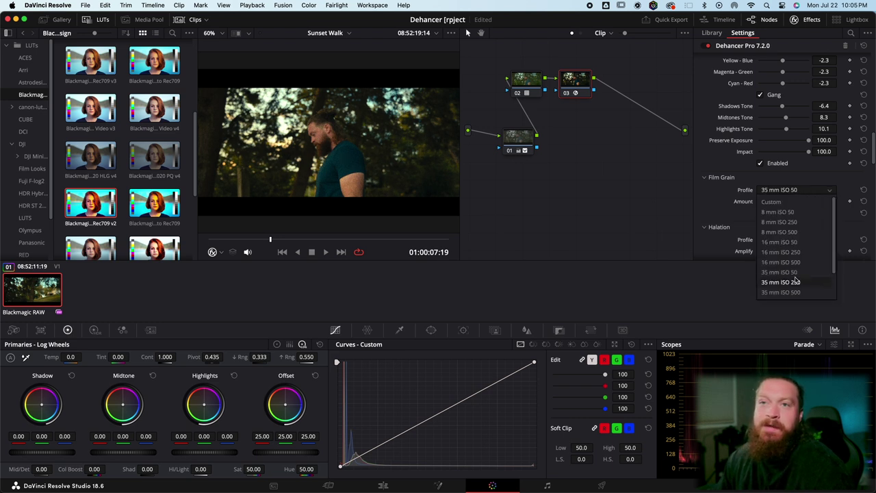
{"action": "scroll", "coordinate": [796, 276], "scroll_direction": "down", "scroll_amount": 2}
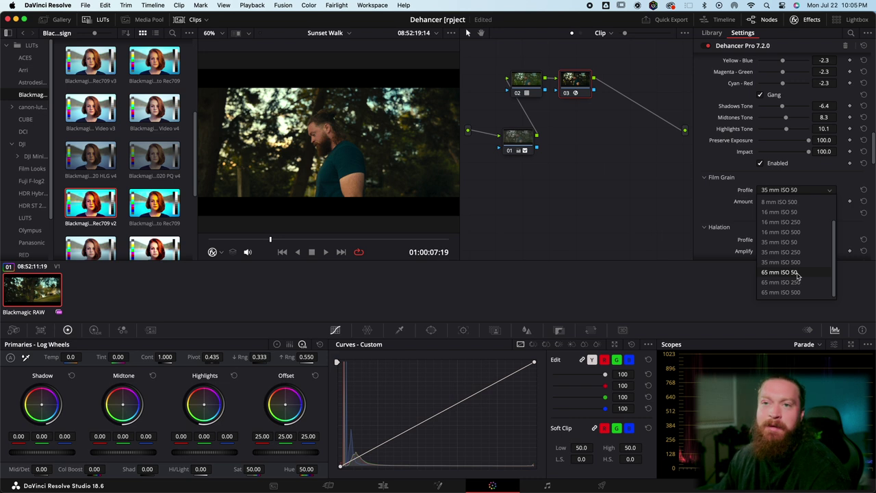
{"action": "left_click", "coordinate": [799, 283]}
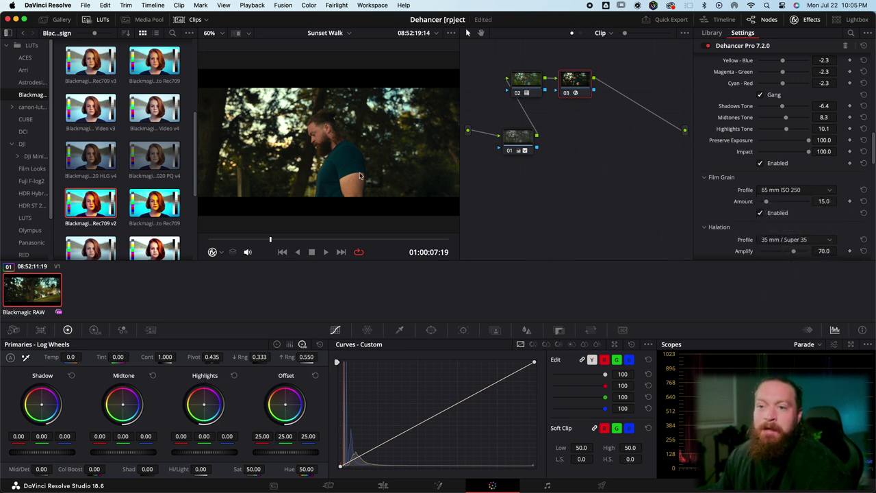
- Check the grain in full-screen playback and set the Film Grain Amount to about 5.5
{"action": "key", "text": "super+f"}
{"action": "key", "text": "space"}
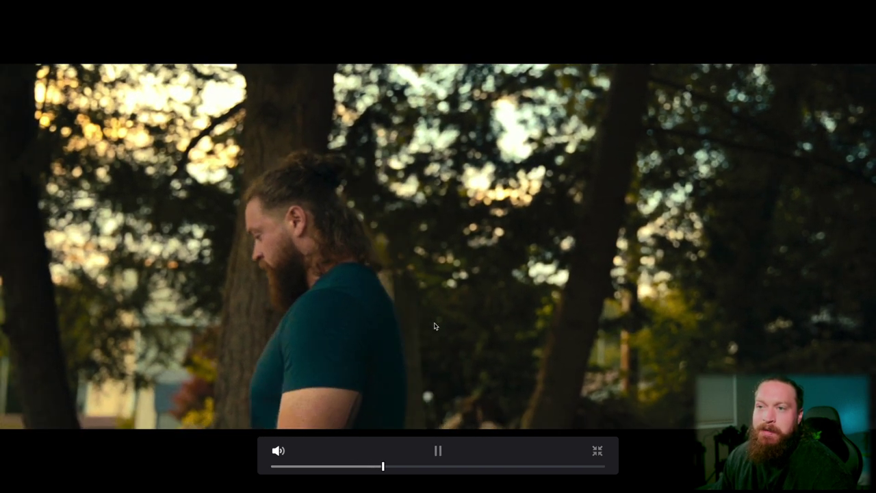
{"action": "key", "text": "space"}
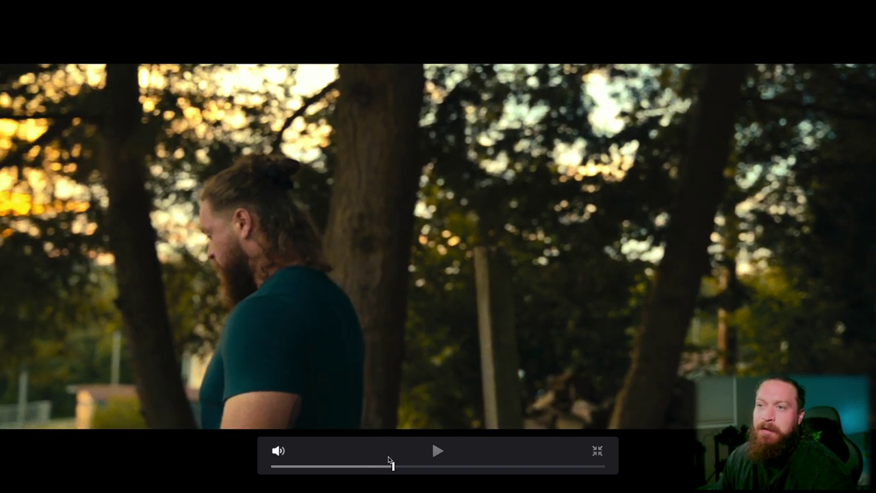
{"action": "left_click_drag", "start_coordinate": [388, 459], "coordinate": [336, 463]}
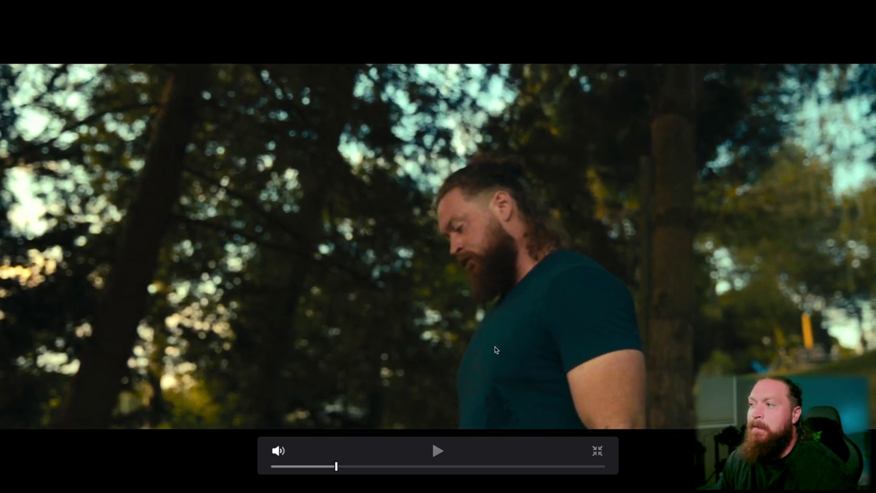
{"action": "key", "text": "Escape"}
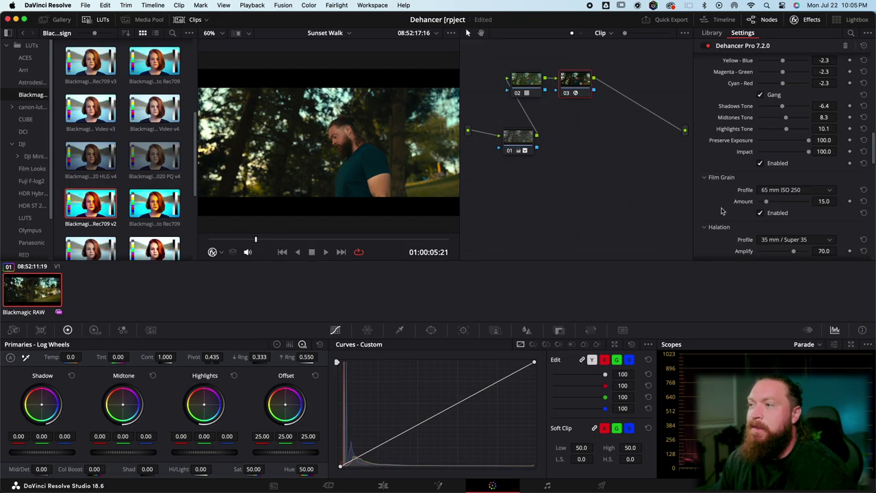
{"action": "left_click_drag", "start_coordinate": [766, 203], "coordinate": [761, 204]}
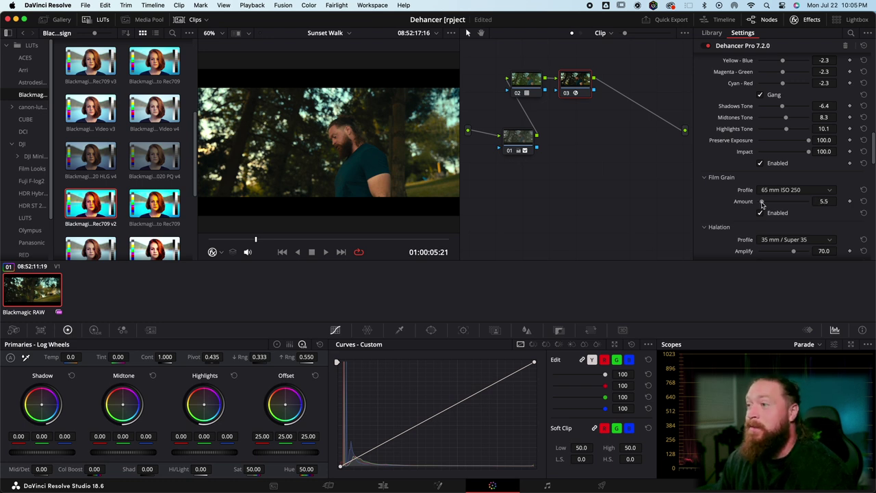
- Enable Halation and, on a frame near 01:00:24:07, lower its Amplify to about 34
{"action": "scroll", "coordinate": [787, 222], "scroll_direction": "down", "scroll_amount": 2}
{"action": "scroll", "coordinate": [782, 239], "scroll_direction": "down", "scroll_amount": 1}
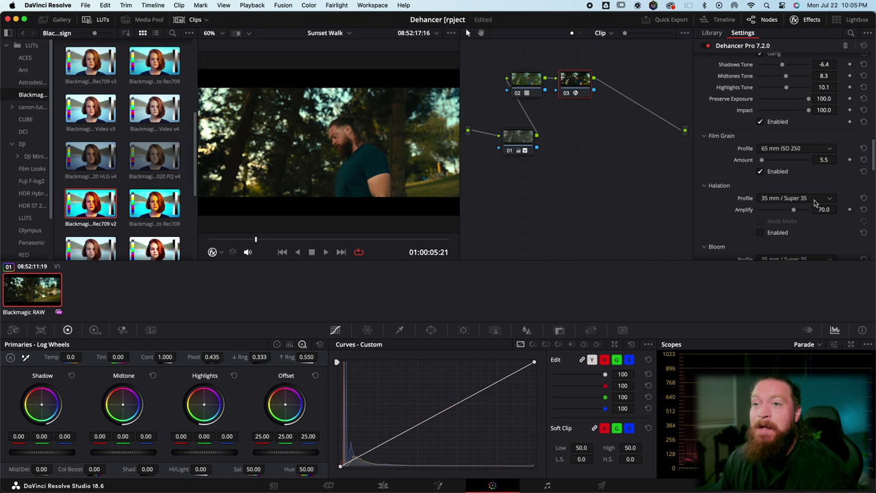
{"action": "left_click", "coordinate": [761, 233]}
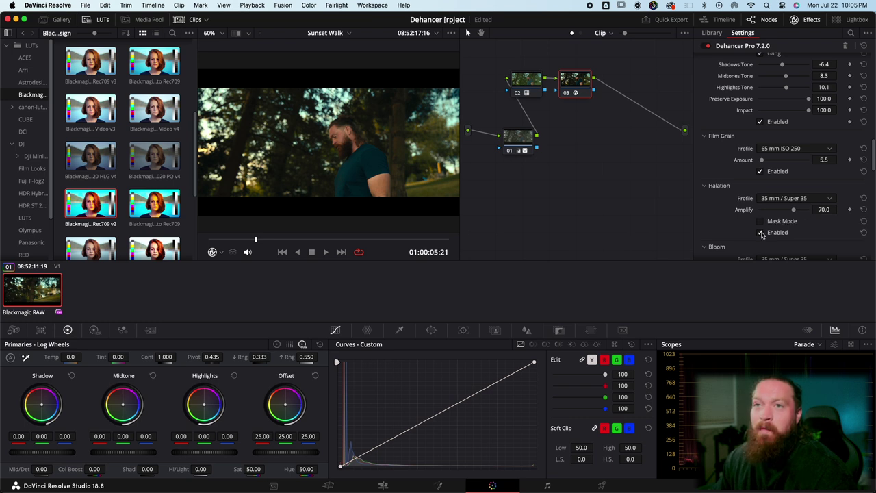
{"action": "left_click", "coordinate": [400, 239]}
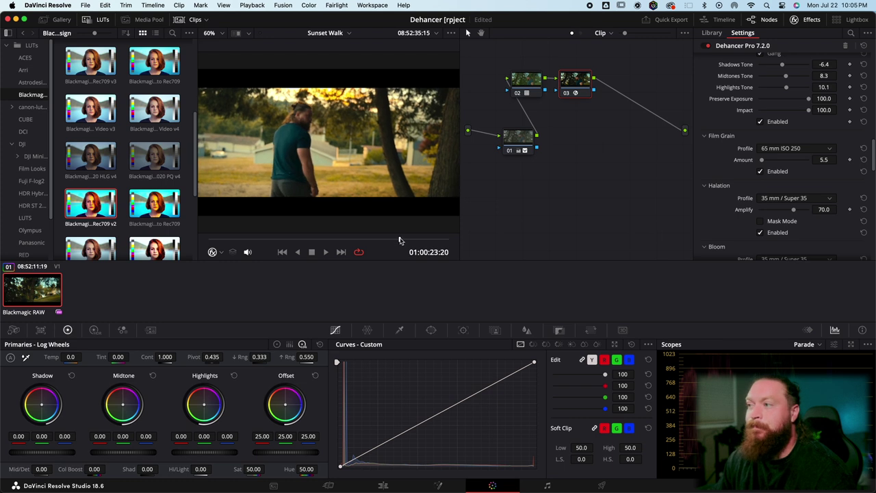
{"action": "left_click_drag", "start_coordinate": [400, 239], "coordinate": [403, 240]}
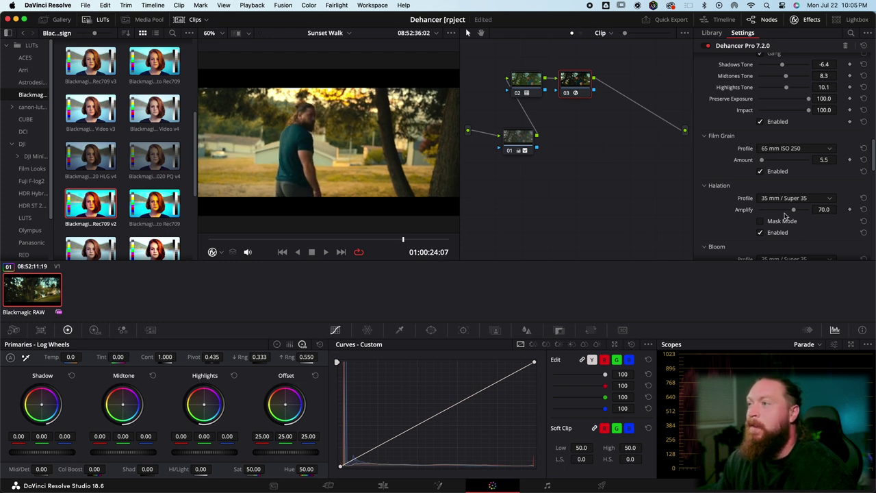
{"action": "left_click_drag", "start_coordinate": [788, 214], "coordinate": [776, 217]}
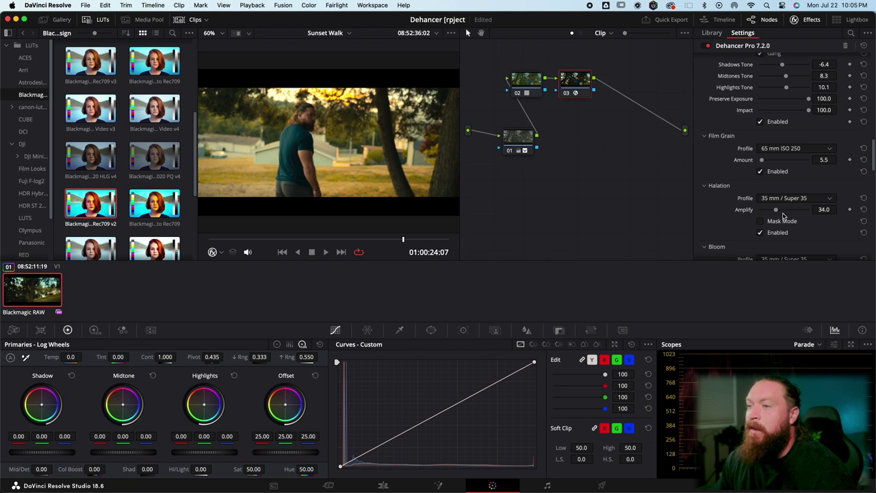
- Try the Halation profile 35 mm / Super 35 No Remjet and settle on 65 mm / 70 mm
{"action": "left_click", "coordinate": [822, 199]}
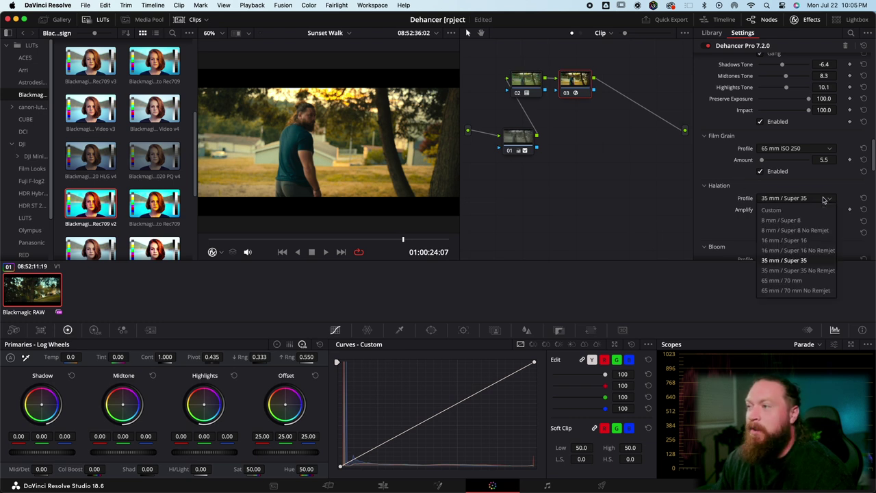
{"action": "left_click", "coordinate": [807, 273]}
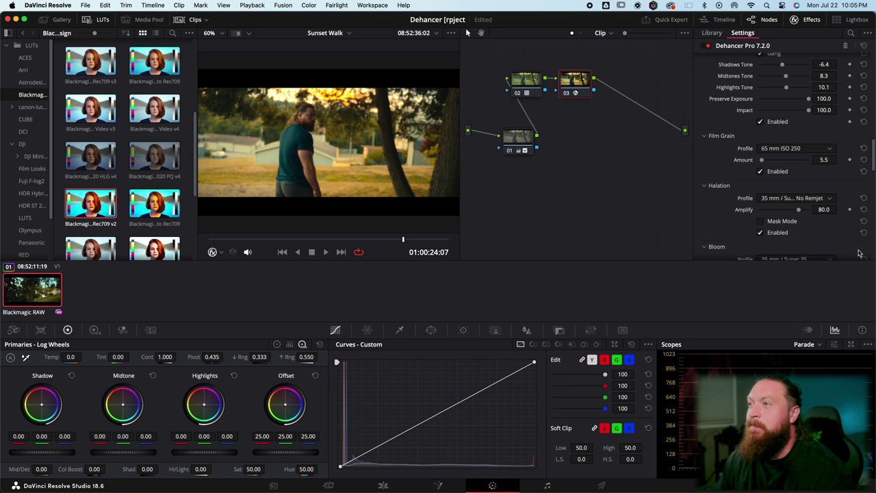
{"action": "left_click", "coordinate": [812, 199]}
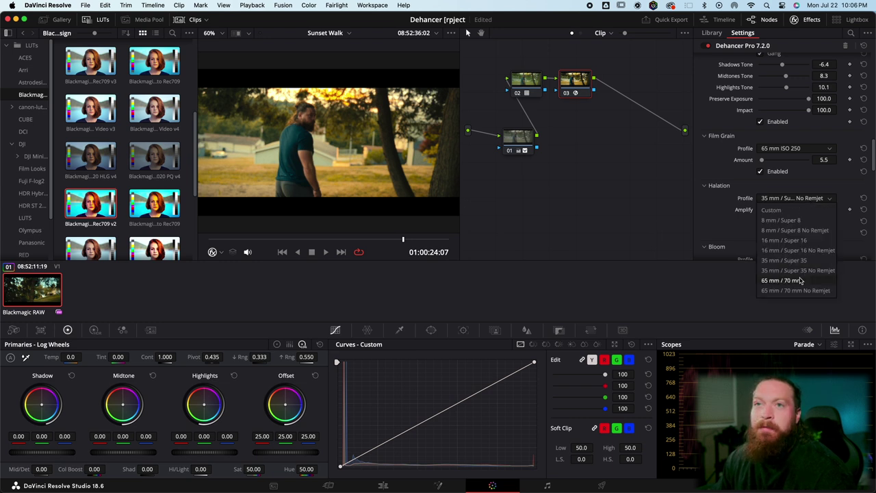
{"action": "left_click", "coordinate": [801, 280]}
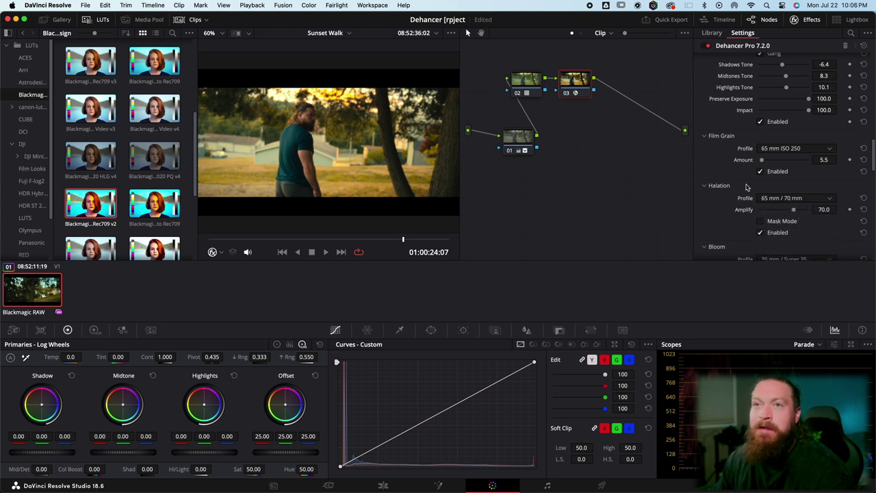
- Set the Color Head Highlights Tone to about -2.8
{"action": "scroll", "coordinate": [749, 187], "scroll_direction": "up", "scroll_amount": 3}
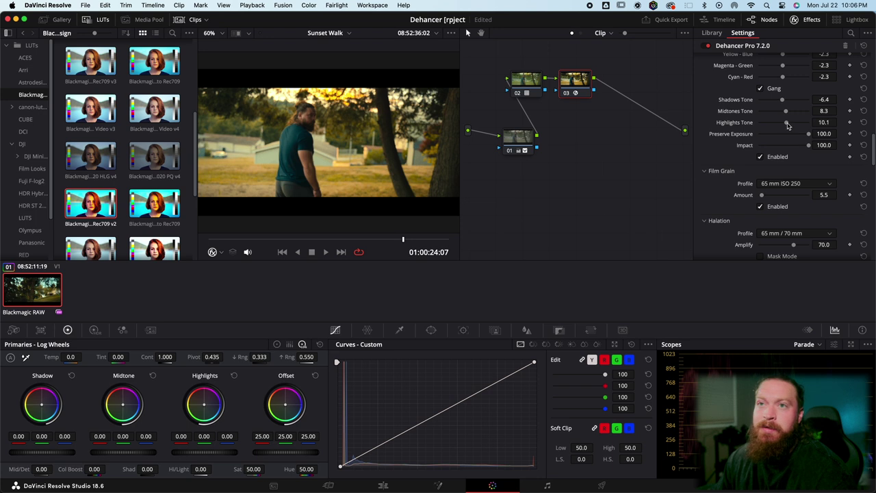
{"action": "left_click_drag", "start_coordinate": [788, 125], "coordinate": [785, 125]}
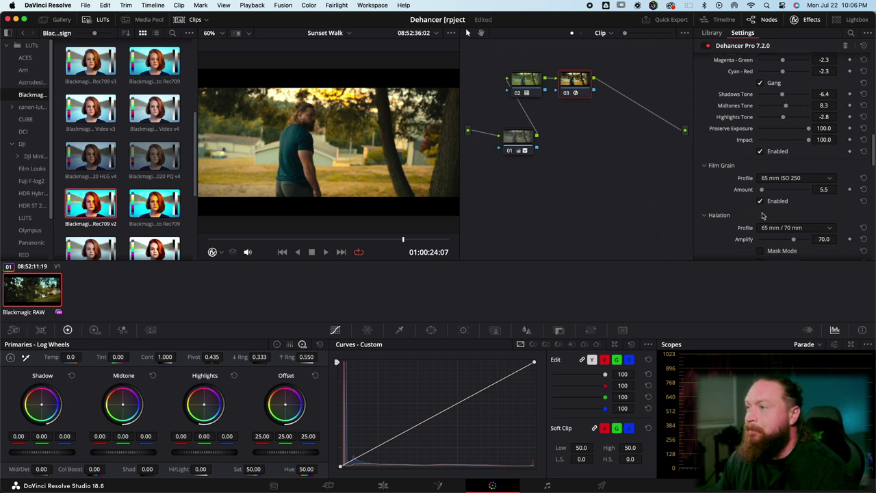
- Enable Film Damage with a Total Amount of about 2.3 and check the clip in full-screen playback
{"action": "scroll", "coordinate": [757, 213], "scroll_direction": "down", "scroll_amount": 5}
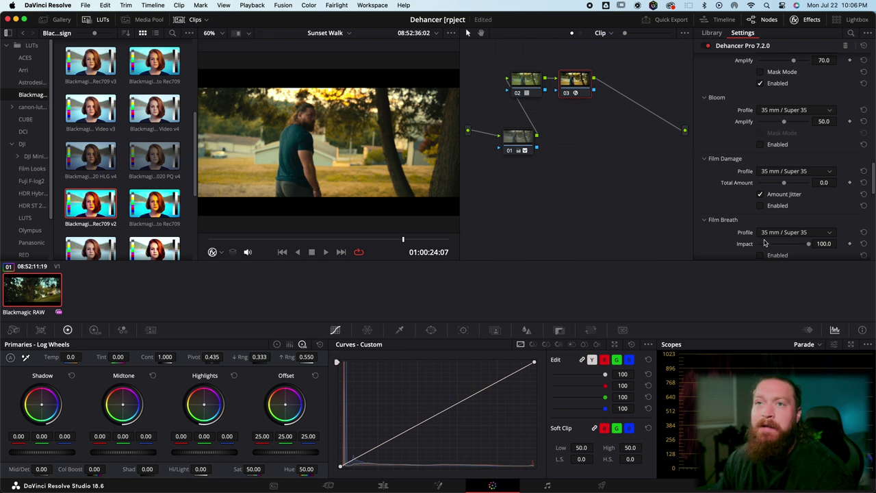
{"action": "left_click_drag", "start_coordinate": [784, 184], "coordinate": [787, 184]}
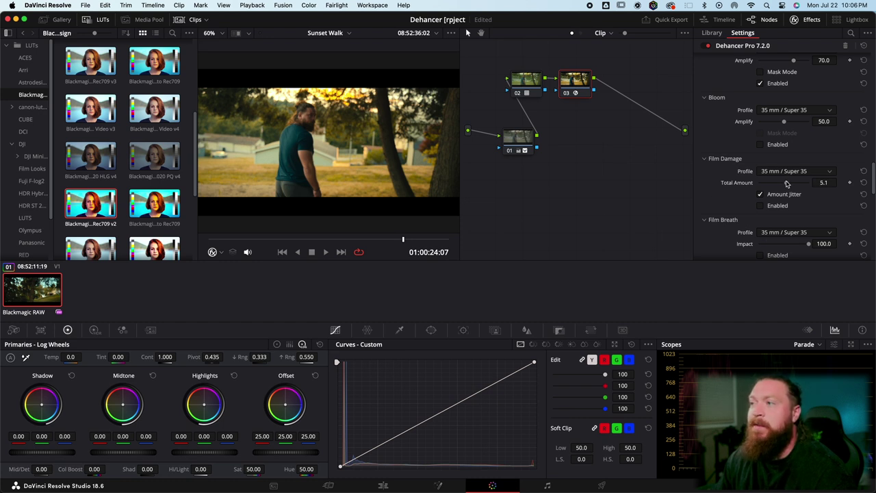
{"action": "left_click", "coordinate": [760, 206]}
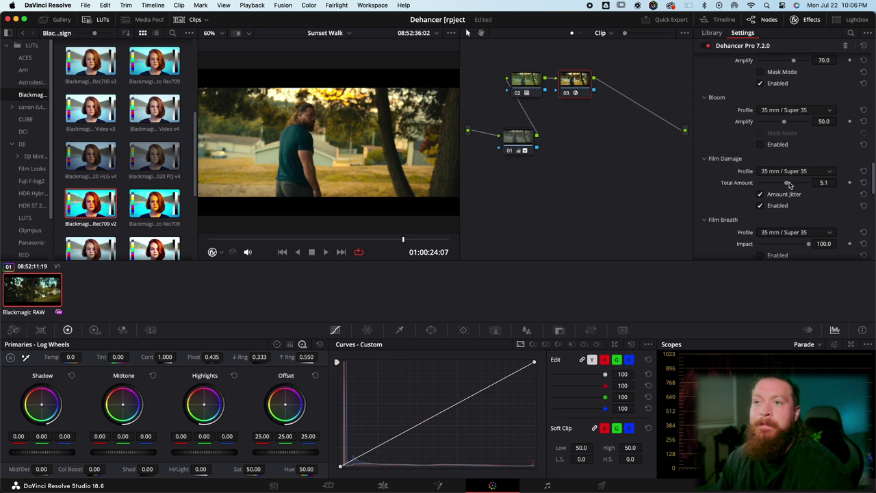
{"action": "left_click_drag", "start_coordinate": [788, 183], "coordinate": [786, 187]}
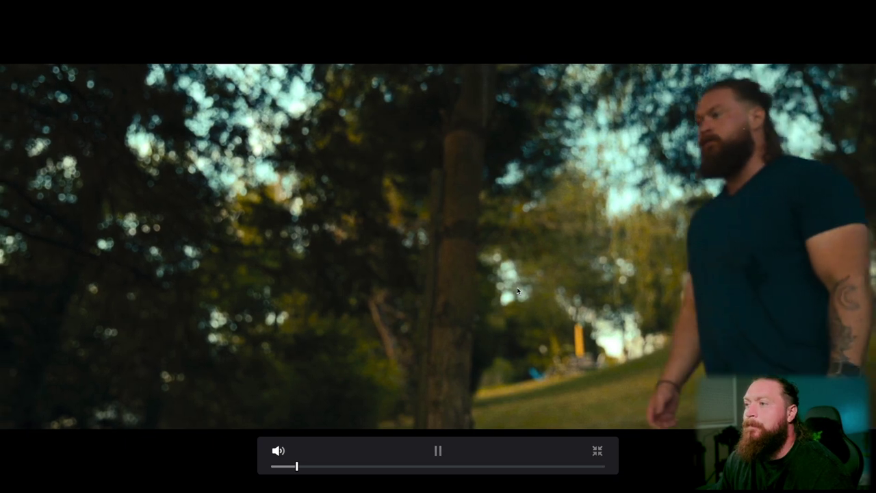
{"action": "key", "text": "Escape"}
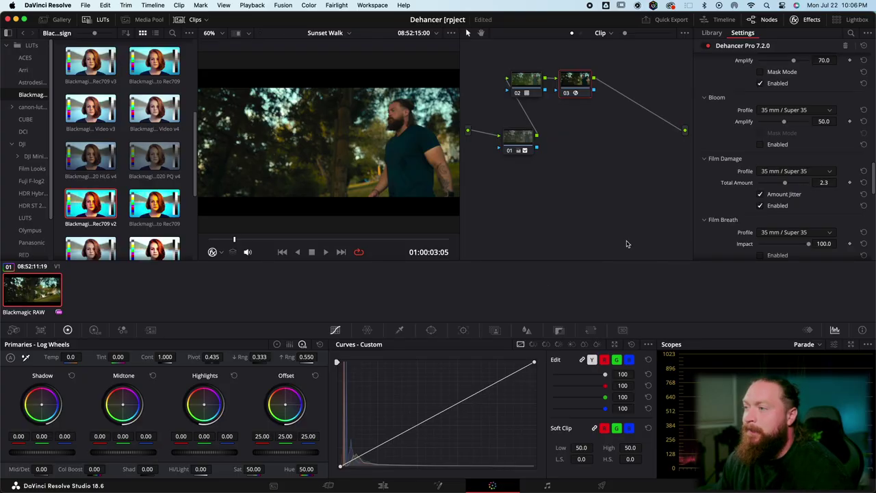
- Examine the remaining Dehancer settings for Film Breath, Gate Weave, Overscan, Vignette and Options
{"action": "scroll", "coordinate": [778, 210], "scroll_direction": "down", "scroll_amount": 5}
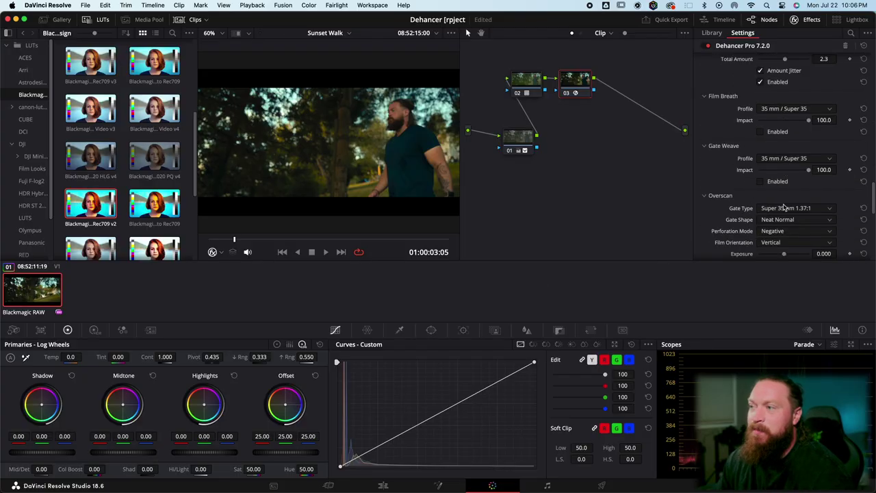
{"action": "scroll", "coordinate": [804, 223], "scroll_direction": "down", "scroll_amount": 1}
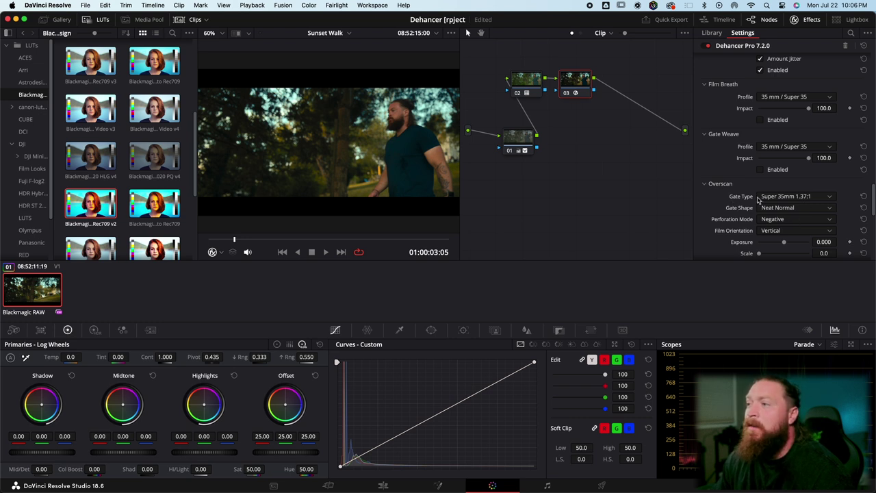
{"action": "scroll", "coordinate": [758, 199], "scroll_direction": "down", "scroll_amount": 10}
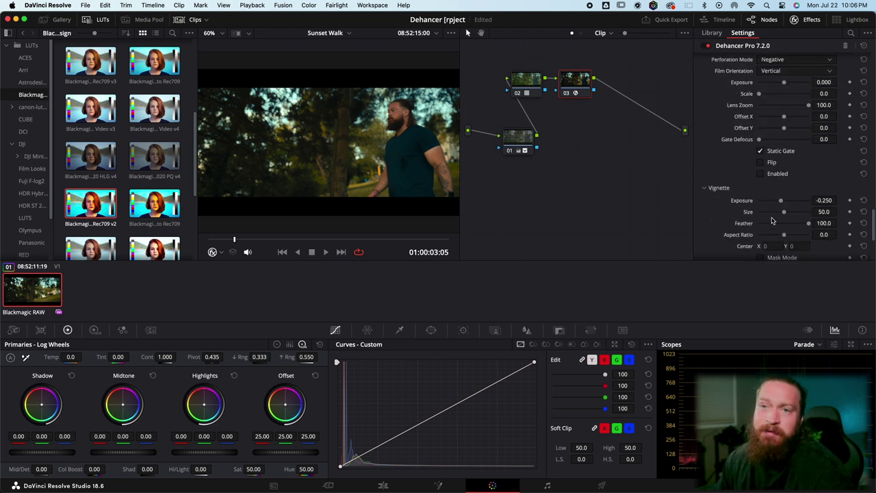
{"action": "scroll", "coordinate": [769, 214], "scroll_direction": "down", "scroll_amount": 8}
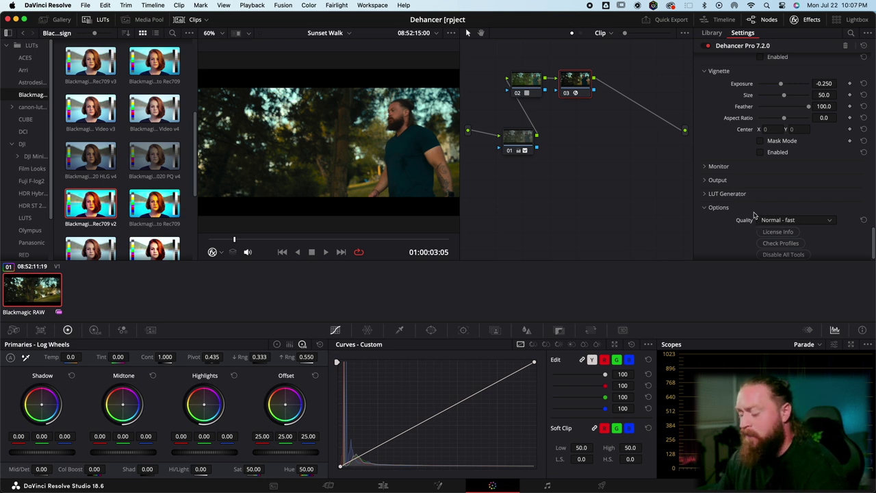
- Set up the timeline's export on the Deliver page with the file name Sunset Walk and quality restricted to 83502 Kb/s
{"action": "scroll", "coordinate": [780, 203], "scroll_direction": "up", "scroll_amount": 1}
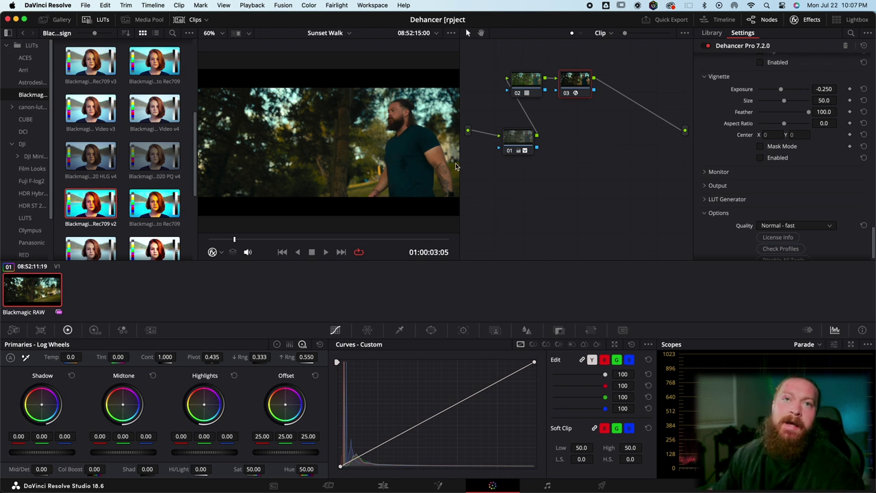
{"action": "left_click", "coordinate": [609, 489]}
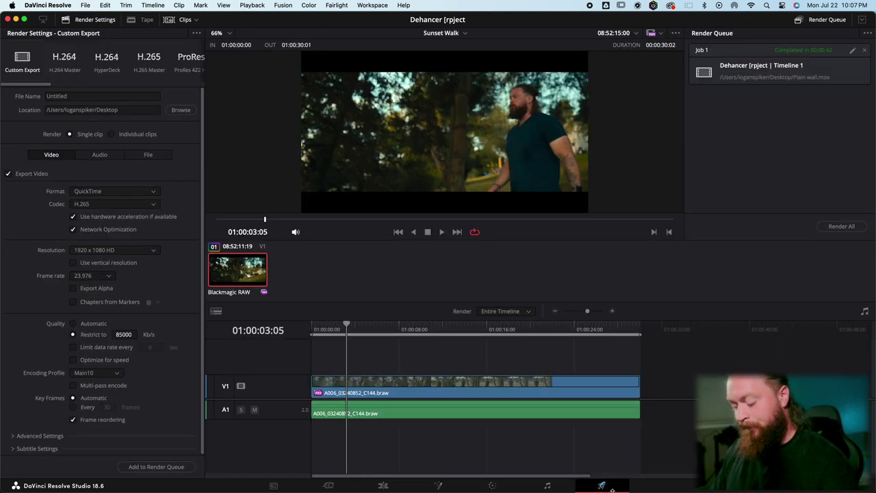
{"action": "double_click", "coordinate": [99, 96]}
{"action": "type", "text": "S"}
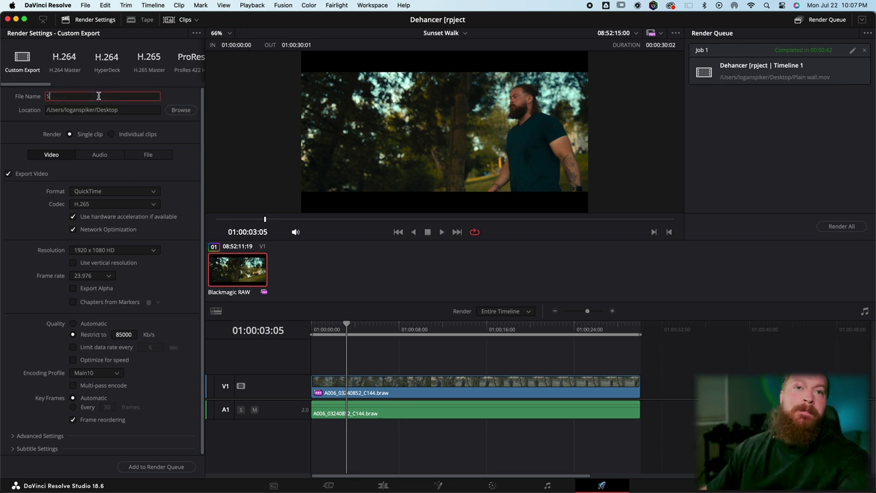
{"action": "type", "text": "unset Walk"}
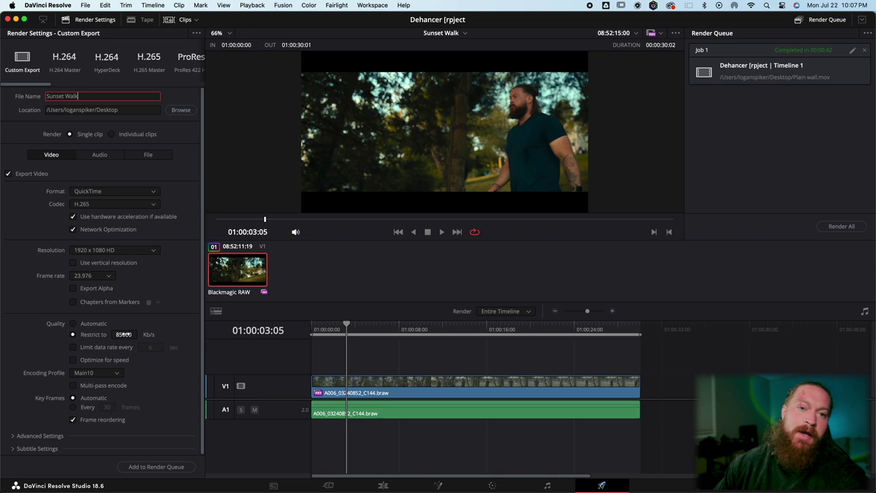
{"action": "left_click_drag", "start_coordinate": [127, 334], "coordinate": [120, 334]}
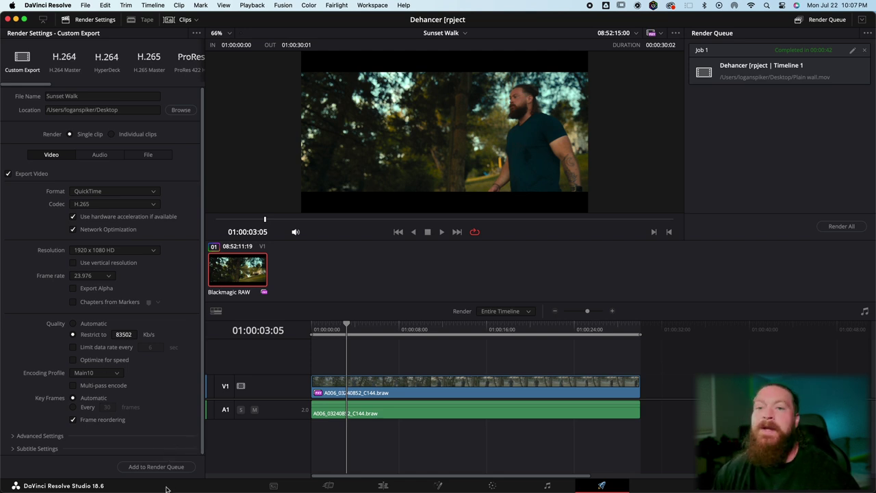
- Add the Sunset Walk export to the render queue and remove the completed Plain wall job
{"action": "left_click", "coordinate": [167, 470]}
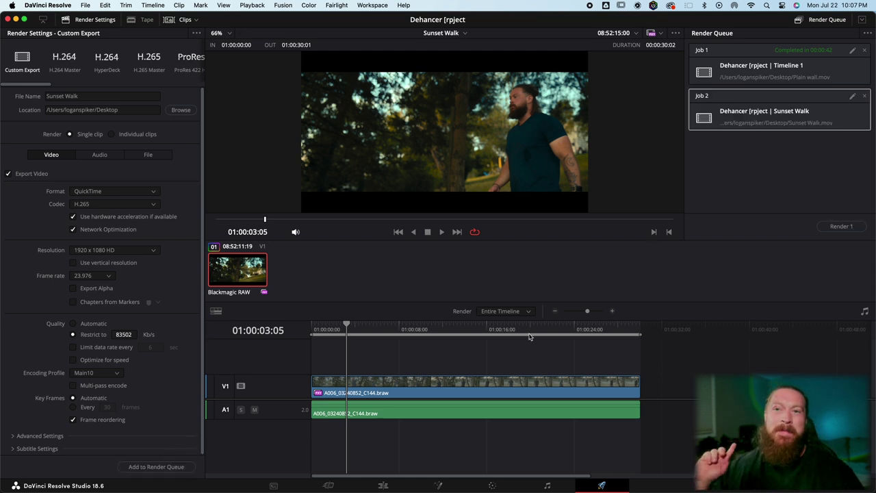
{"action": "left_click", "coordinate": [864, 50]}
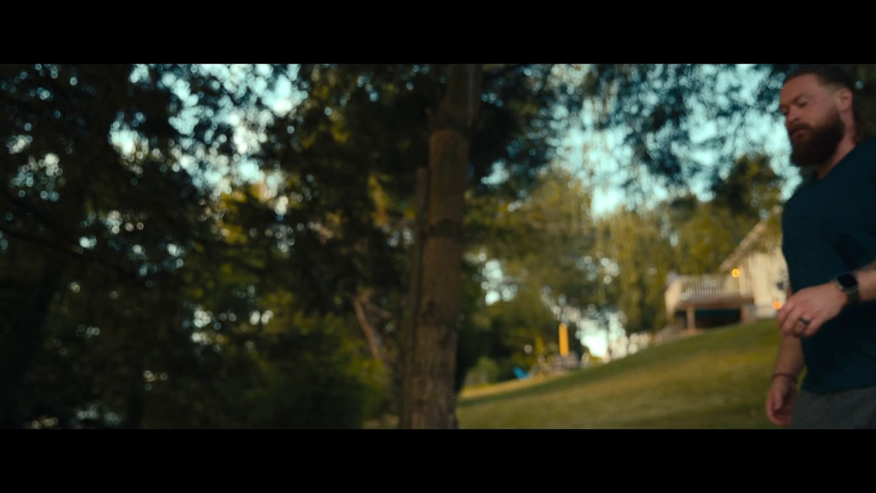